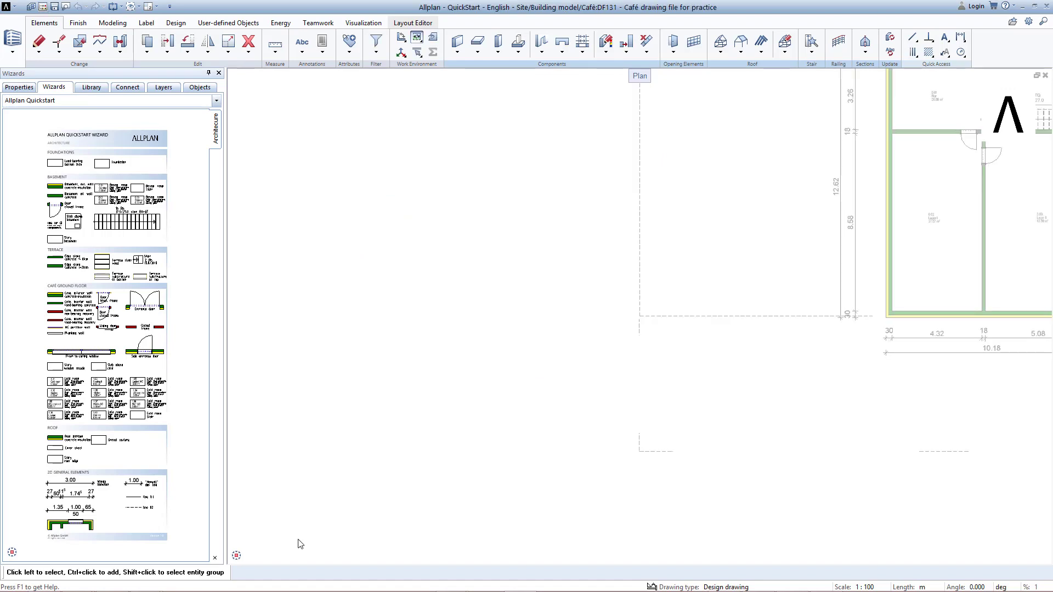
- Draw the café's exterior concrete and insulation wall as a rectangle between the two diagonally opposite corner marks of the building outline
left_click(257, 556)
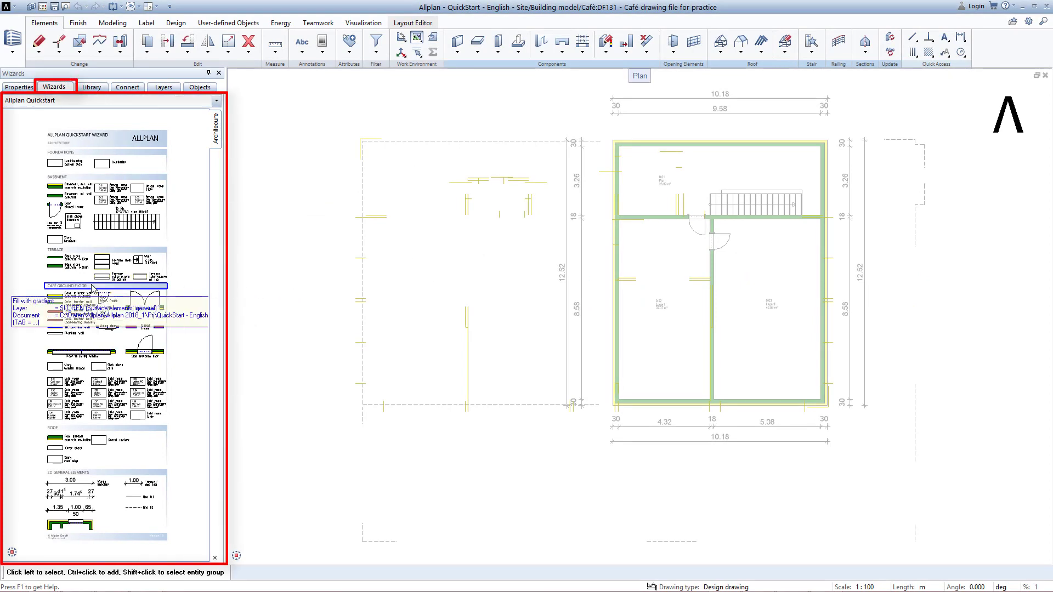
scroll(60, 317, "up", 5)
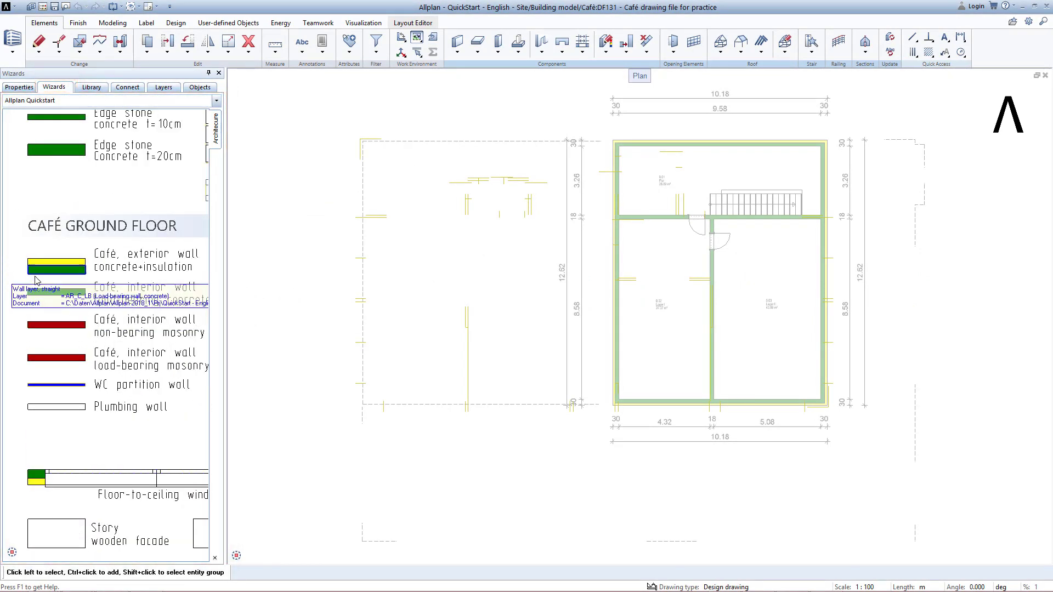
left_click(68, 274)
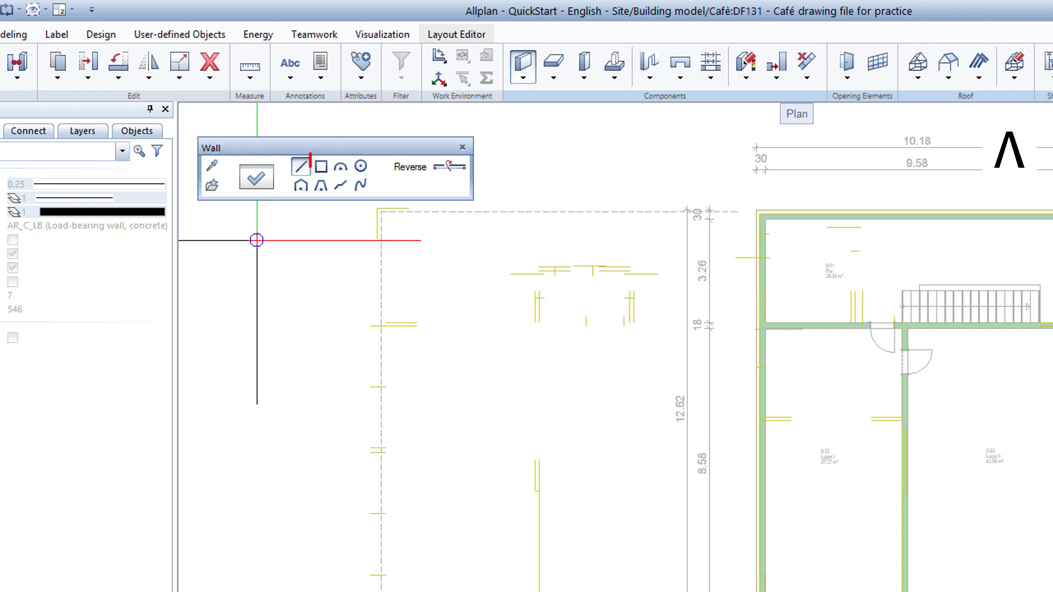
left_click(322, 168)
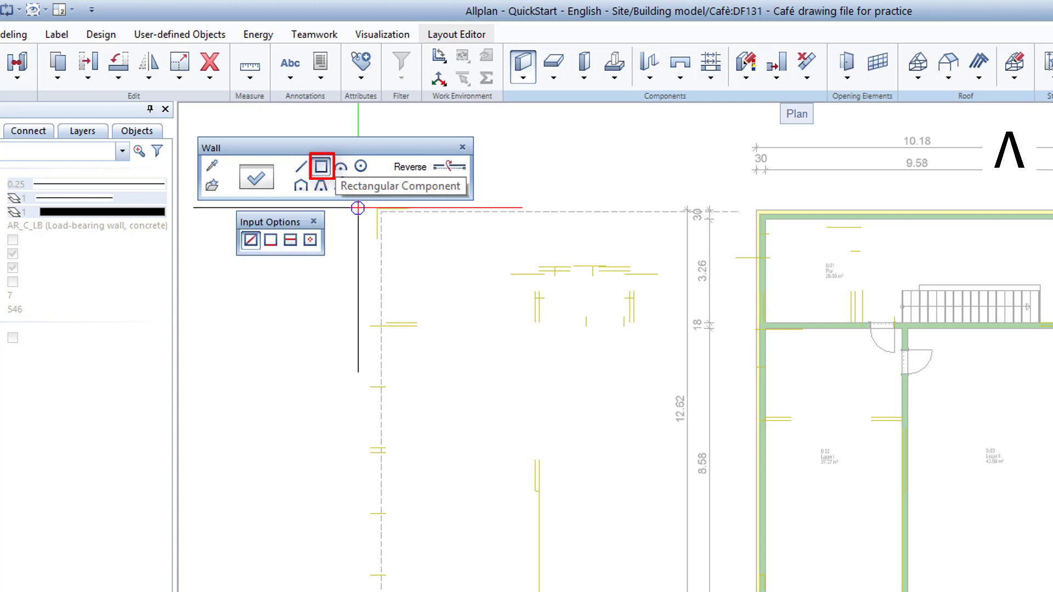
left_click(376, 207)
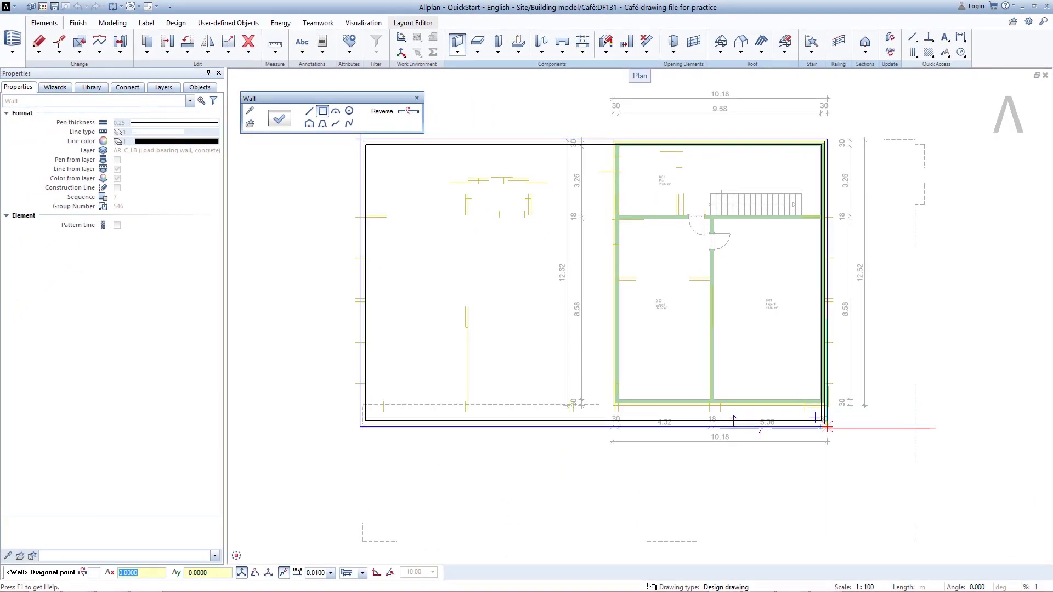
scroll(843, 415, "up", 5)
scroll(834, 406, "up", 3)
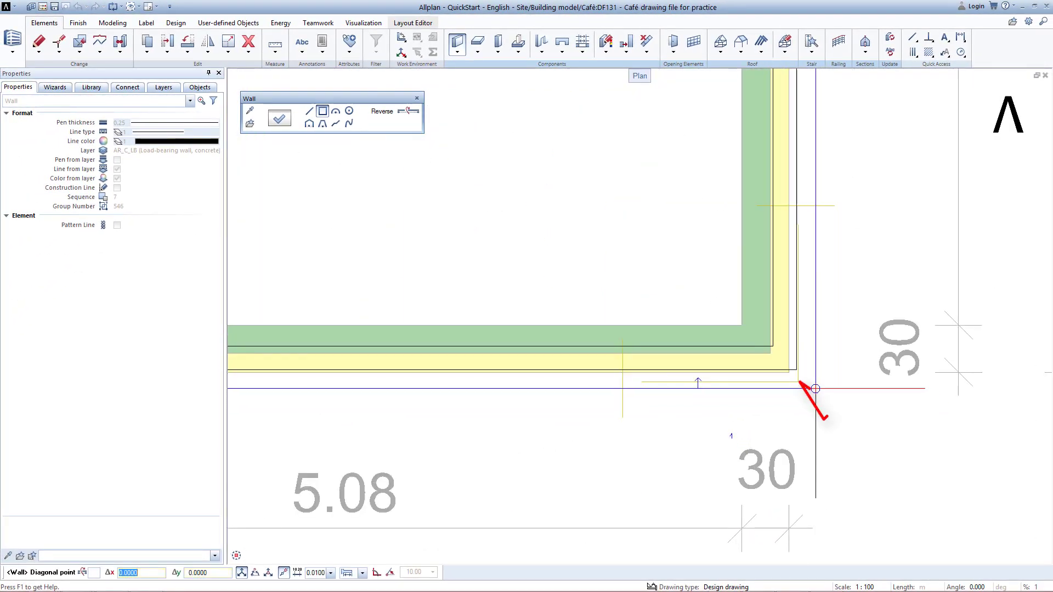
left_click(799, 387)
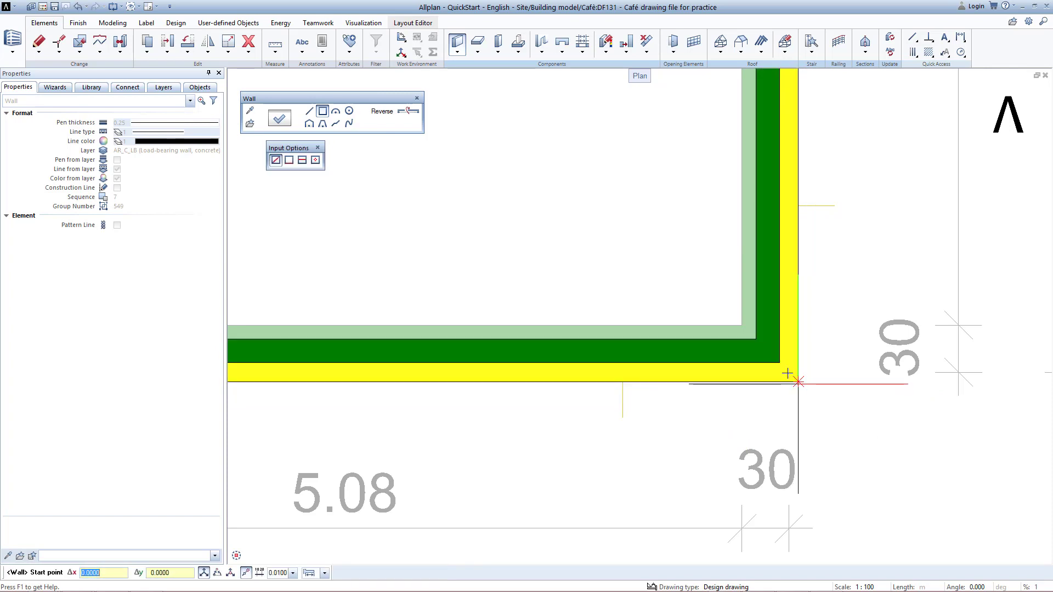
key("Escape")
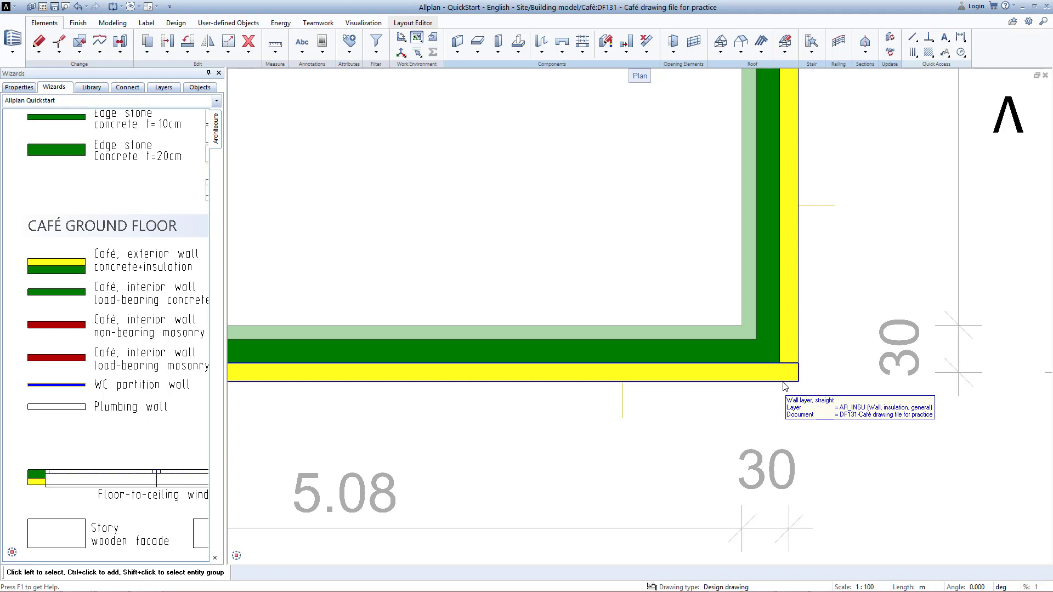
- Show the exterior walls in a 3D perspective beside the plan, and hide the basement drawing
key("F4")
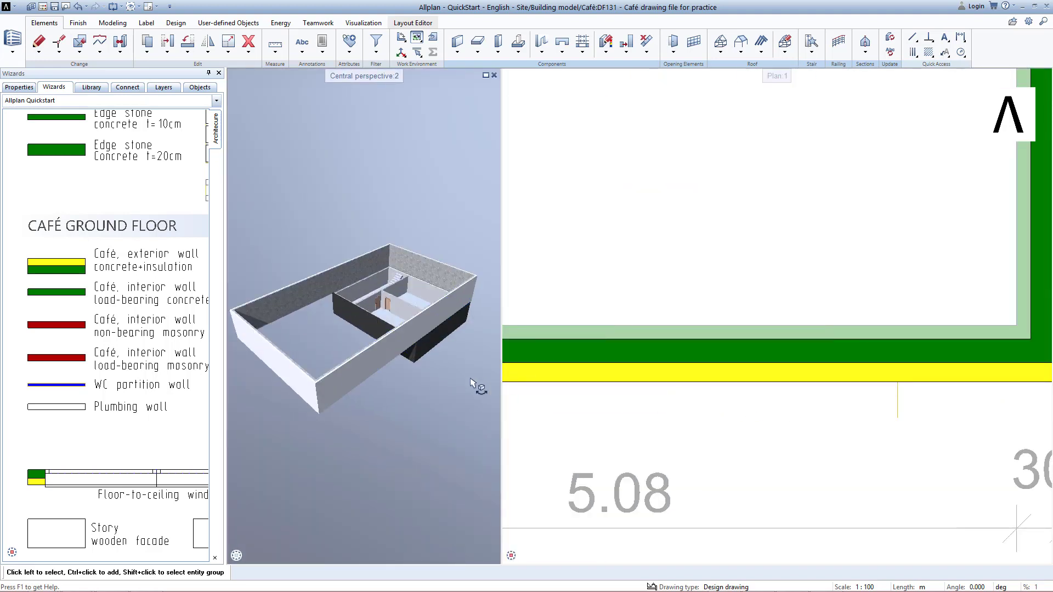
left_click_drag(395, 406, 436, 461)
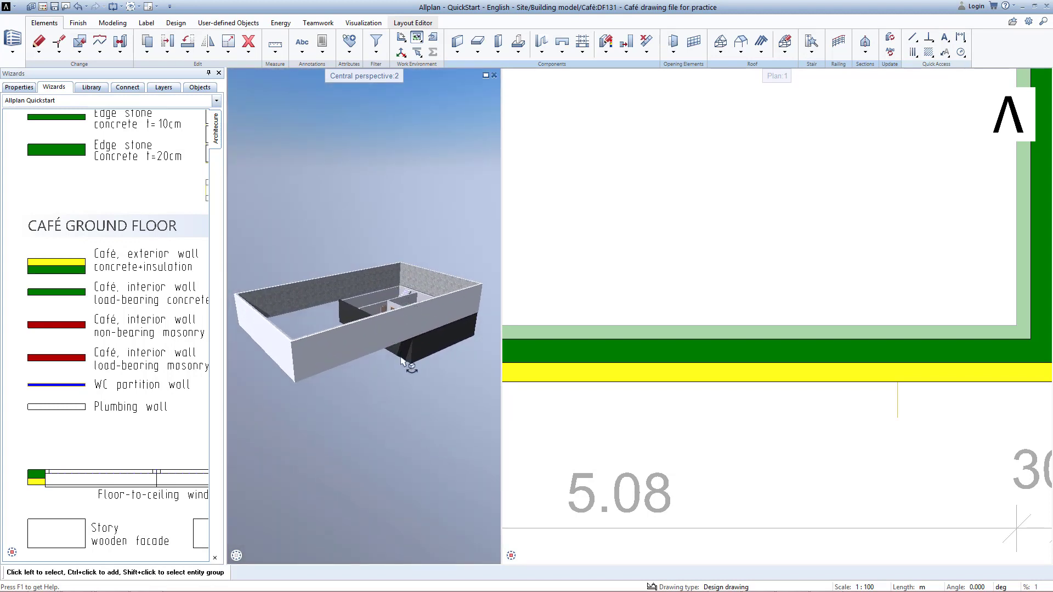
left_click_drag(403, 362, 299, 433)
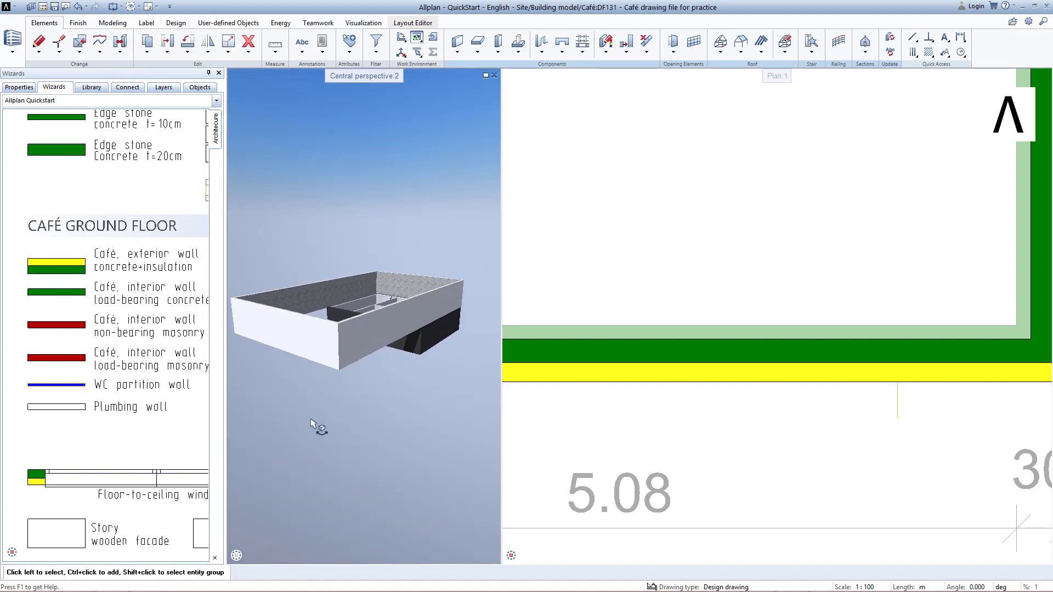
left_click(525, 556)
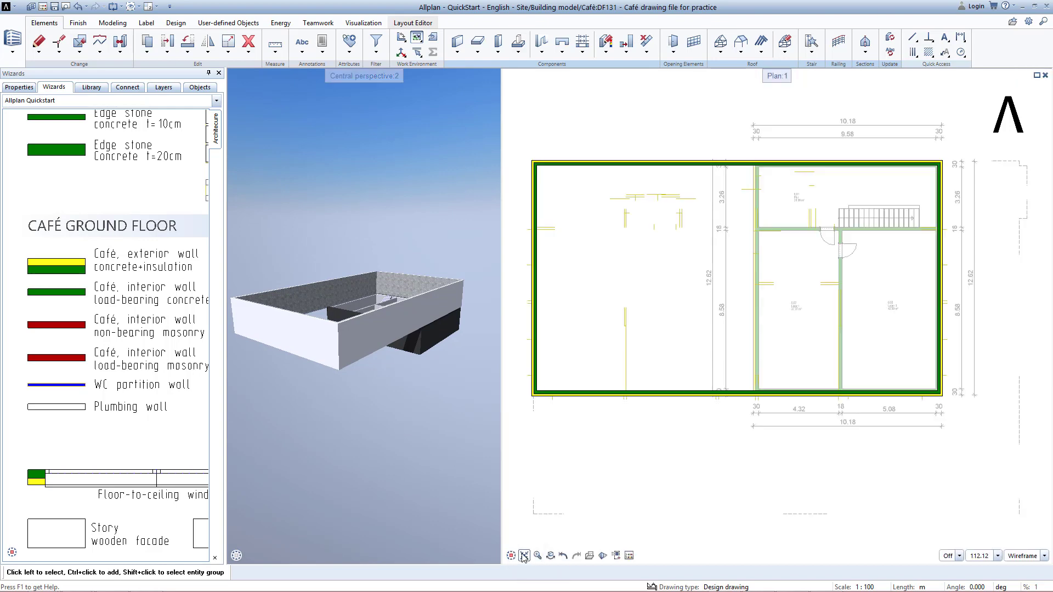
left_click(42, 6)
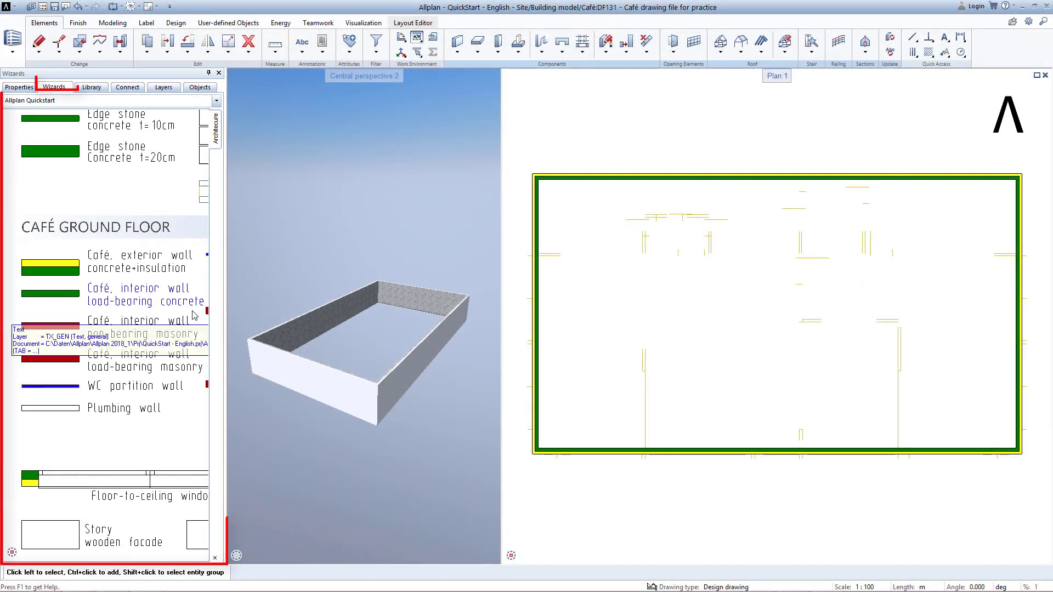
- Draw a straight load-bearing masonry interior wall across the café's full length, between the inner faces of the two short exterior walls
left_click(57, 360)
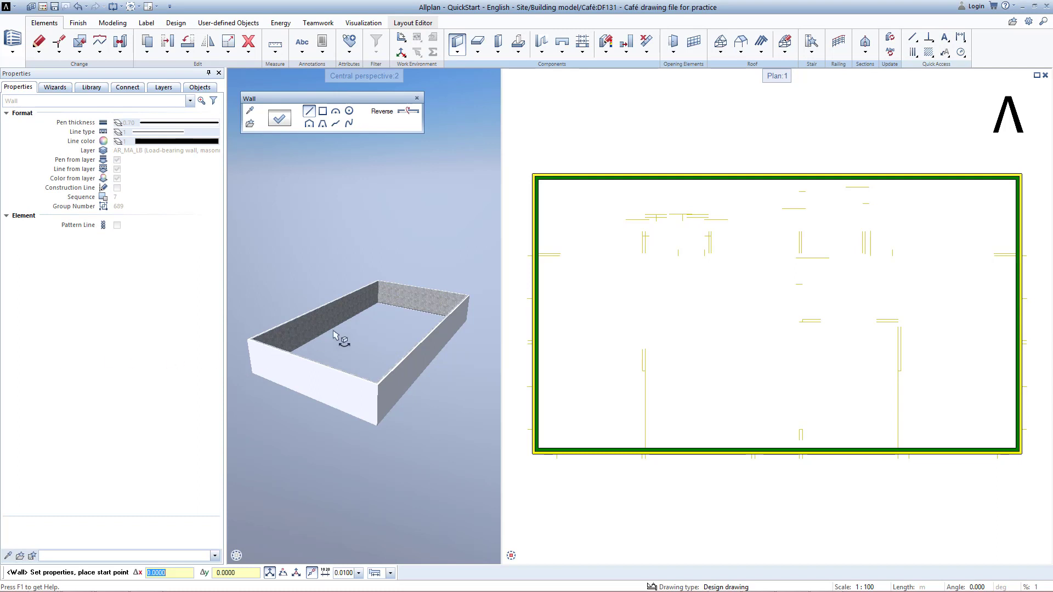
scroll(544, 261, "up", 5)
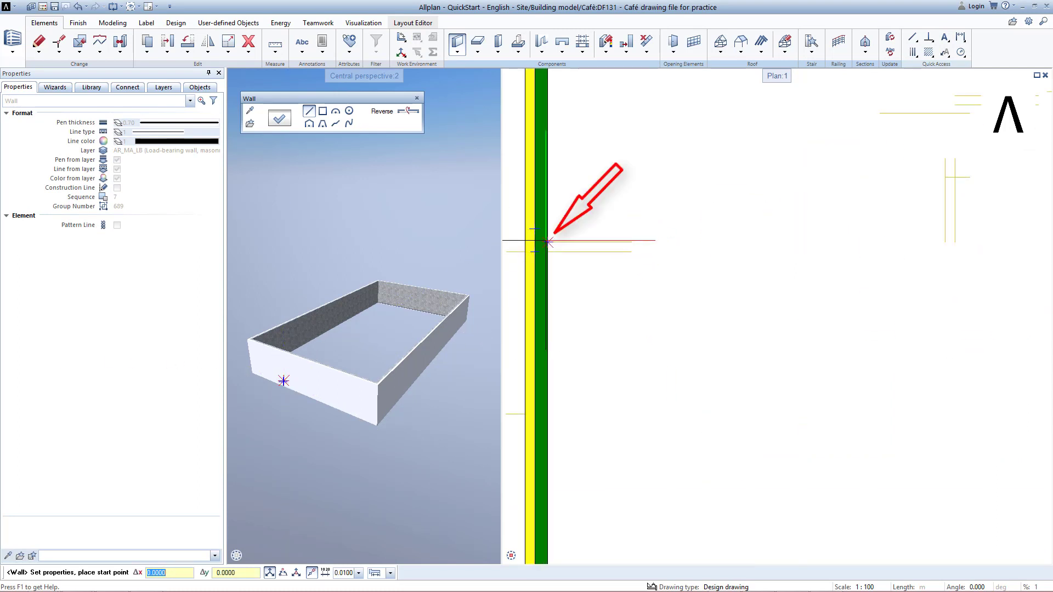
left_click(549, 241)
scroll(957, 306, "down", 4)
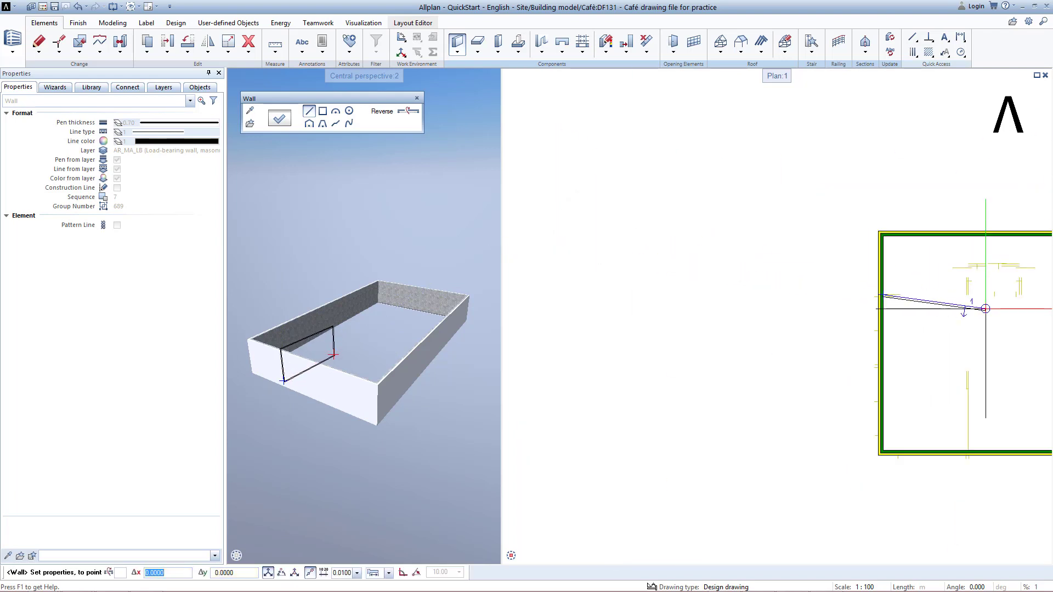
middle_click_drag(983, 309, 611, 309)
scroll(920, 287, "up", 5)
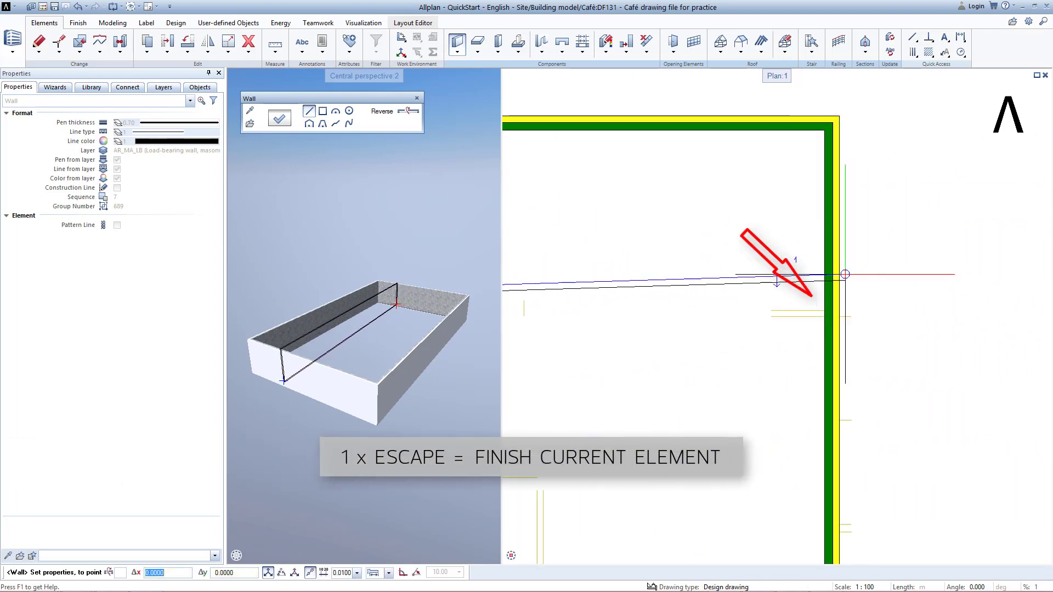
left_click(823, 310)
key("Escape")
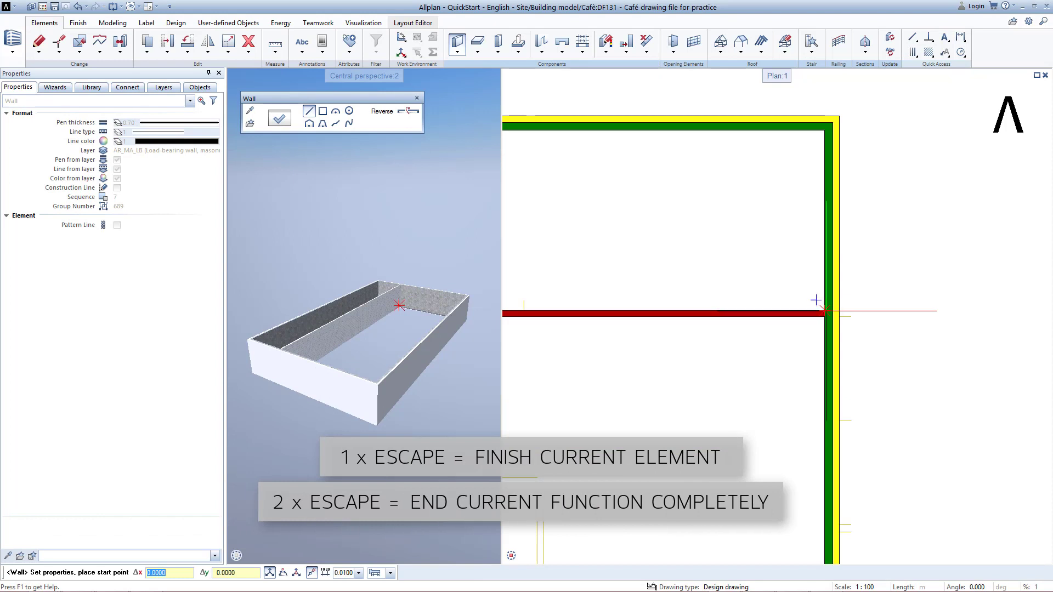
key("Escape")
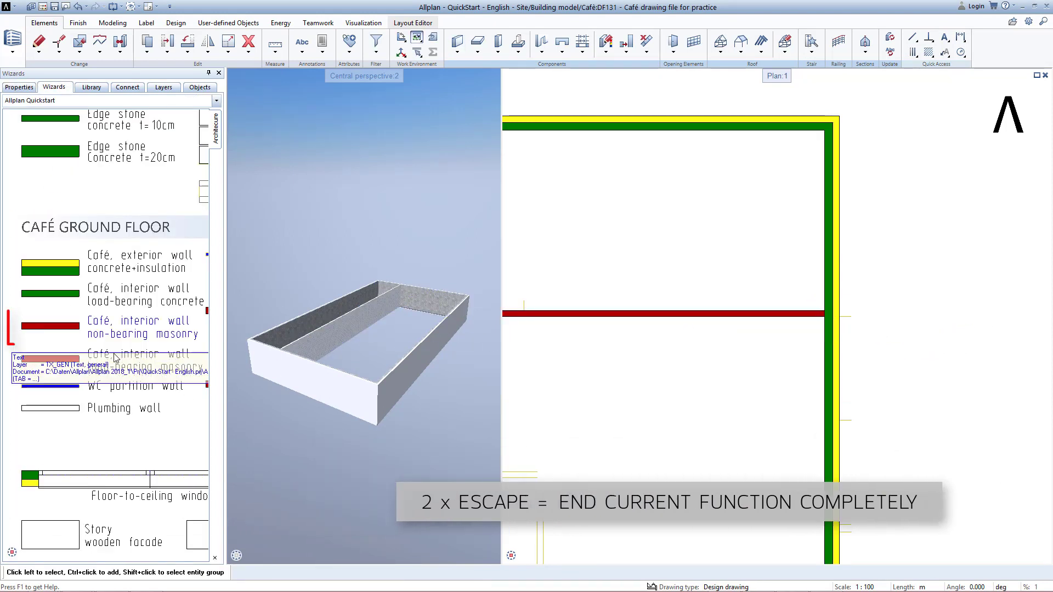
- Draw the westernmost non-bearing masonry partition from the long interior wall perpendicularly up to the upper exterior wall
left_click(68, 327)
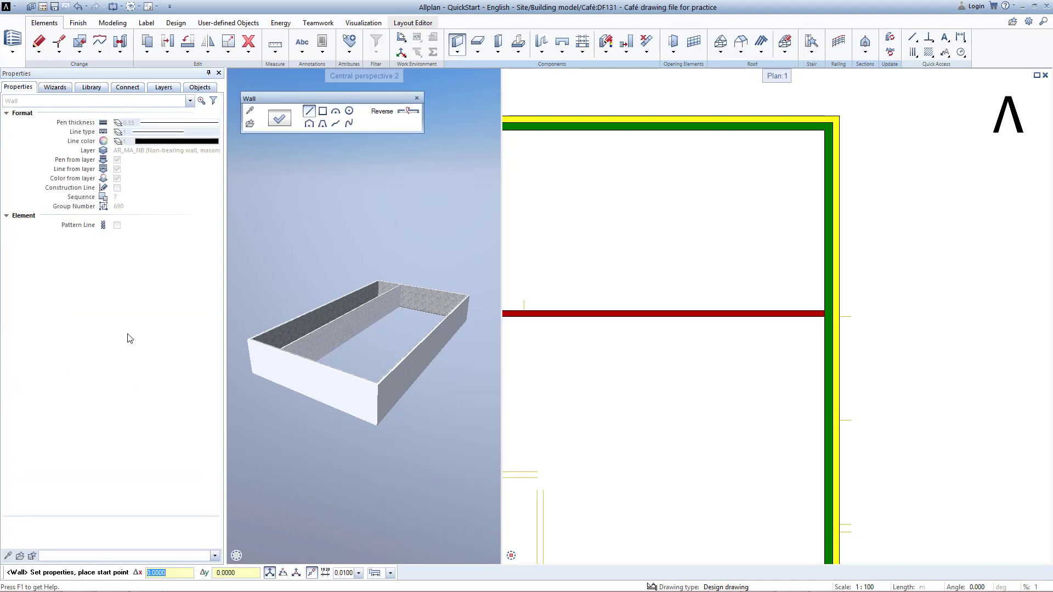
scroll(523, 350, "down", 5)
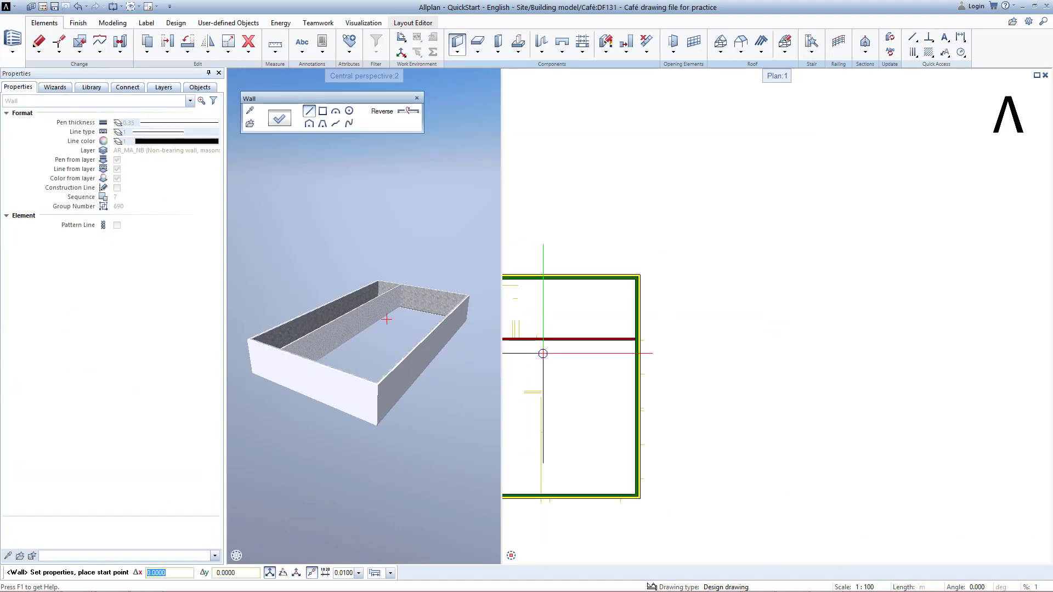
scroll(637, 380, "up", 5)
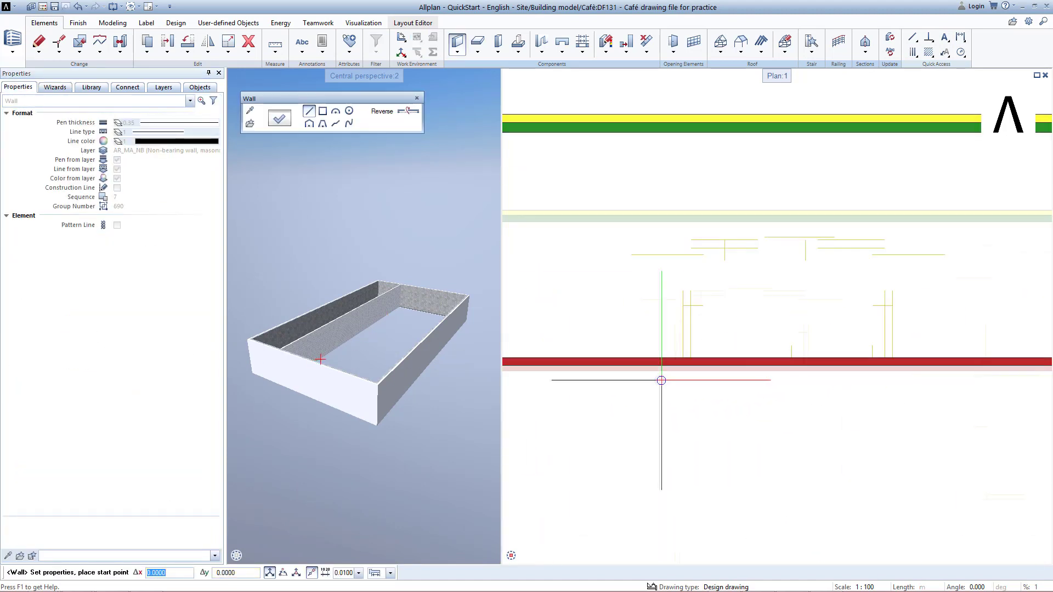
left_click(686, 351)
scroll(689, 255, "down", 3)
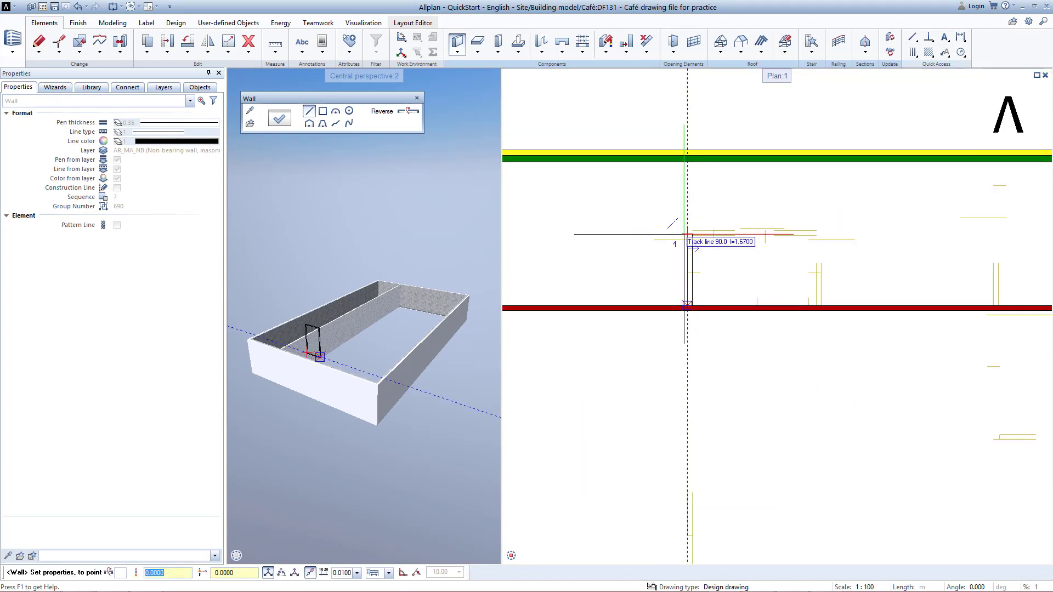
middle_click_drag(686, 235, 665, 346)
left_click(666, 272)
key("Escape")
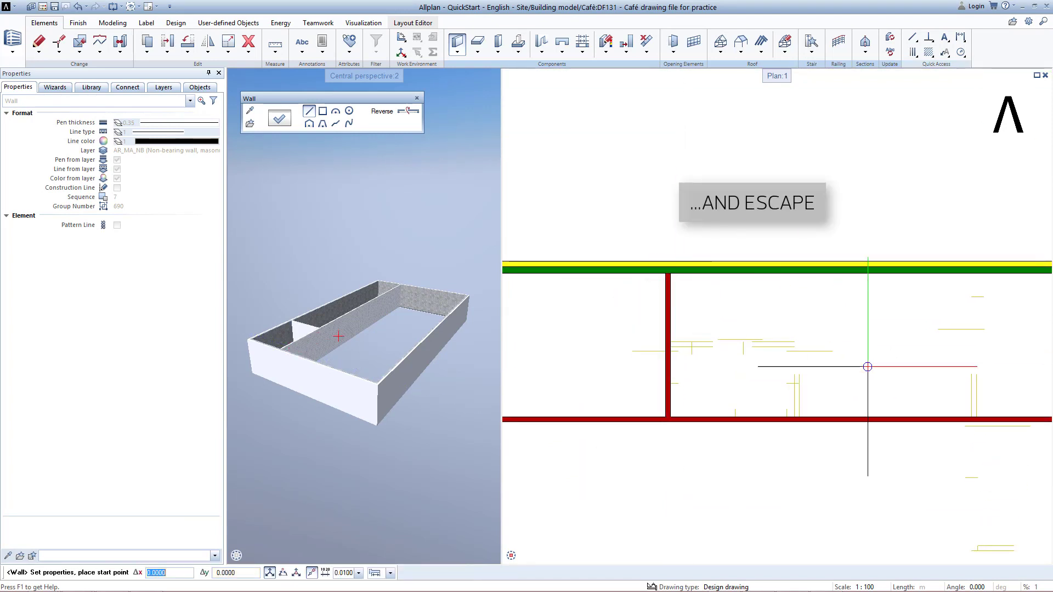
- Draw the second non-bearing partition at its guide mark, from the long interior wall to the upper exterior wall
middle_click_drag(863, 393, 795, 372)
scroll(763, 390, "up", 3)
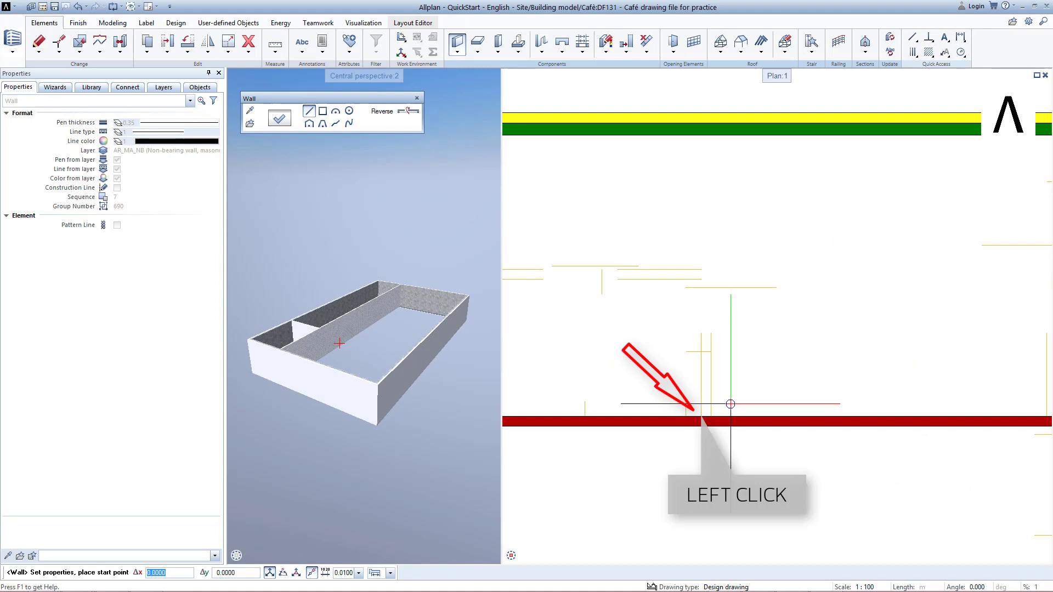
left_click(702, 415)
left_click(704, 131)
key("Escape")
- Draw the third non-bearing partition at the next guide mark, connecting the long interior wall with the upper exterior wall
scroll(838, 257, "down", 2)
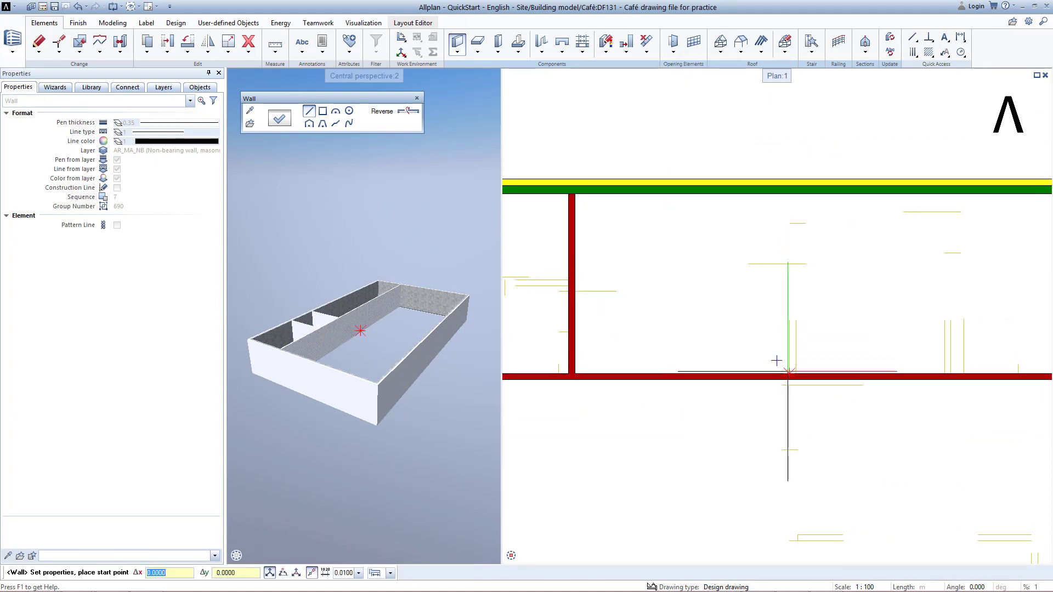
left_click(790, 375)
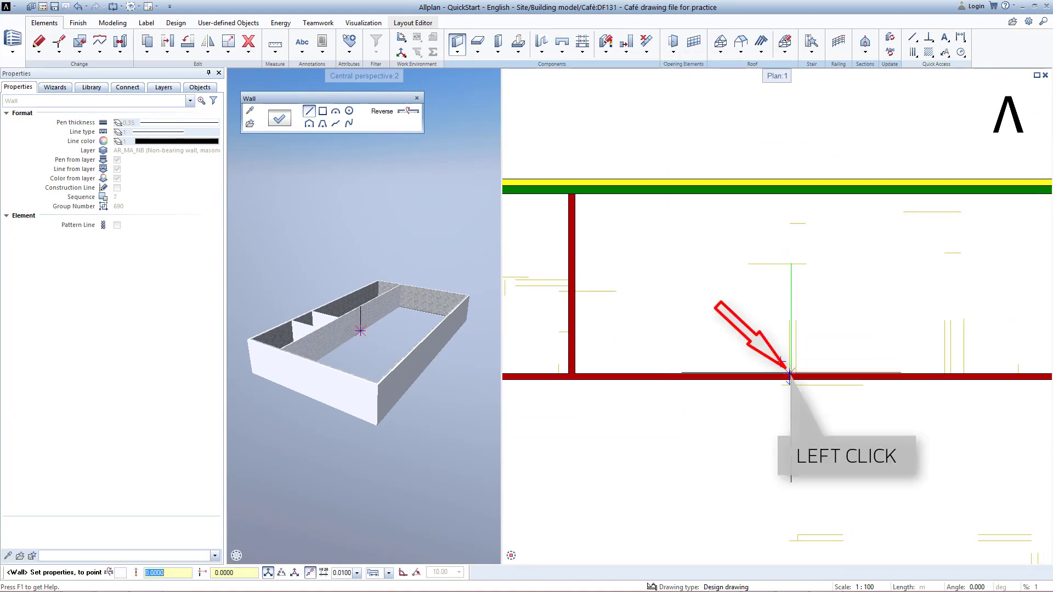
left_click(788, 184)
key("Escape")
- Draw the fourth, easternmost non-bearing partition between the long interior wall and the upper exterior wall
scroll(905, 265, "down", 2)
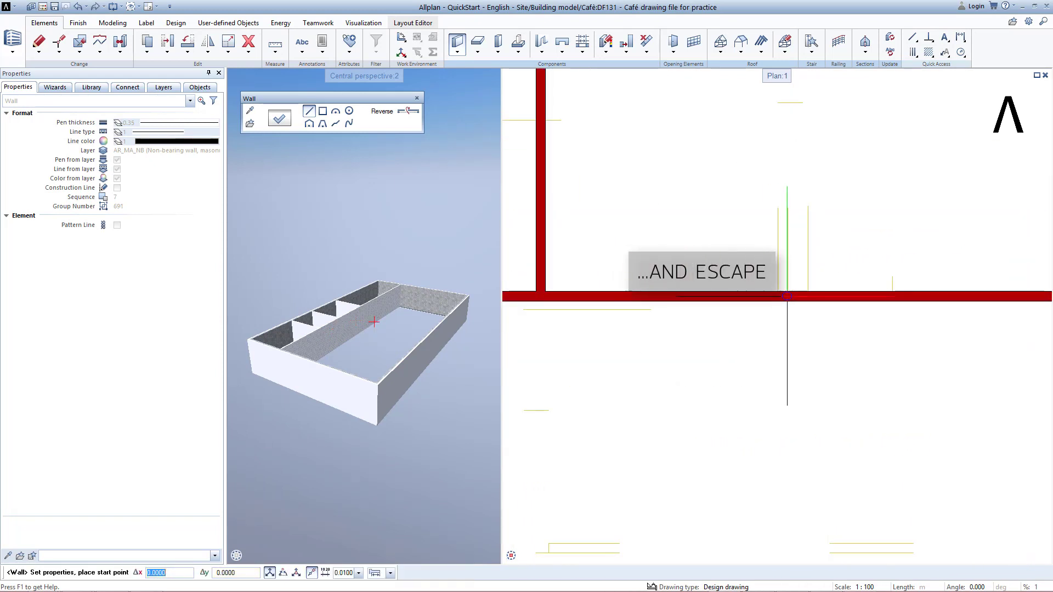
left_click(776, 295)
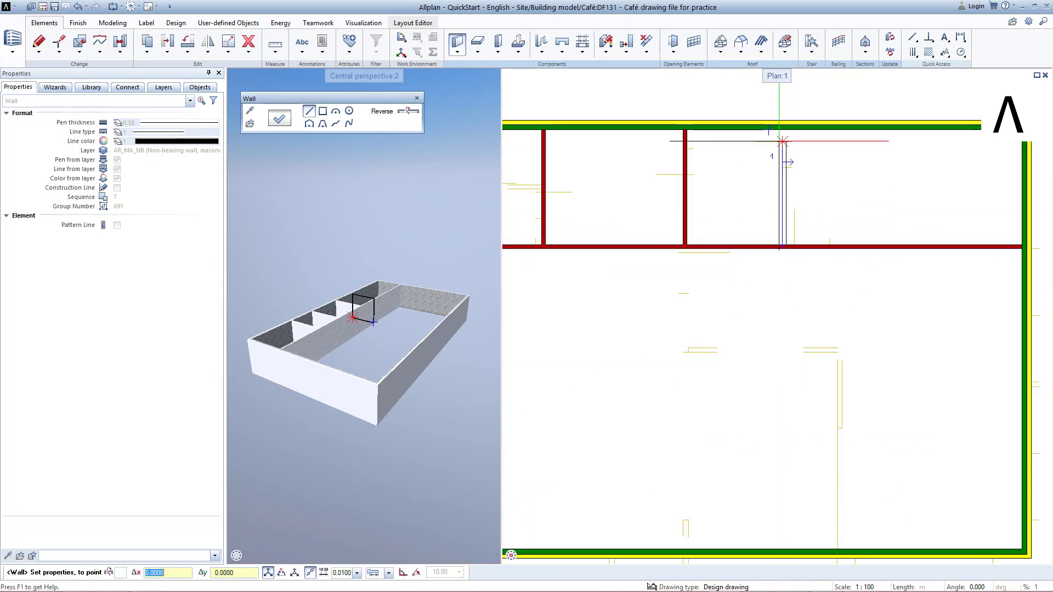
scroll(783, 142, "up", 3)
left_click(781, 128)
key("Escape")
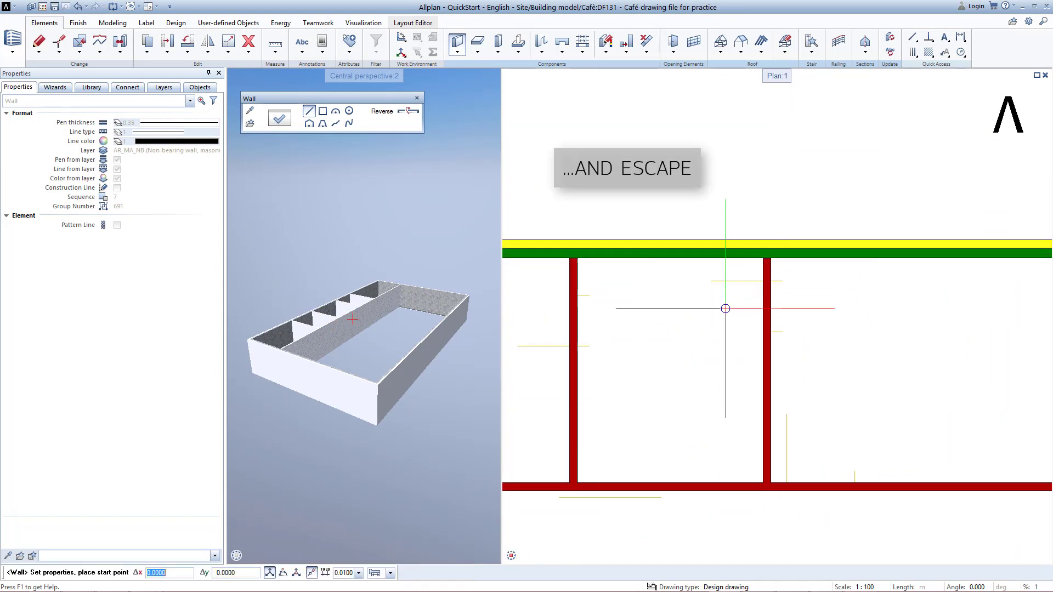
- Draw a short horizontal non-bearing wall between the first and second partitions, and finish the wall command
scroll(725, 308, "down", 3)
scroll(647, 364, "up", 4)
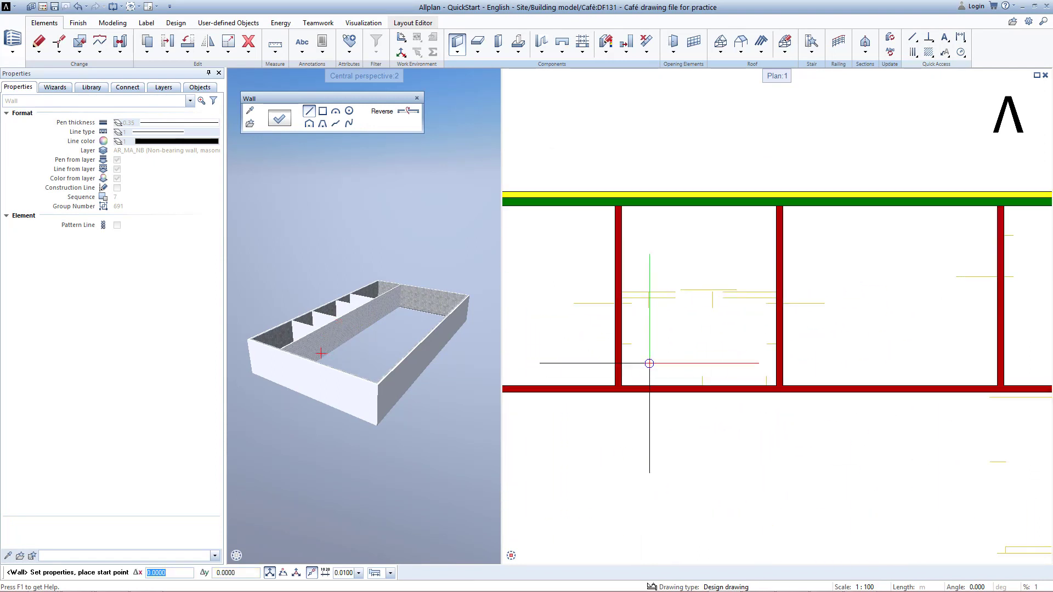
left_click(615, 274)
left_click(810, 275)
key("Escape")
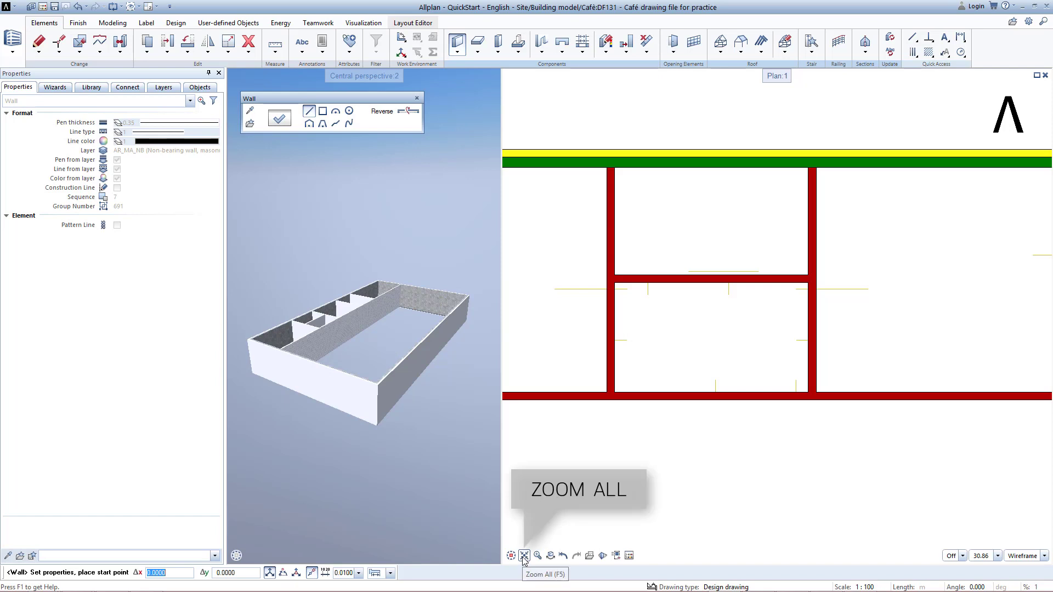
left_click(525, 556)
key("Escape")
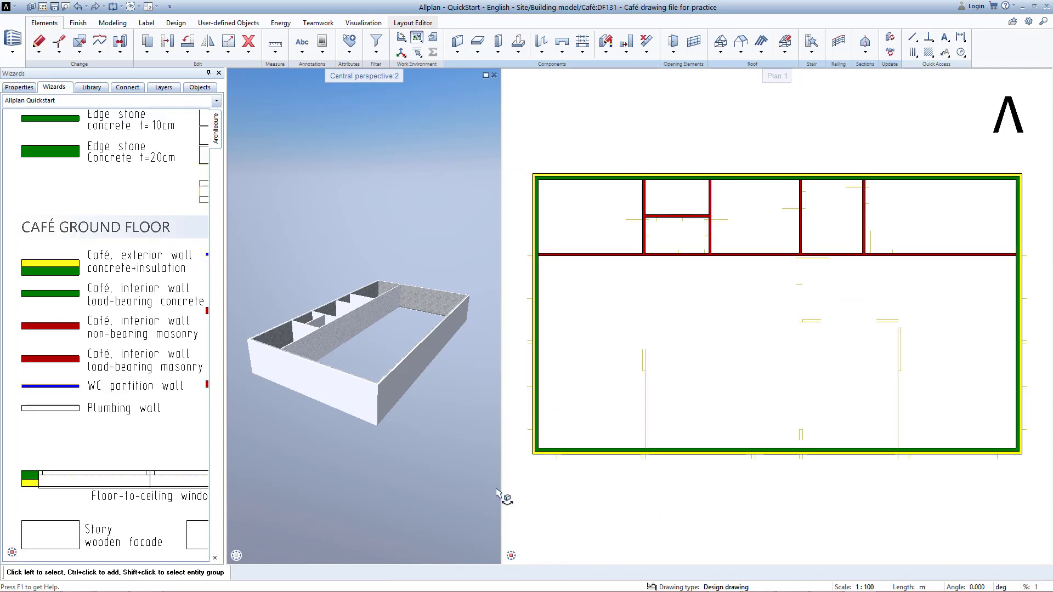
- Draw a load-bearing concrete interior wall from the western guide mark in the large room up to the long interior wall
double_click(50, 293)
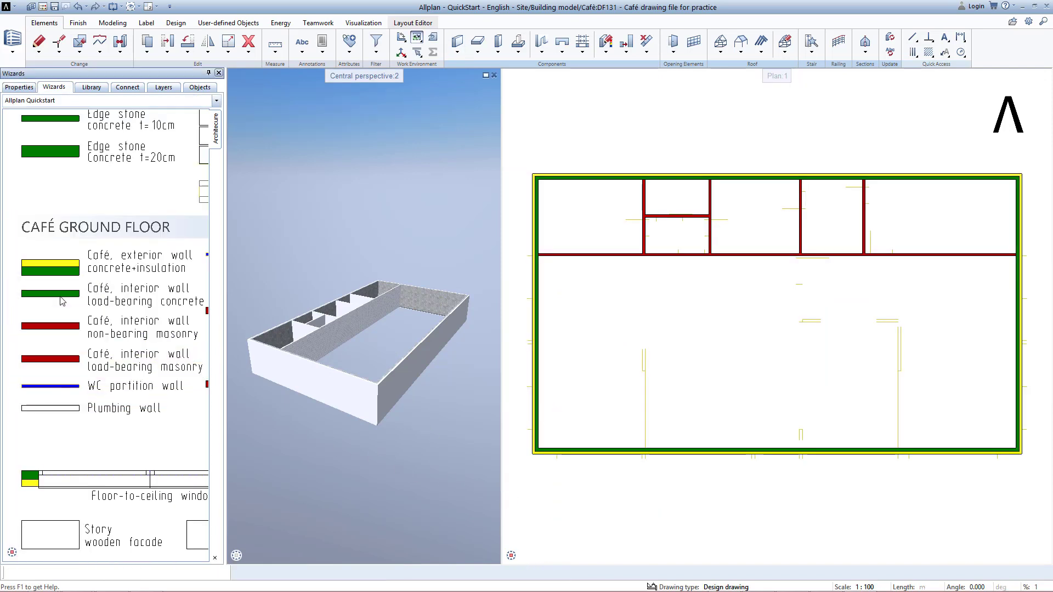
scroll(597, 383, "up", 3)
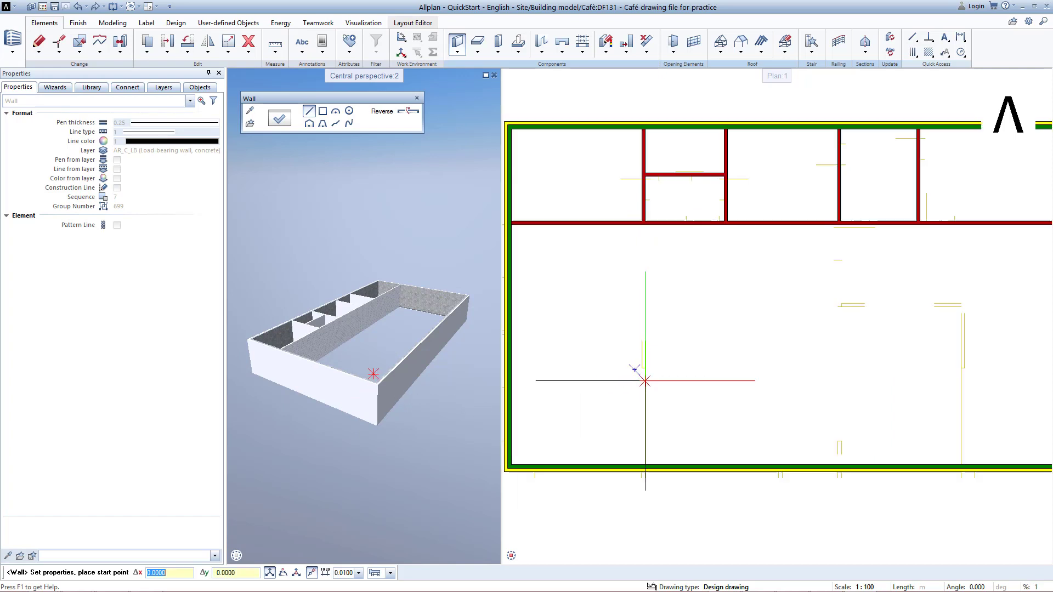
left_click(640, 361)
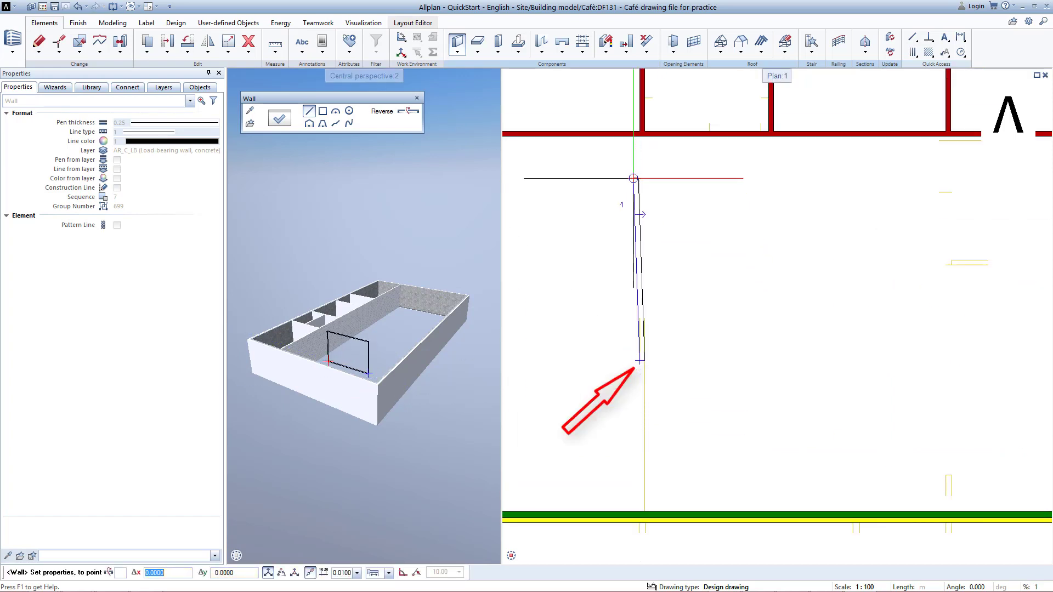
left_click(640, 134)
scroll(811, 268, "down", 4)
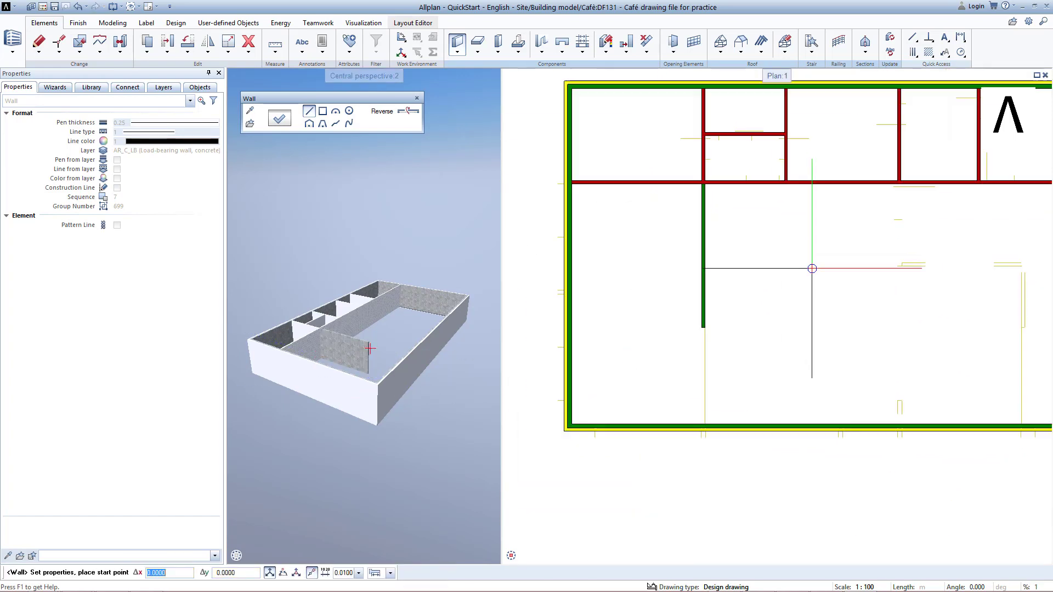
- Draw a second load-bearing concrete wall from the eastern guide mark up to the long interior wall
scroll(771, 338, "up", 5)
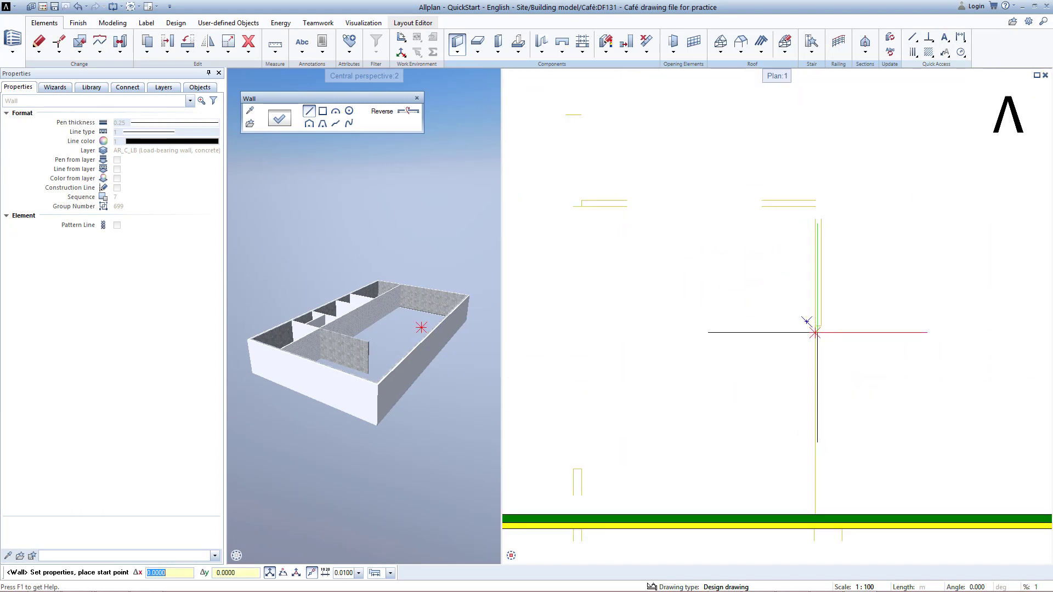
left_click(815, 333)
scroll(807, 329, "down", 4)
scroll(796, 384, "up", 1)
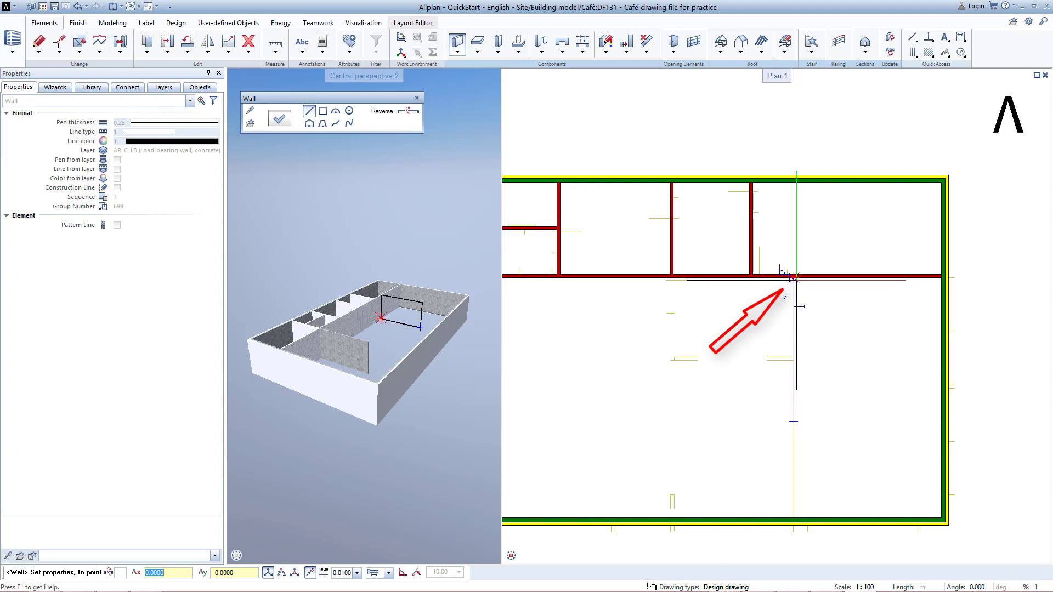
left_click(793, 278)
- Draw a horizontal load-bearing concrete wall from the eastern concrete wall to the middle guide mark, and continue it up to the long interior wall
scroll(794, 373, "up", 3)
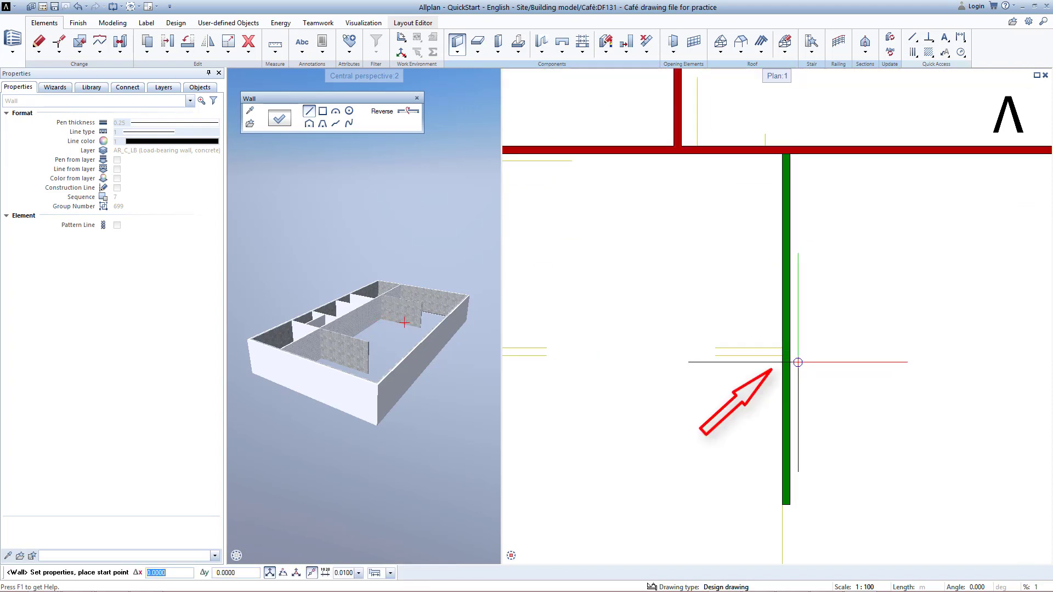
left_click(771, 347)
scroll(631, 425, "down", 3)
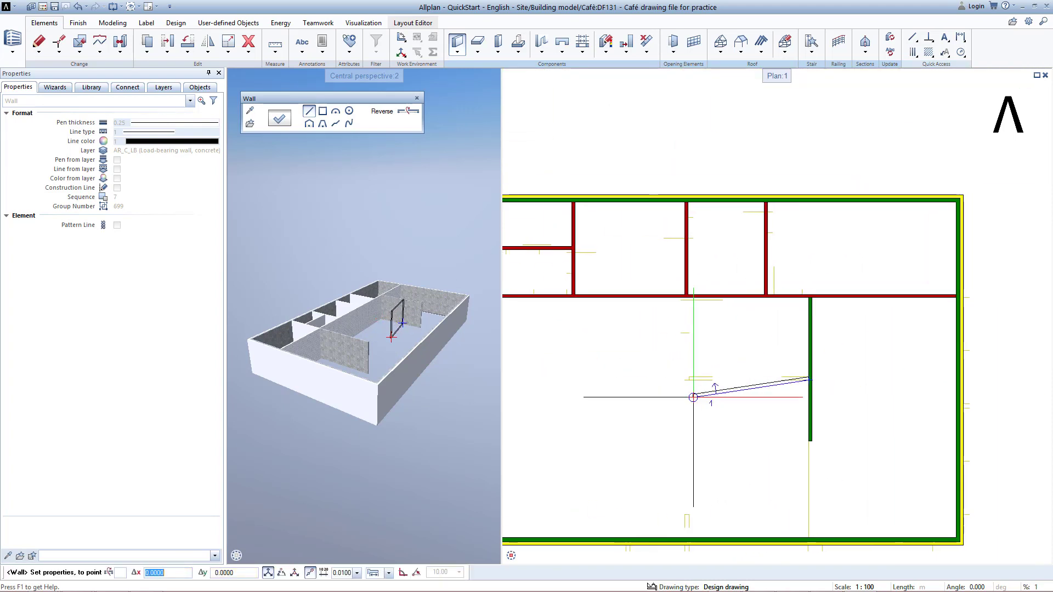
scroll(692, 392, "up", 3)
left_click(703, 362)
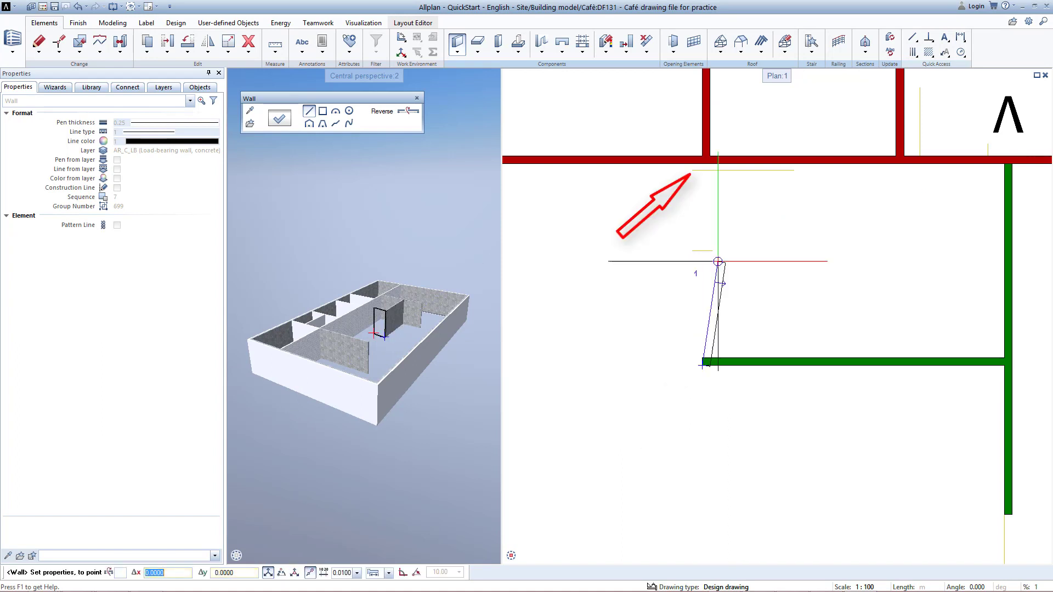
left_click(706, 160)
key("Escape")
- Draw a short load-bearing concrete wall stub from the lower middle guide mark down to the lower exterior wall
scroll(616, 401, "down", 3)
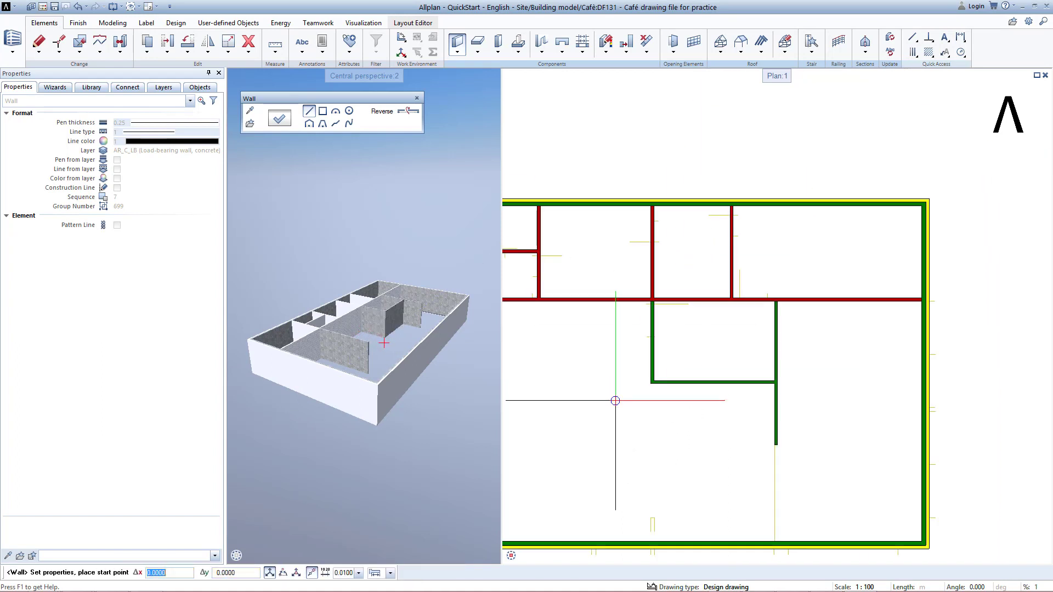
scroll(616, 401, "down", 1)
scroll(670, 437, "up", 3)
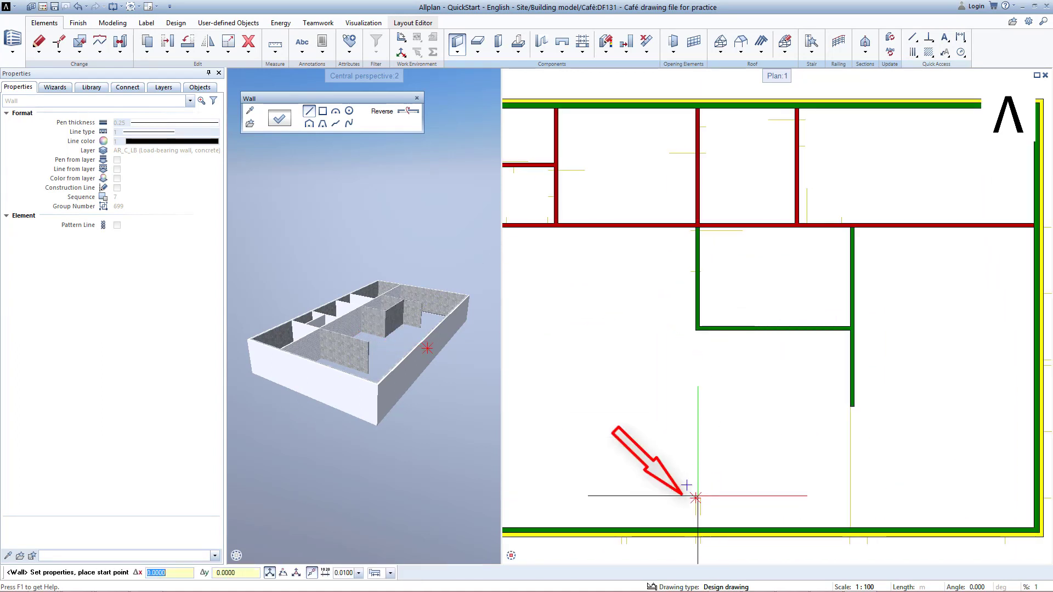
left_click(695, 499)
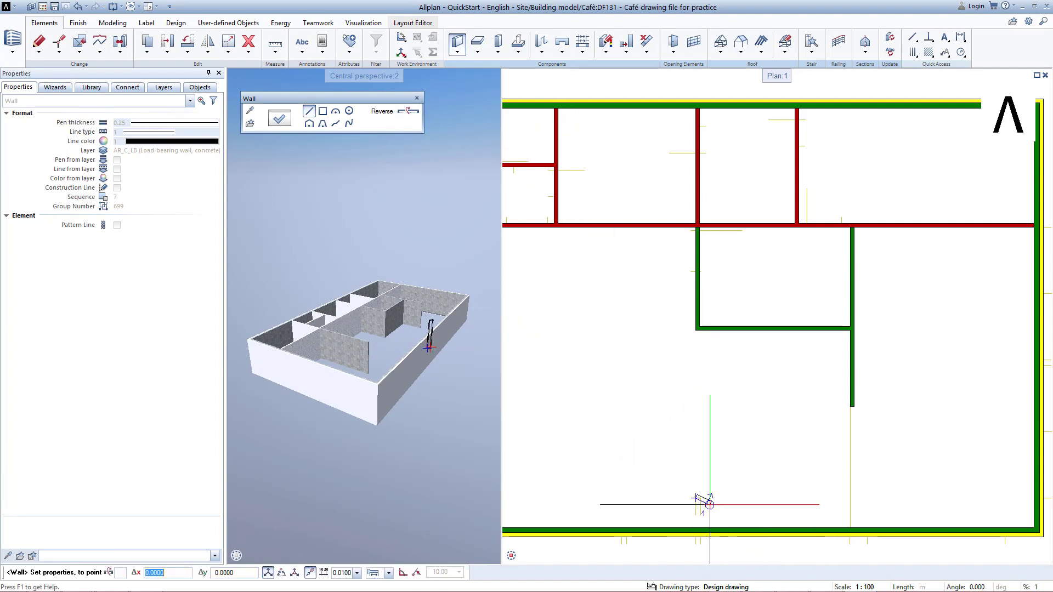
left_click(695, 526)
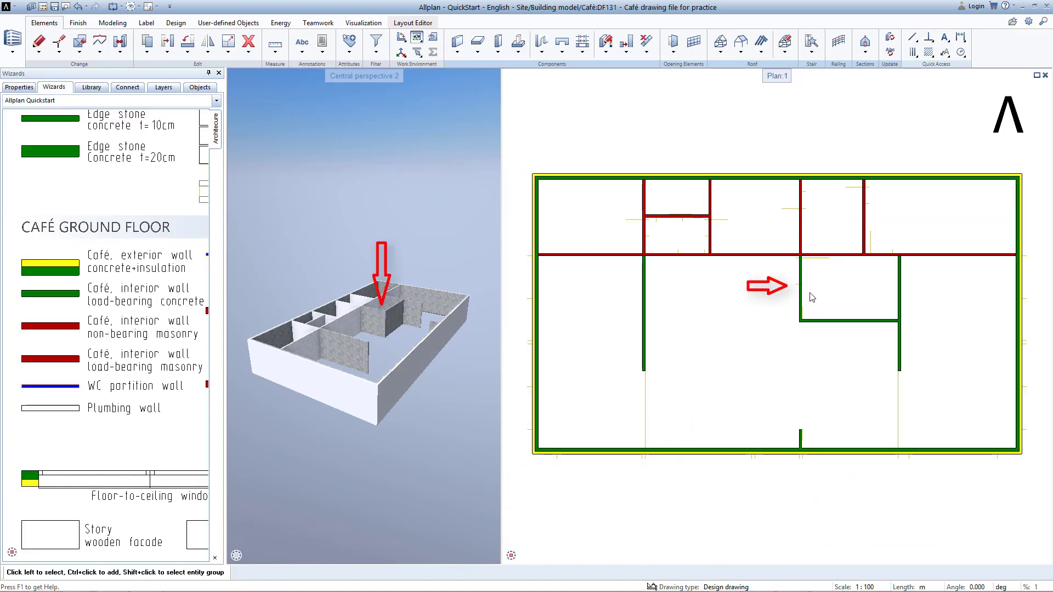
- Set the thickness of the middle vertical concrete wall below the long interior wall to 0.1500
scroll(812, 298, "up", 3)
scroll(821, 289, "up", 3)
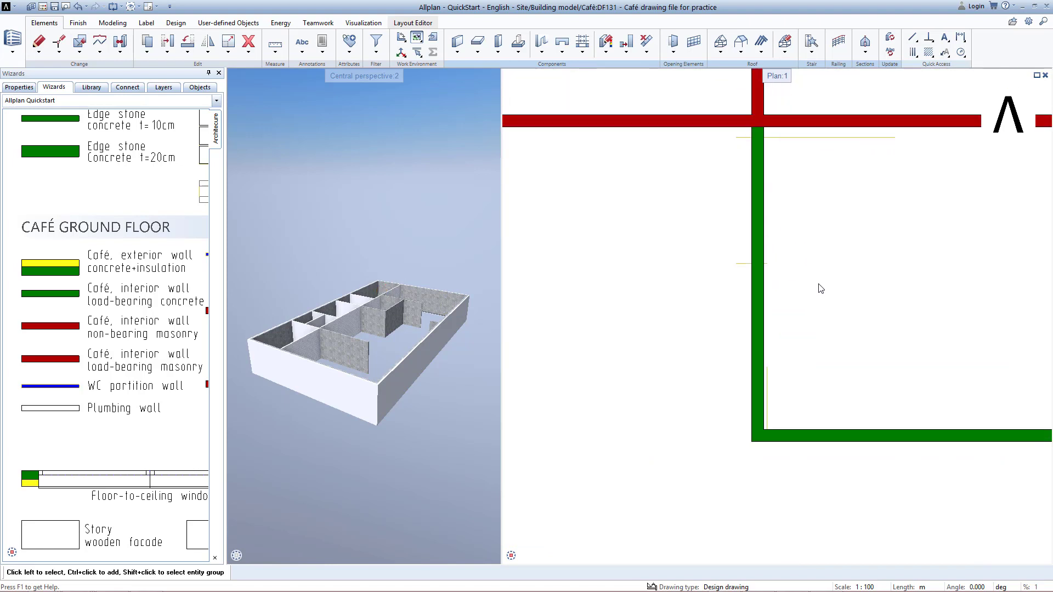
middle_click_drag(821, 289, 785, 322)
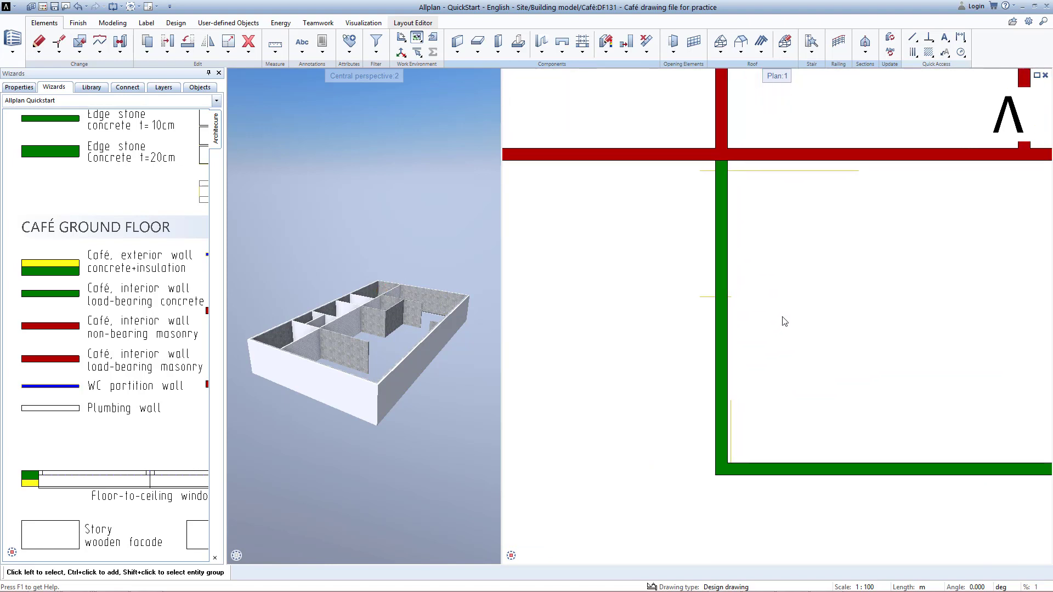
double_click(725, 342)
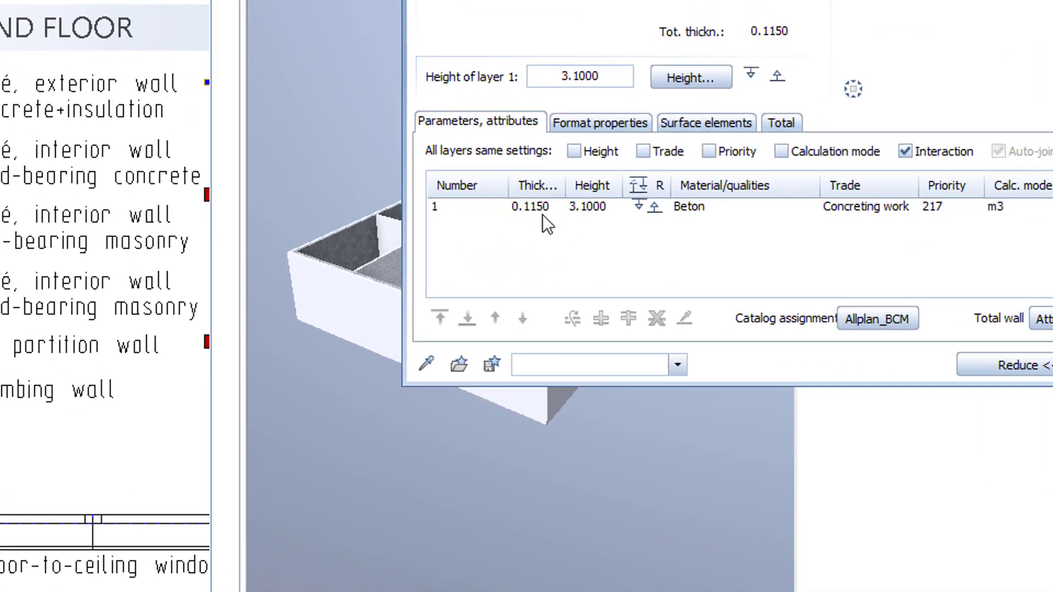
left_click(542, 208)
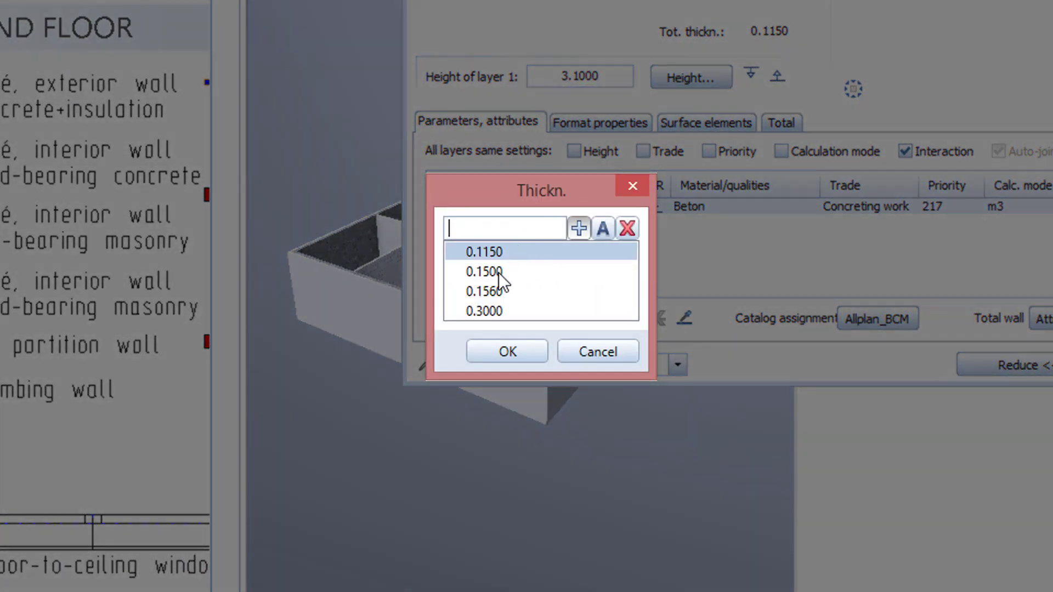
double_click(499, 273)
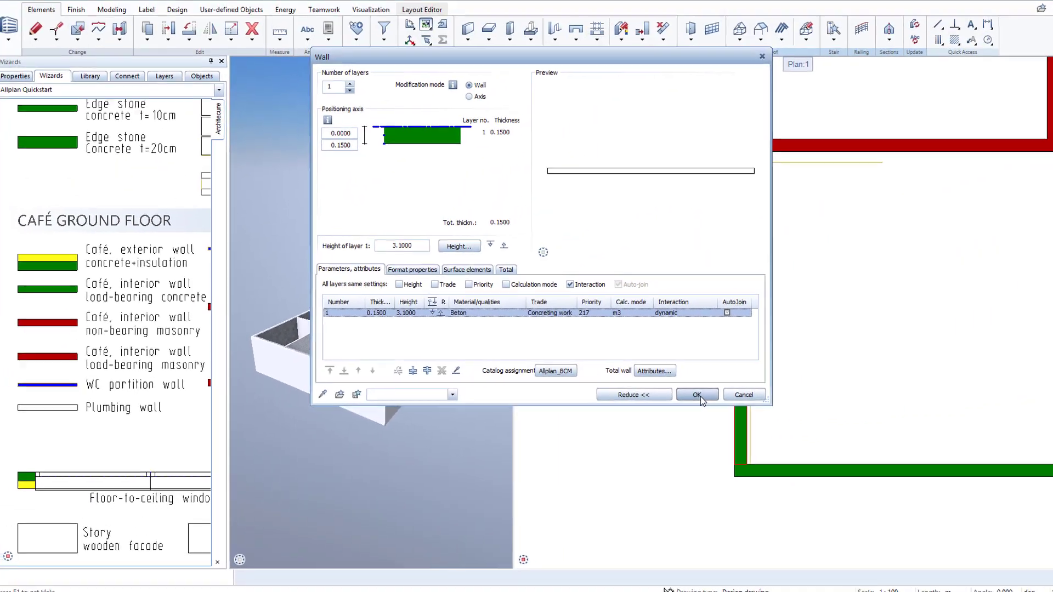
left_click(928, 380)
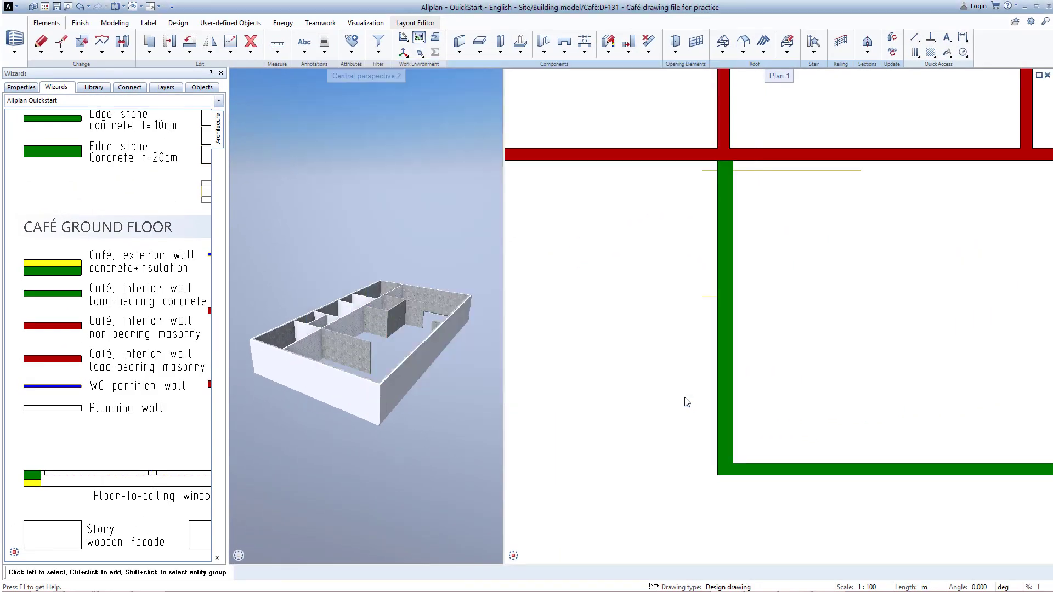
- Set the thickness of the short concrete wall stub at the lower exterior wall to 0.1500
scroll(696, 427, "down", 3)
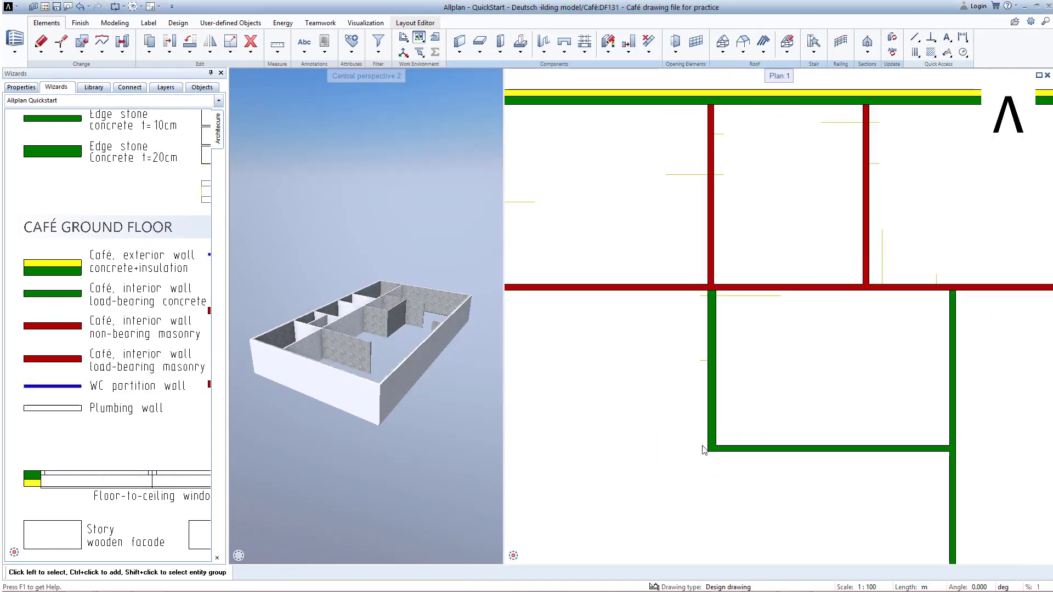
scroll(756, 509, "down", 1)
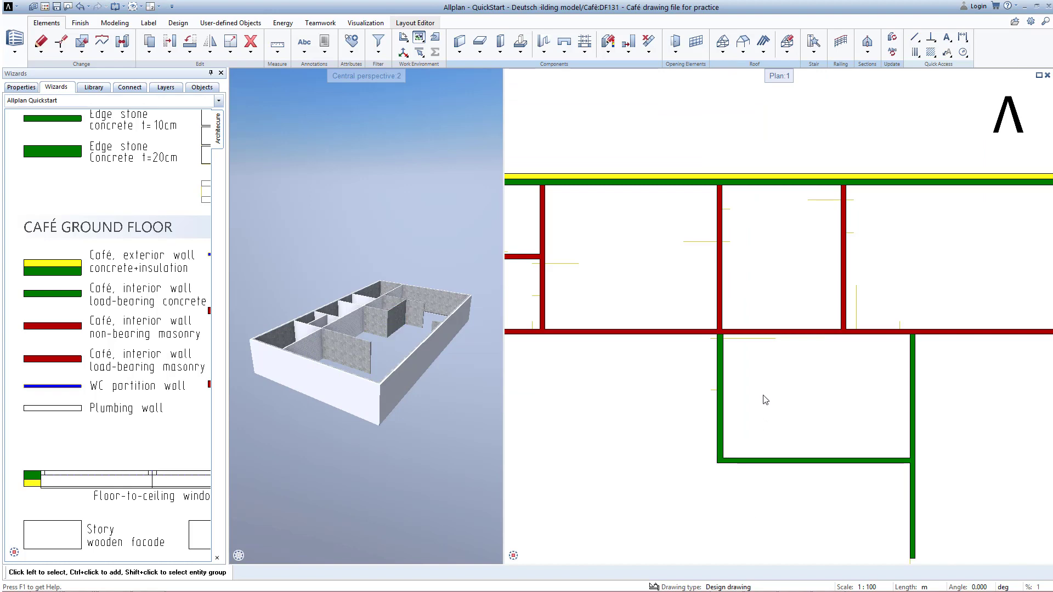
middle_click_drag(736, 519, 739, 350)
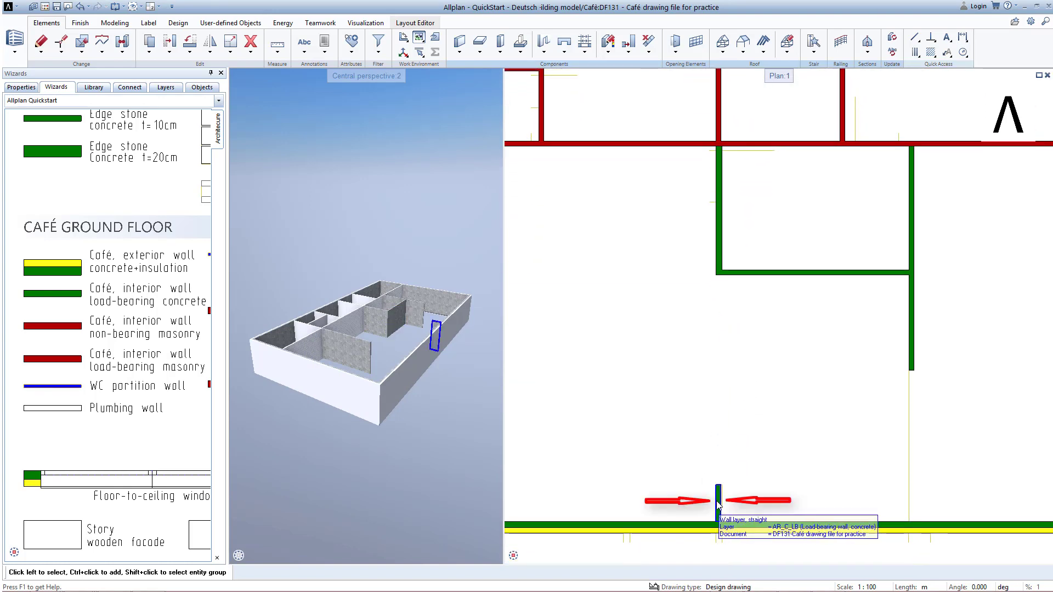
double_click(720, 504)
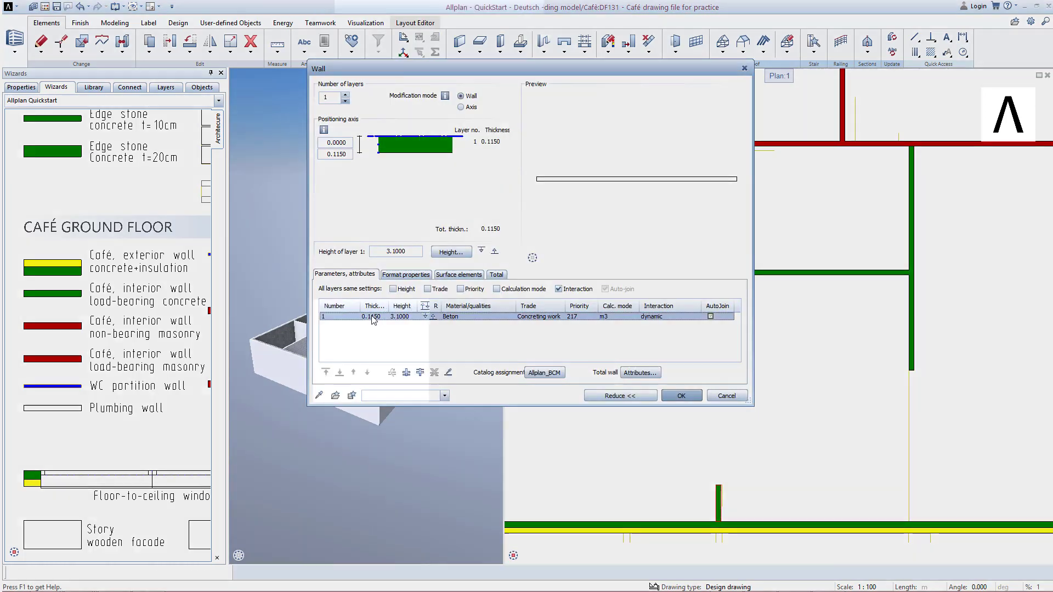
left_click(371, 317)
double_click(354, 353)
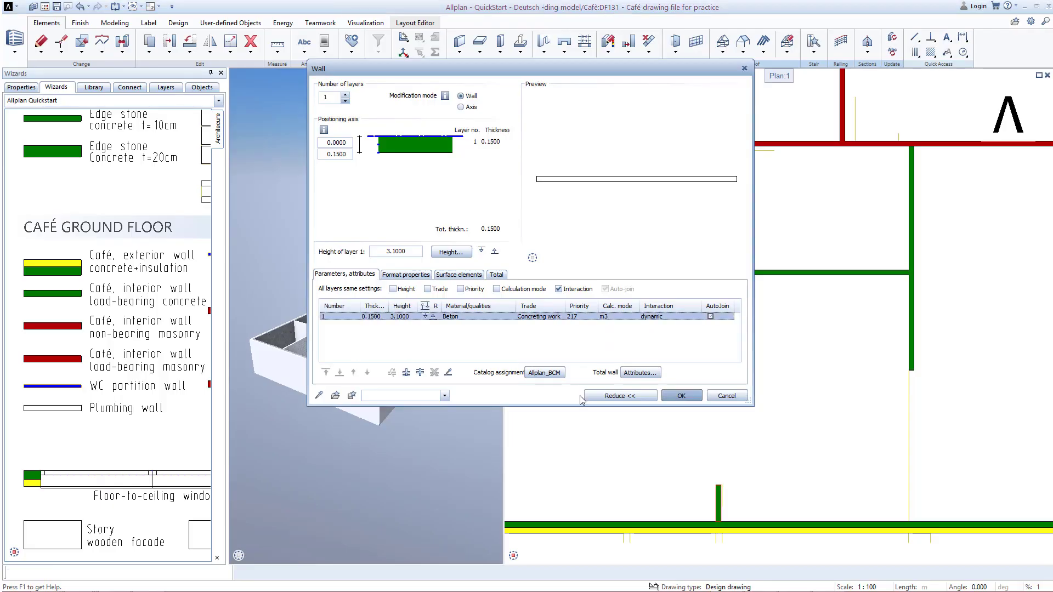
left_click(683, 398)
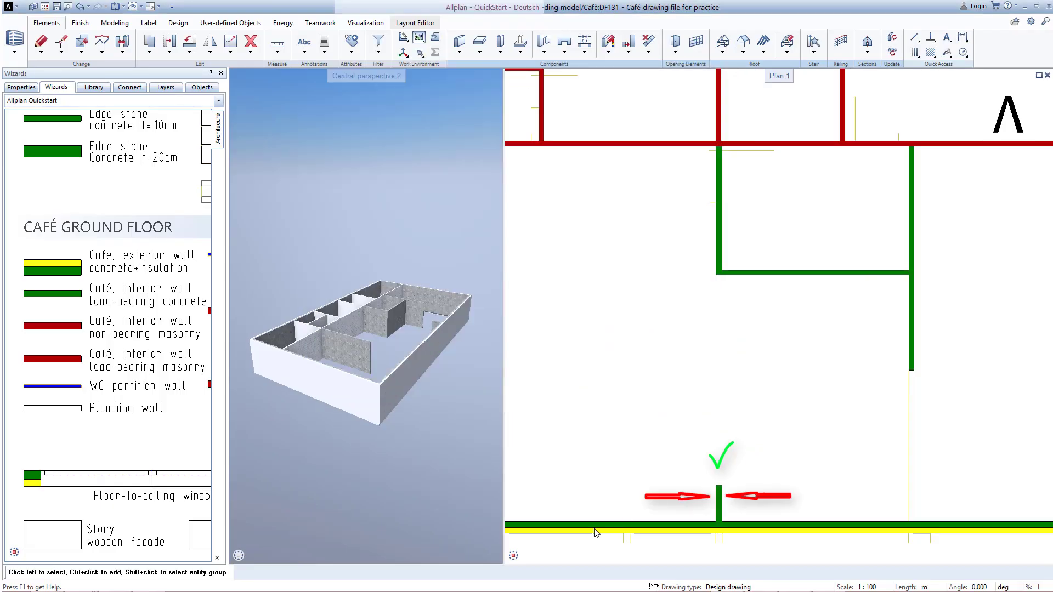
left_click(526, 556)
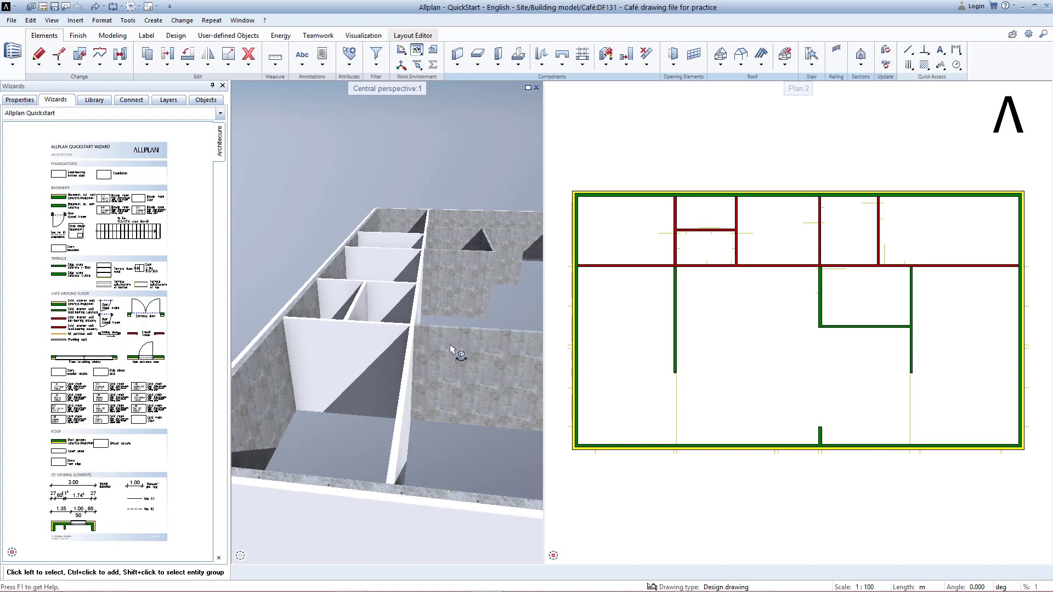
- Take the predefined closed-frame door and place its opening on the first non-bearing partition, just below the short horizontal wall
scroll(106, 326, "up", 3)
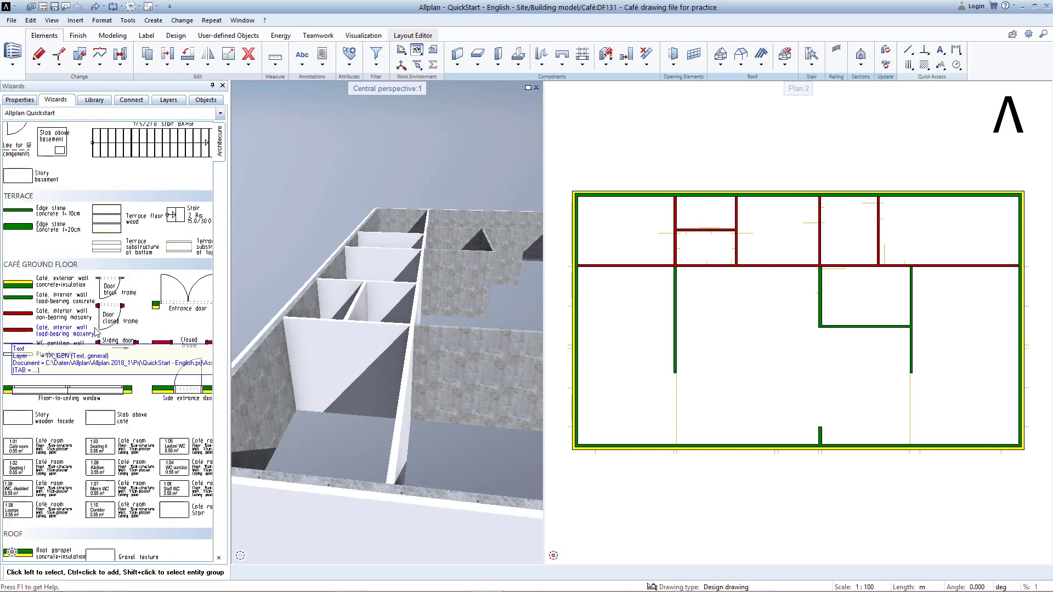
scroll(105, 310, "up", 2)
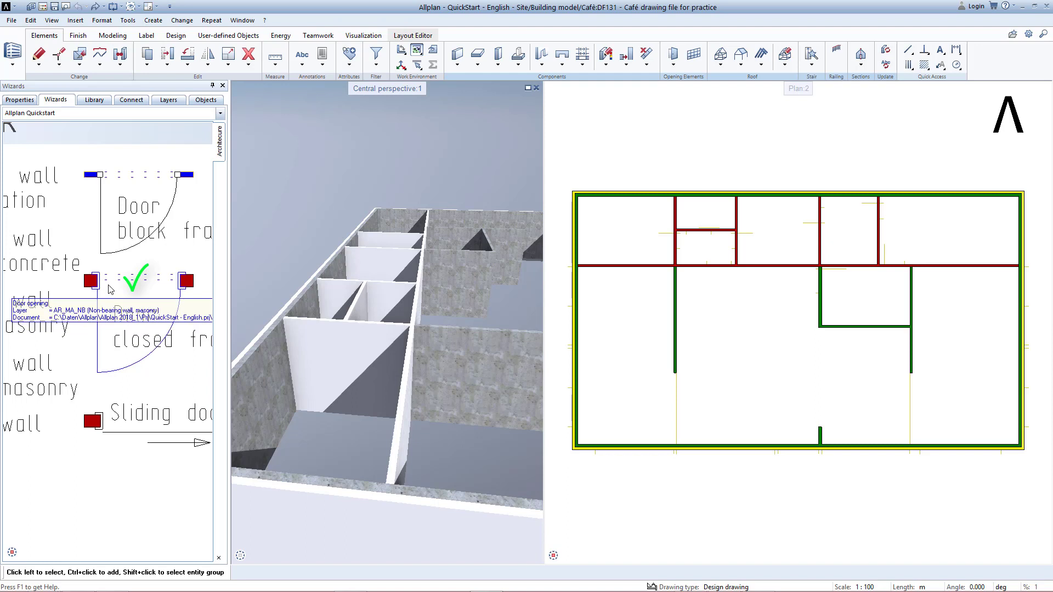
left_click(108, 289)
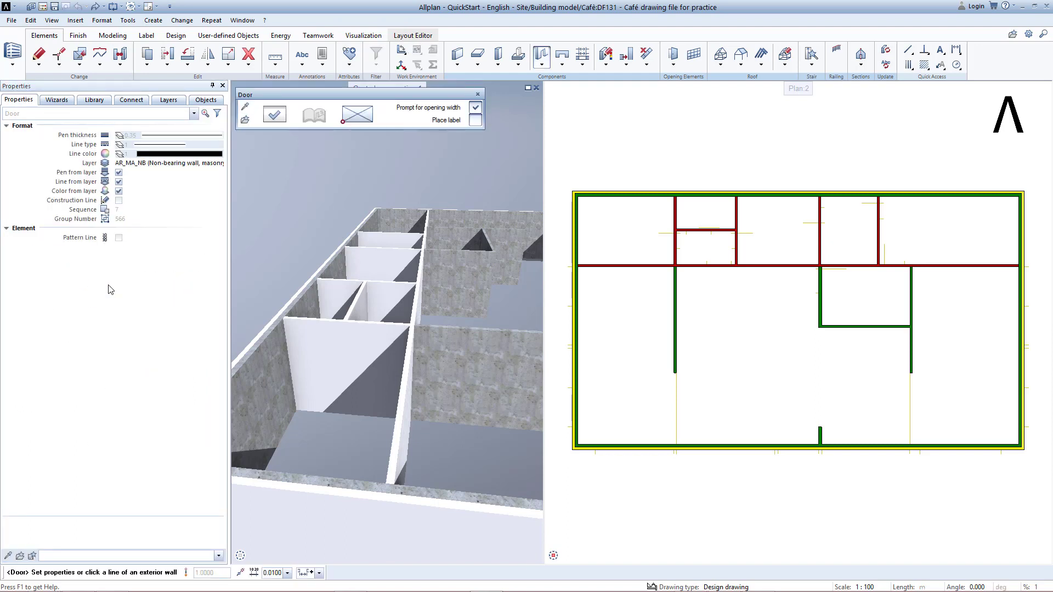
scroll(669, 237, "up", 5)
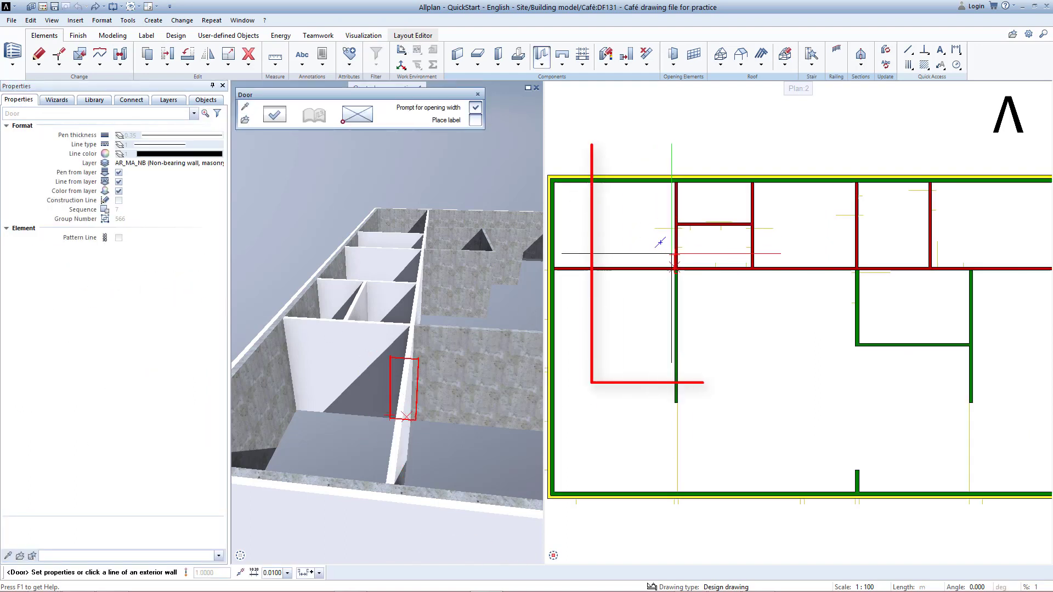
middle_click_drag(674, 237, 662, 292)
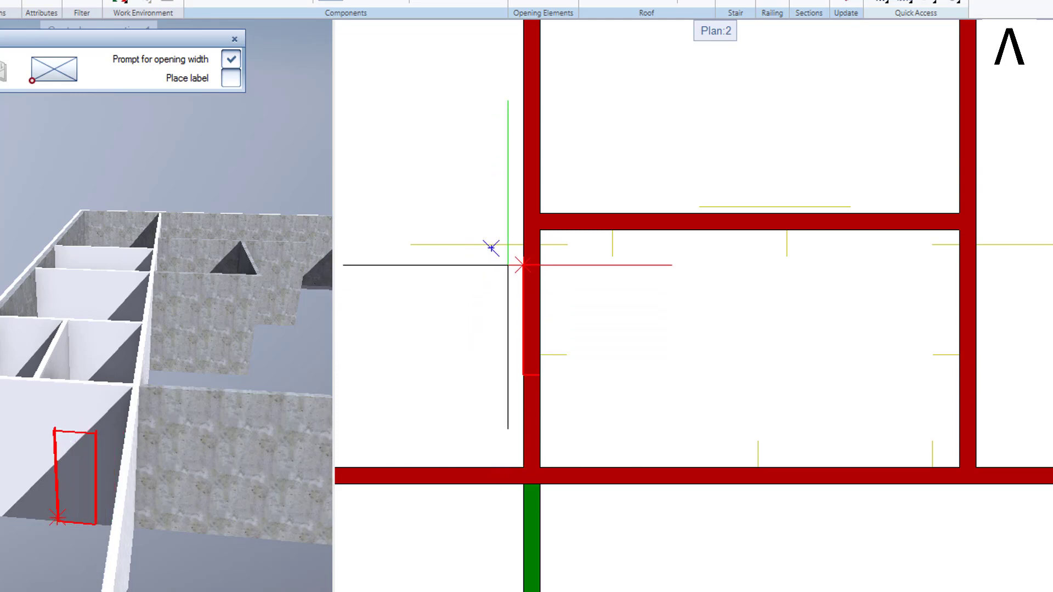
left_click(522, 265)
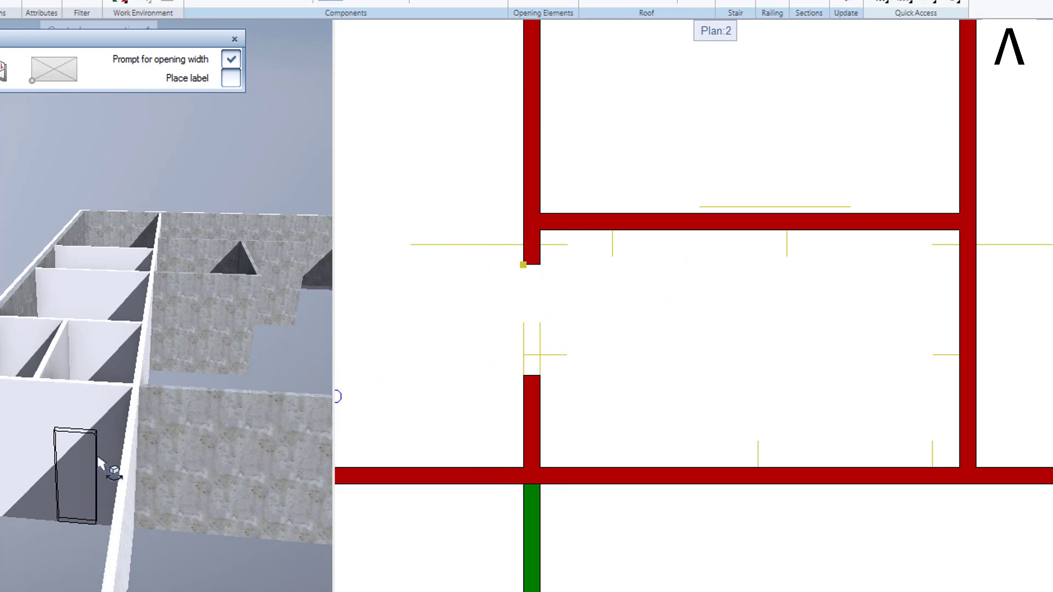
- Position the door opening in the first partition with an offset of 0 from the upper guide mark, keeping the proposed width
middle_click_drag(438, 205, 436, 317)
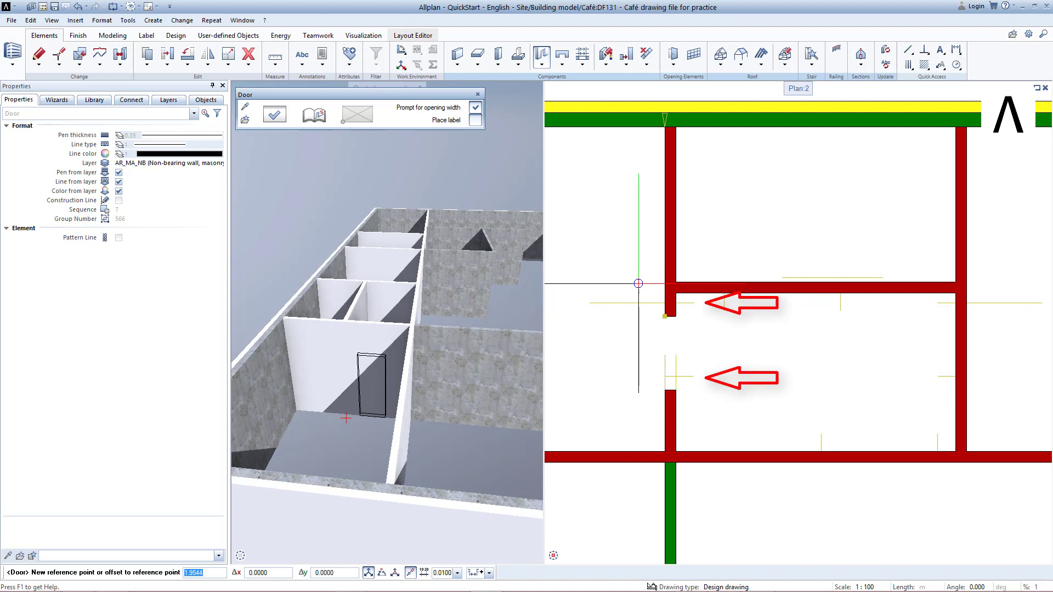
left_click(665, 299)
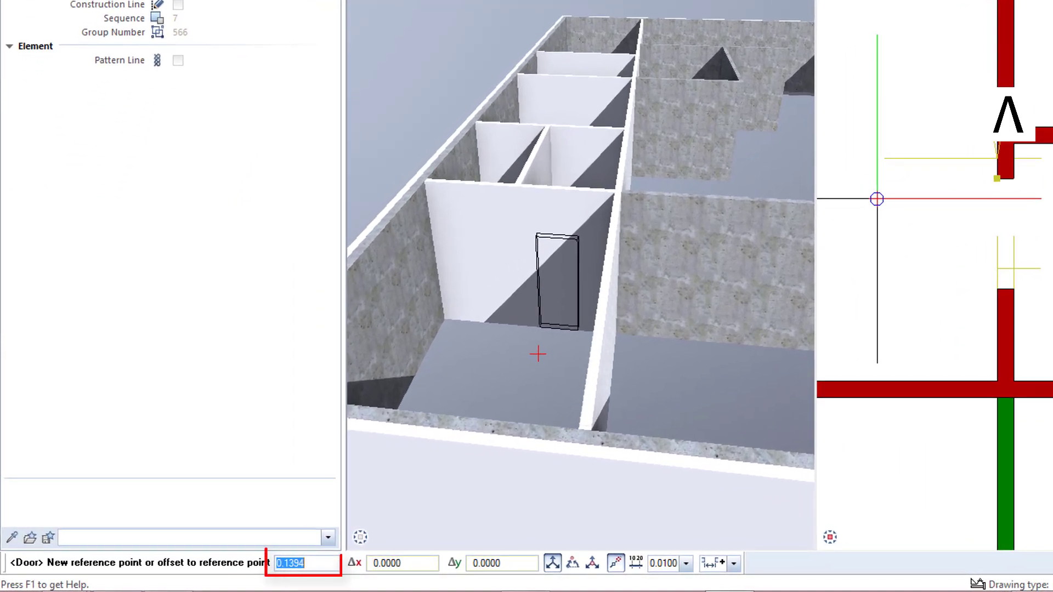
type("0")
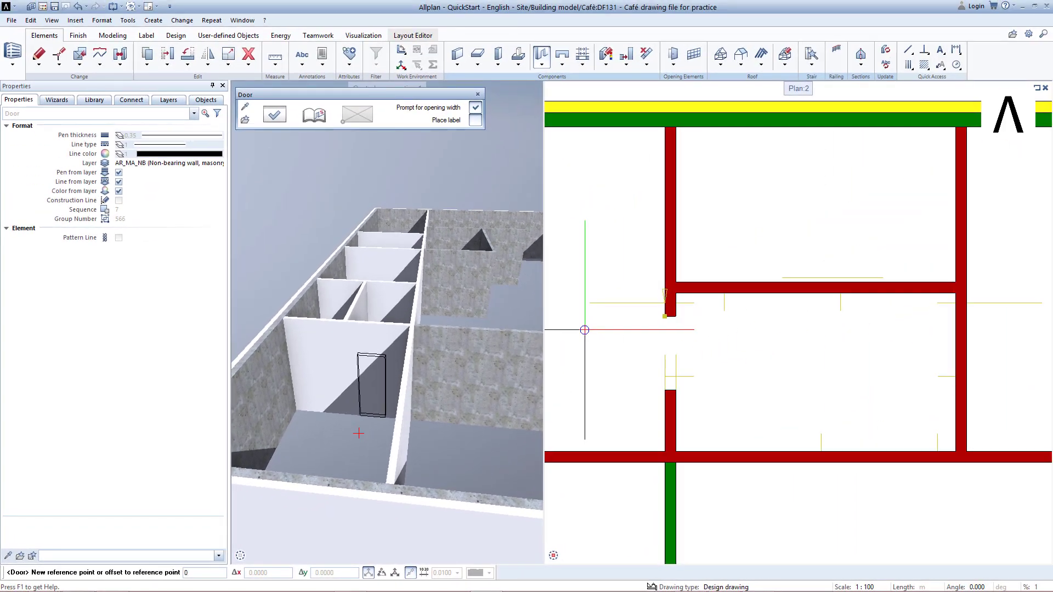
key("Return")
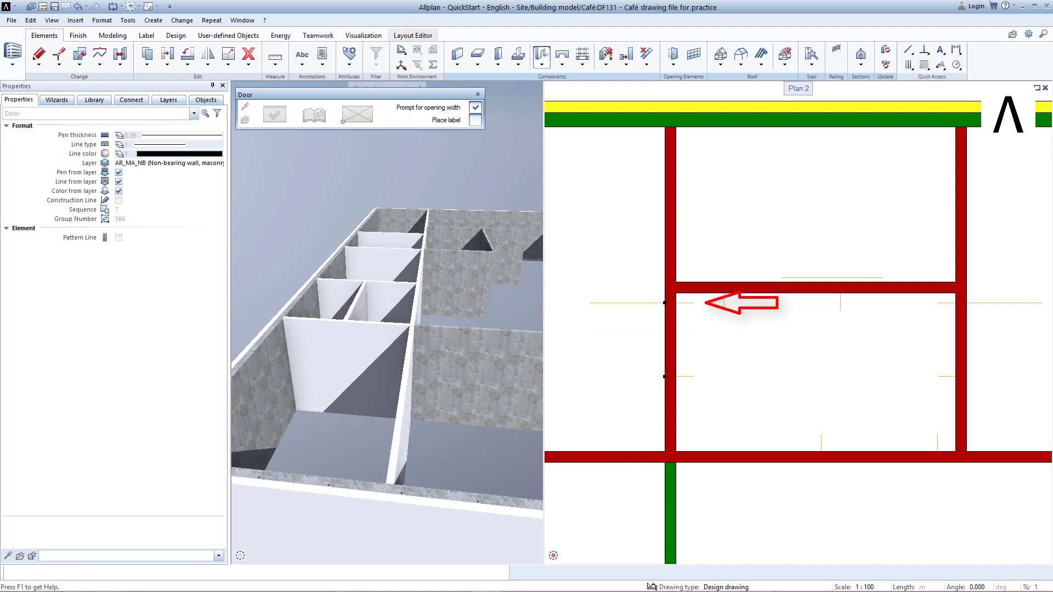
key("Return")
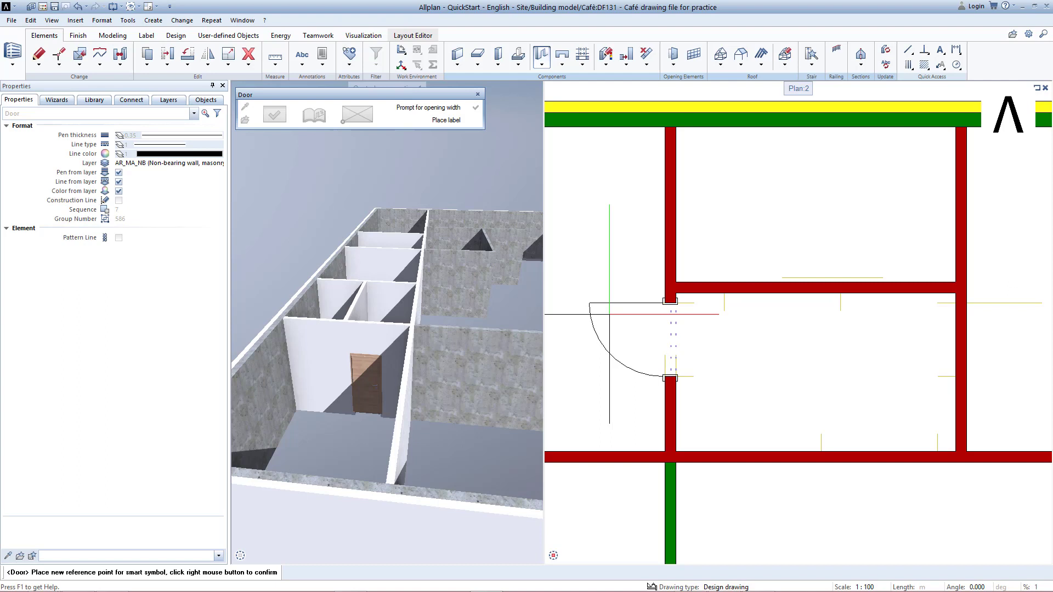
- Set this door to be hinged at the lower jamb and swing out to the left of the partition
left_click(718, 372)
left_click(702, 314)
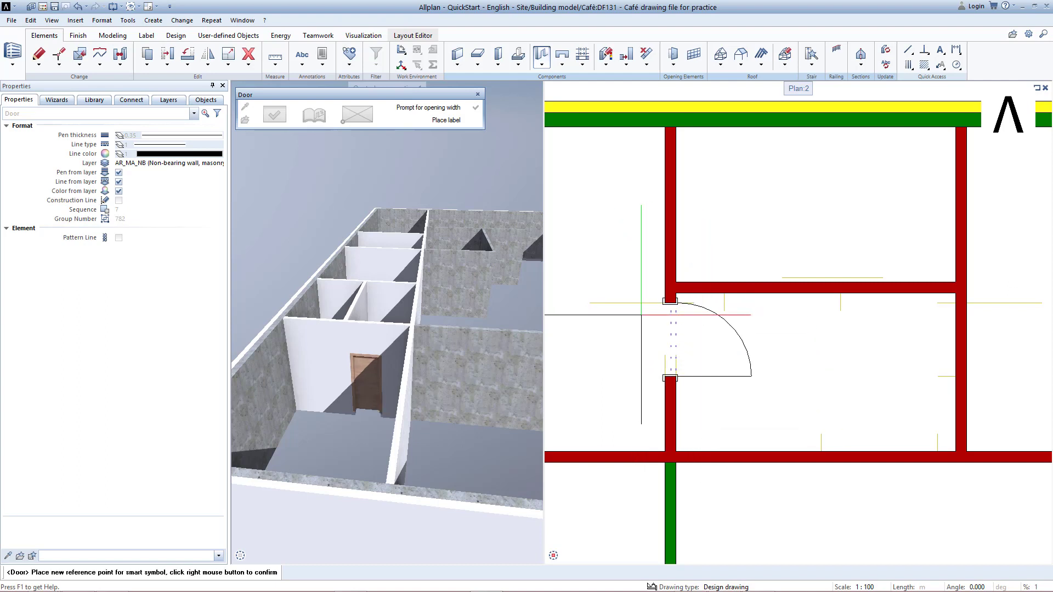
left_click(626, 312)
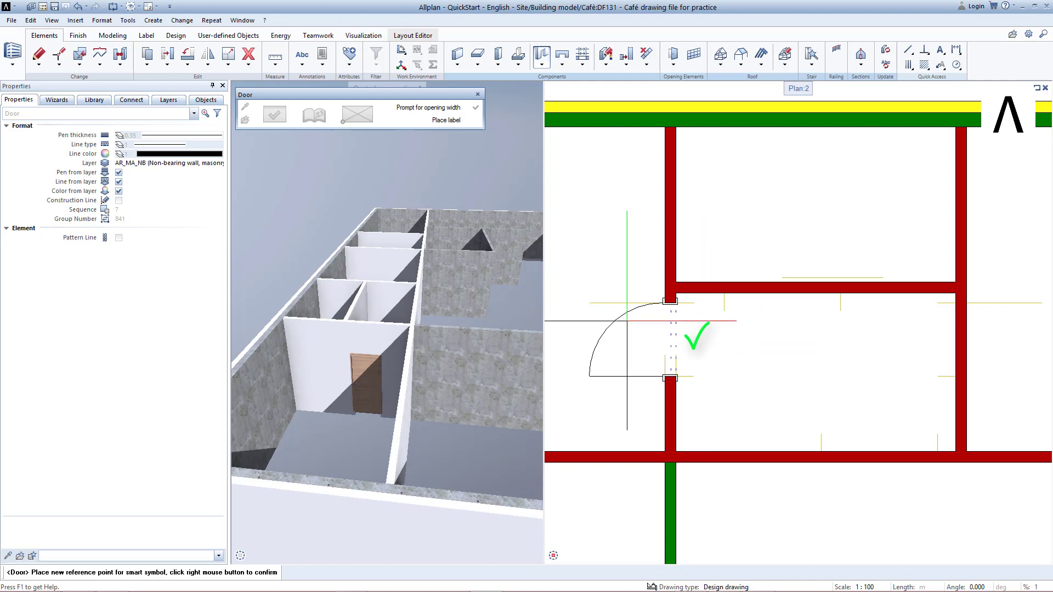
right_click(629, 321)
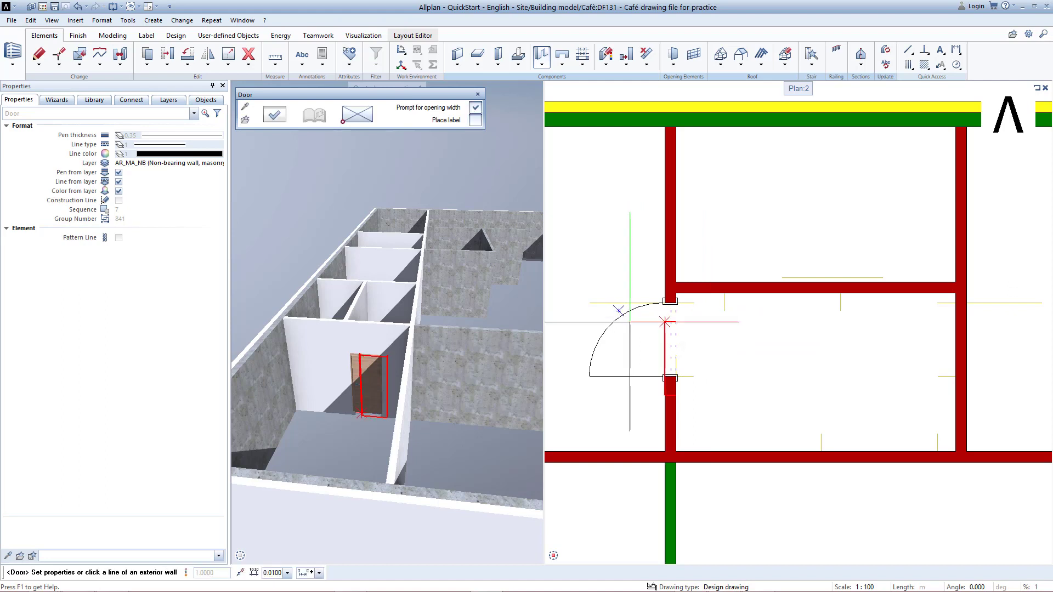
- Insert a door in the second non-bearing partition between its two guide marks, hinged at the upper jamb and swinging right
middle_click_drag(920, 336, 752, 346)
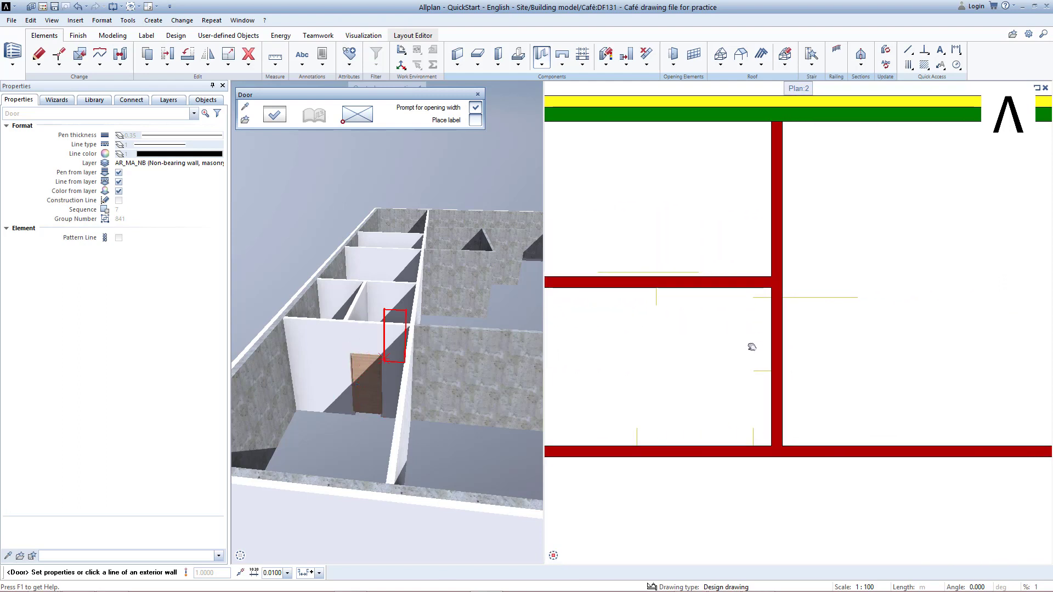
scroll(811, 373, "up", 2)
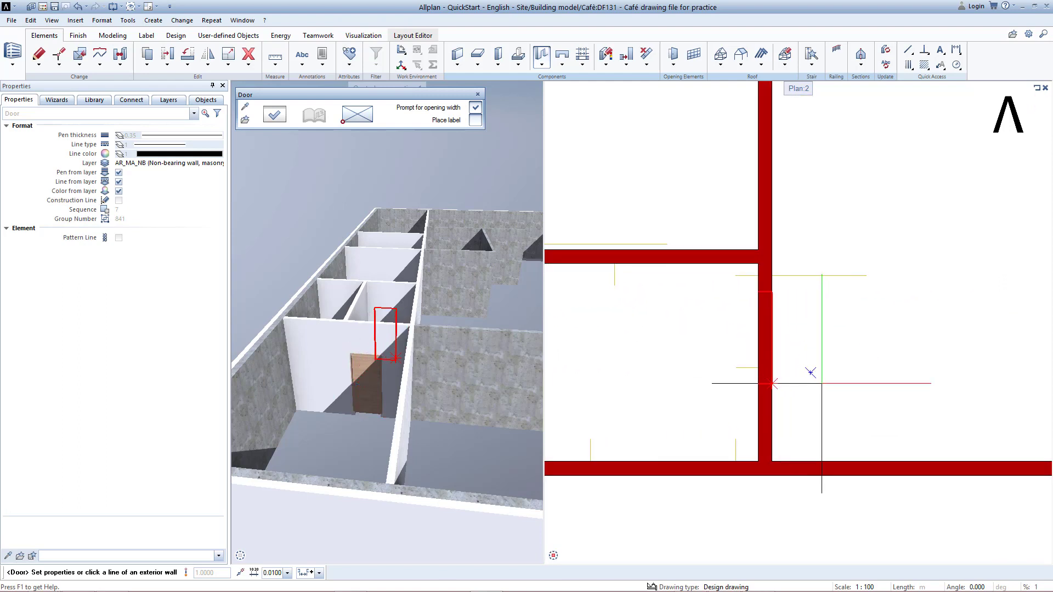
left_click(775, 367)
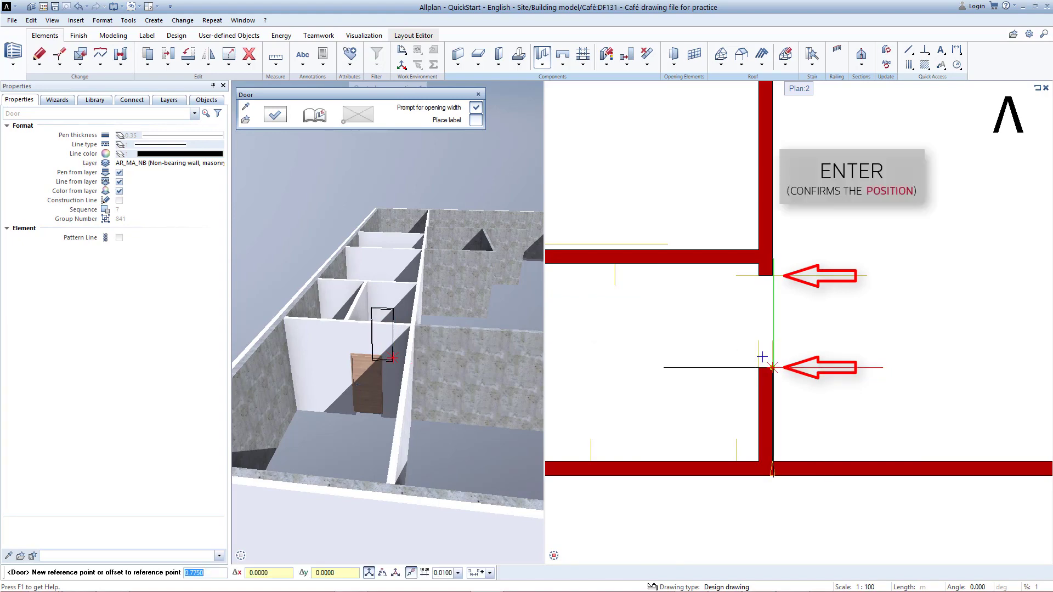
key("Return")
key("Return")
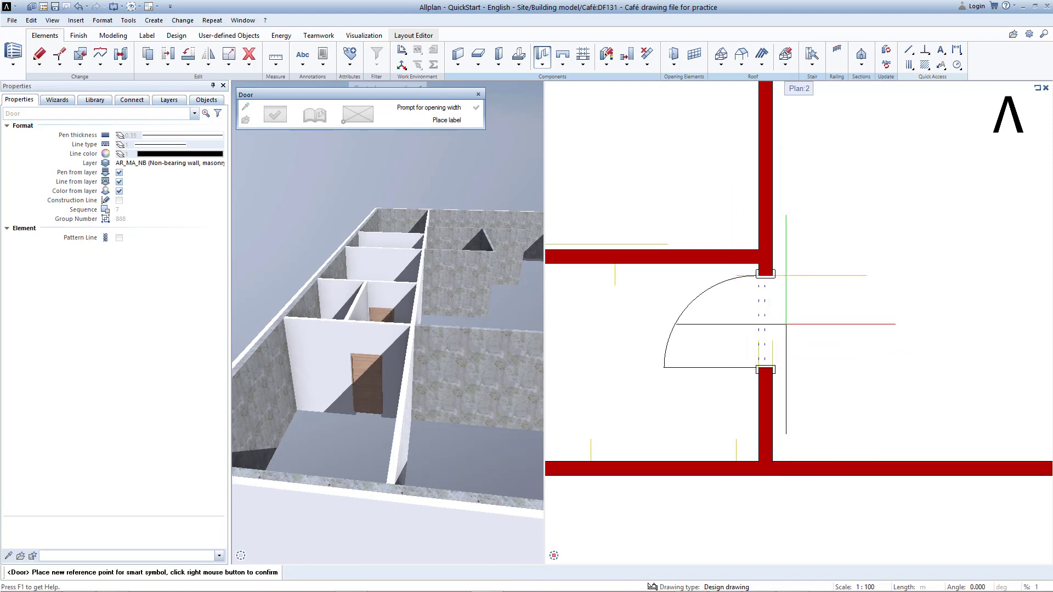
left_click(812, 310)
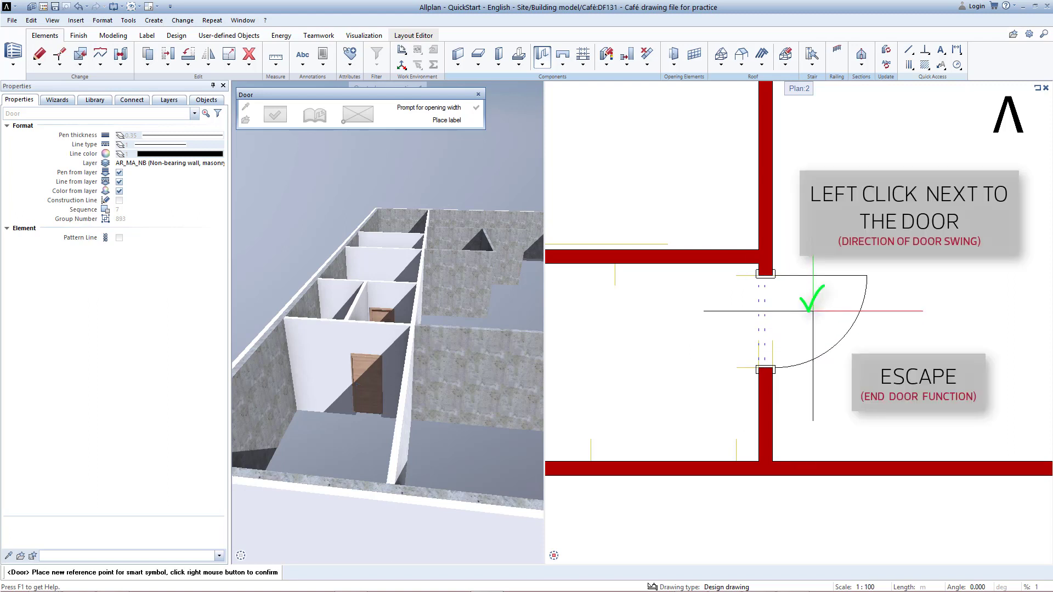
key("Escape")
- Insert a door near the top of the third non-bearing partition between its guide marks, hinged at the lower jamb and swinging left
middle_click_drag(882, 398, 684, 535)
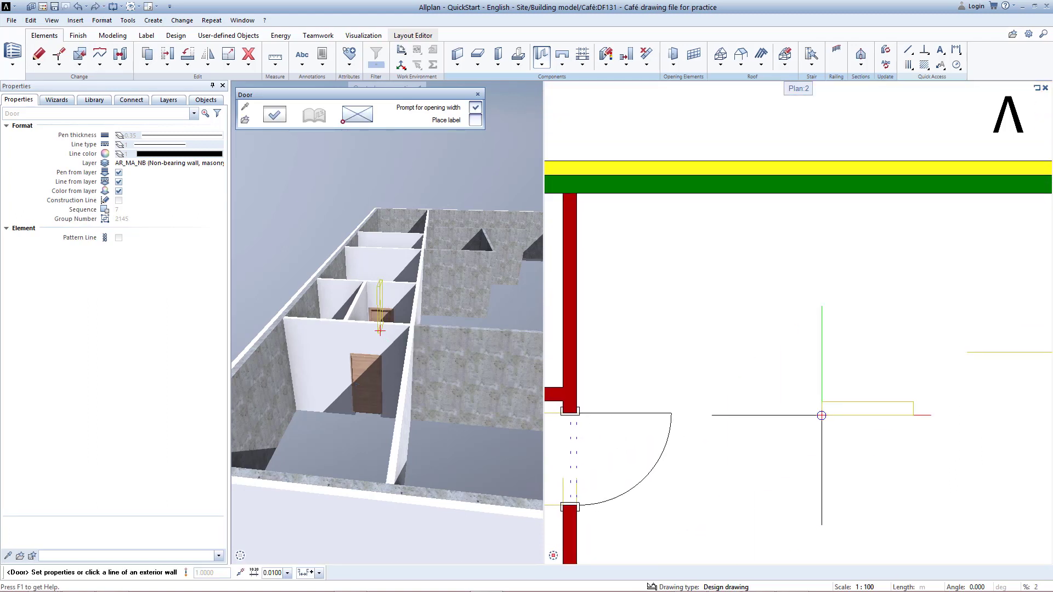
middle_click_drag(797, 400, 558, 369)
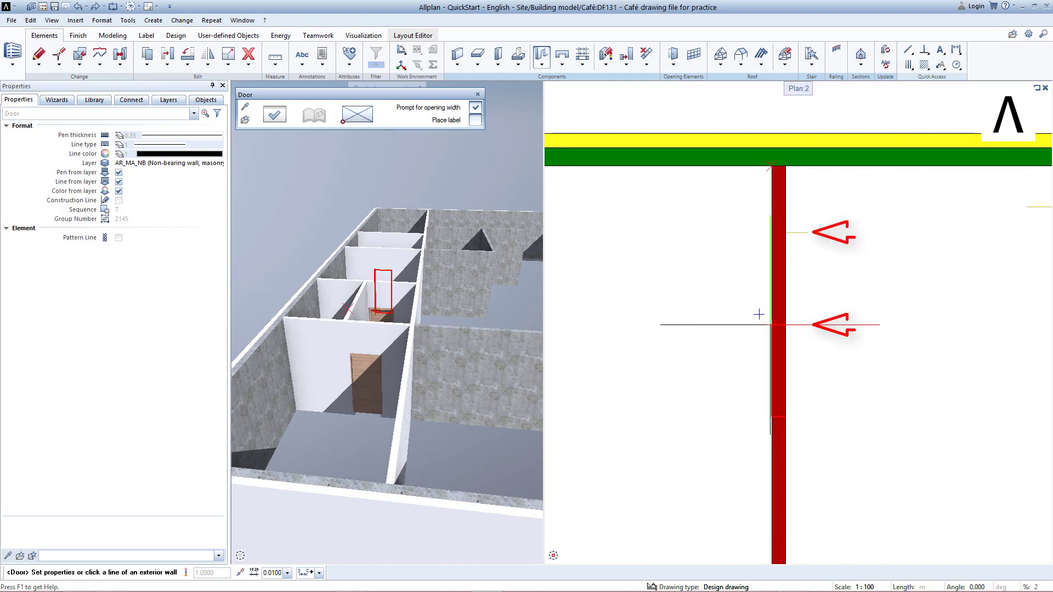
left_click(759, 220)
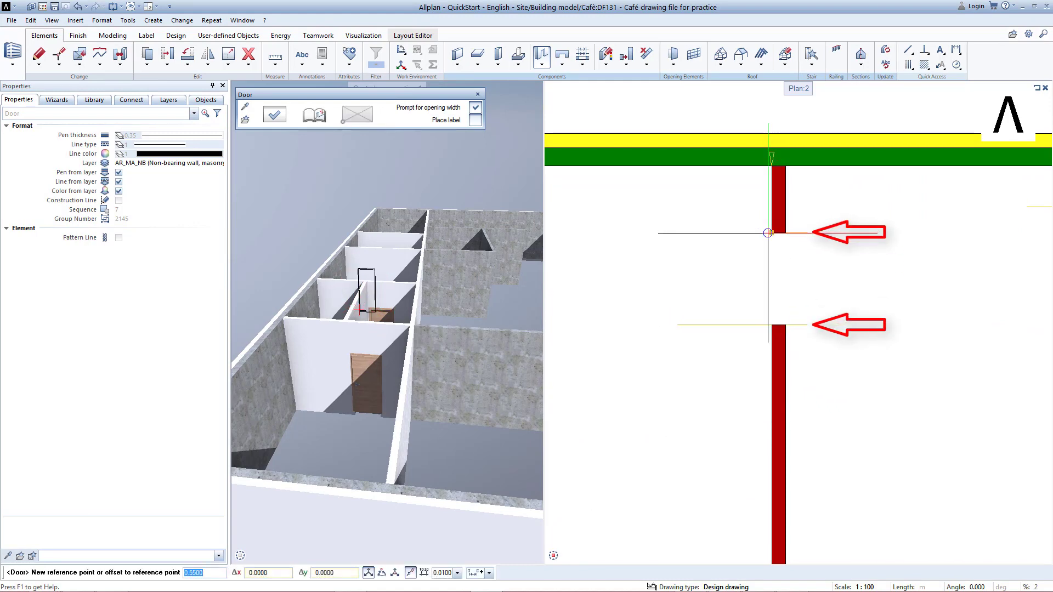
key("Return")
key("Return")
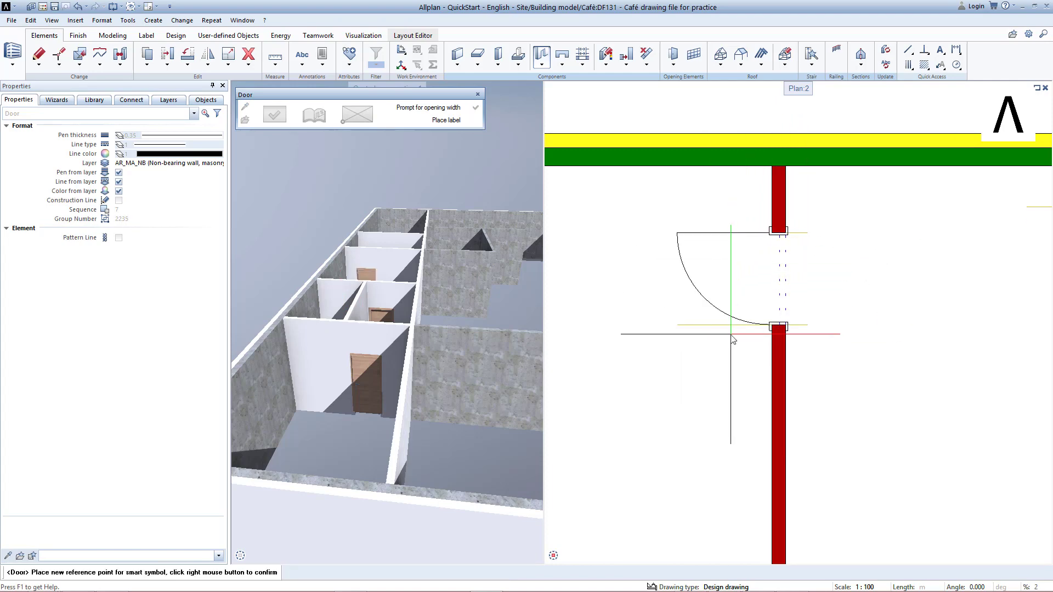
left_click(712, 226)
scroll(921, 289, "down", 2)
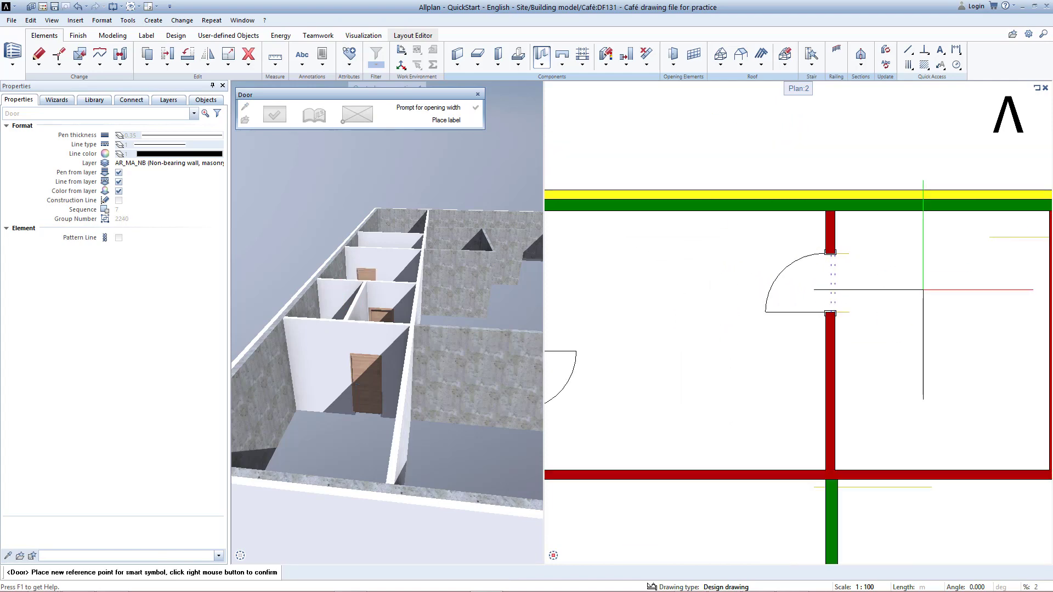
middle_click_drag(929, 304, 707, 293)
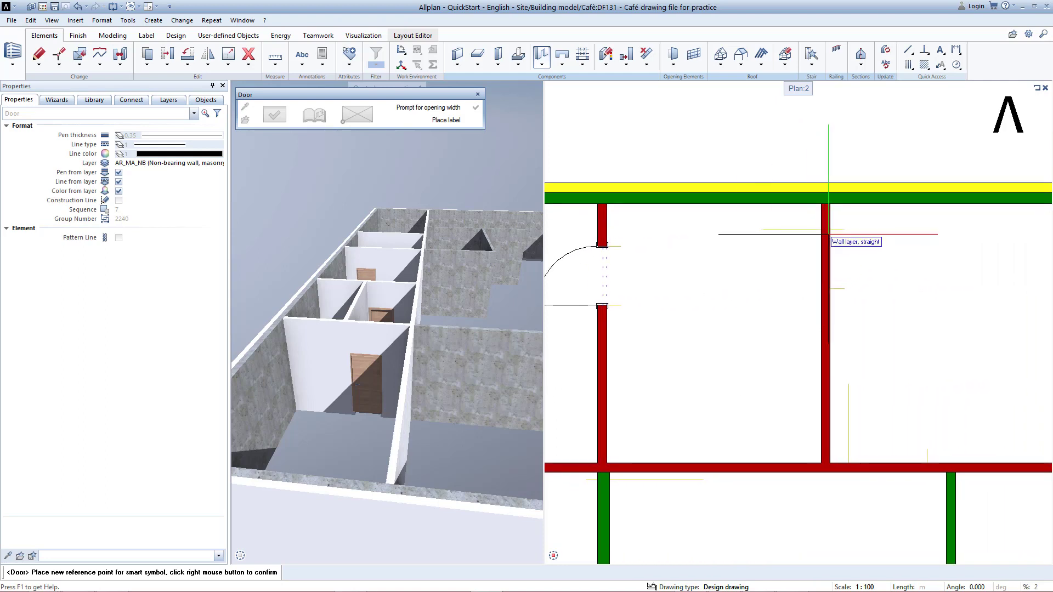
right_click(829, 234)
- Insert a door near the top of the fourth non-bearing partition between its guide marks, hinged at the upper jamb and swinging left
scroll(817, 223, "up", 2)
left_click(807, 220)
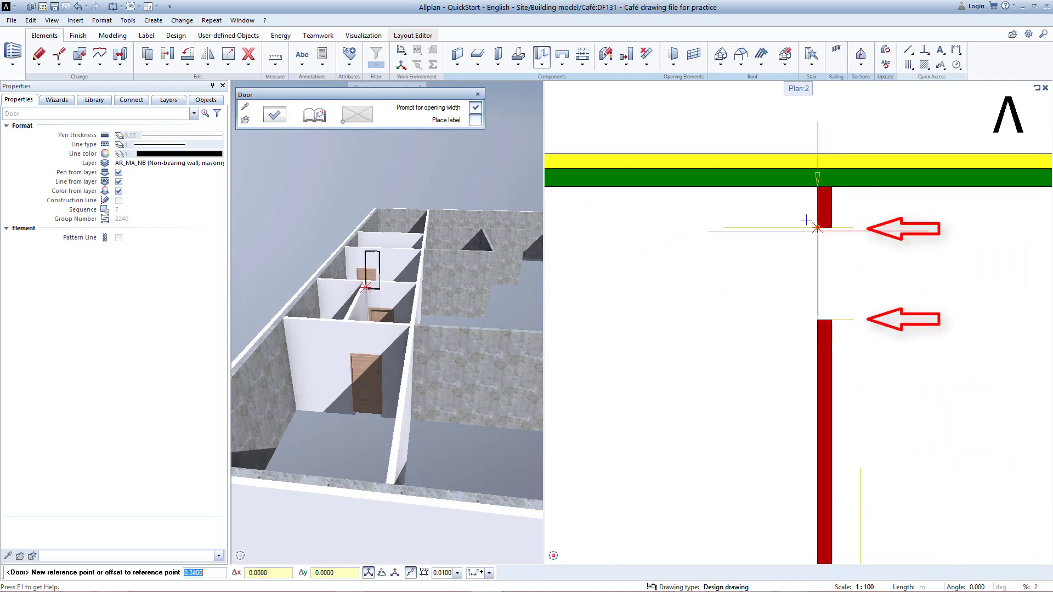
key("Return")
key("Return")
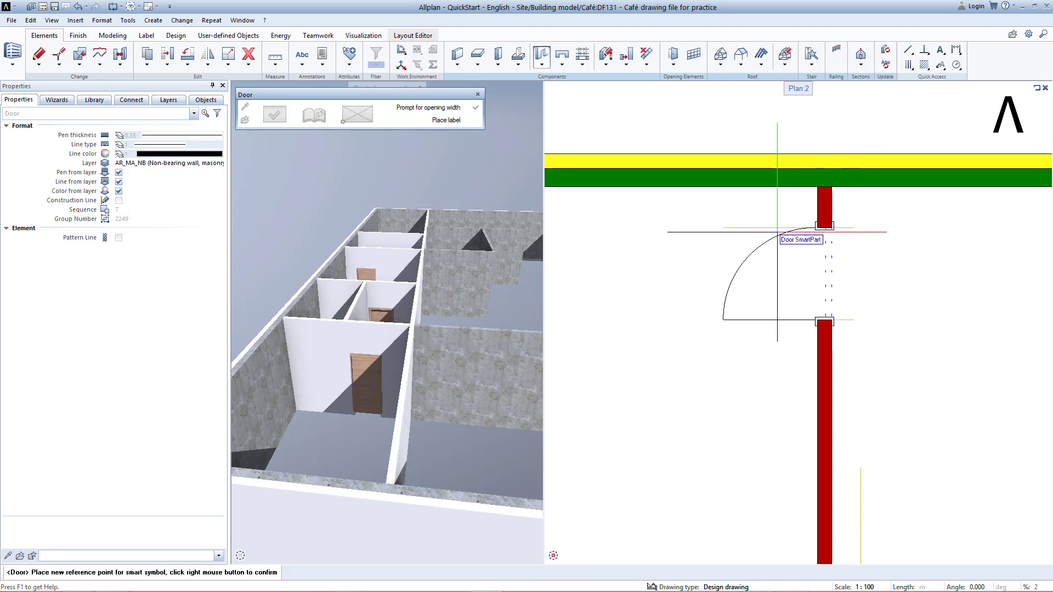
left_click(779, 226)
scroll(781, 438, "down", 3)
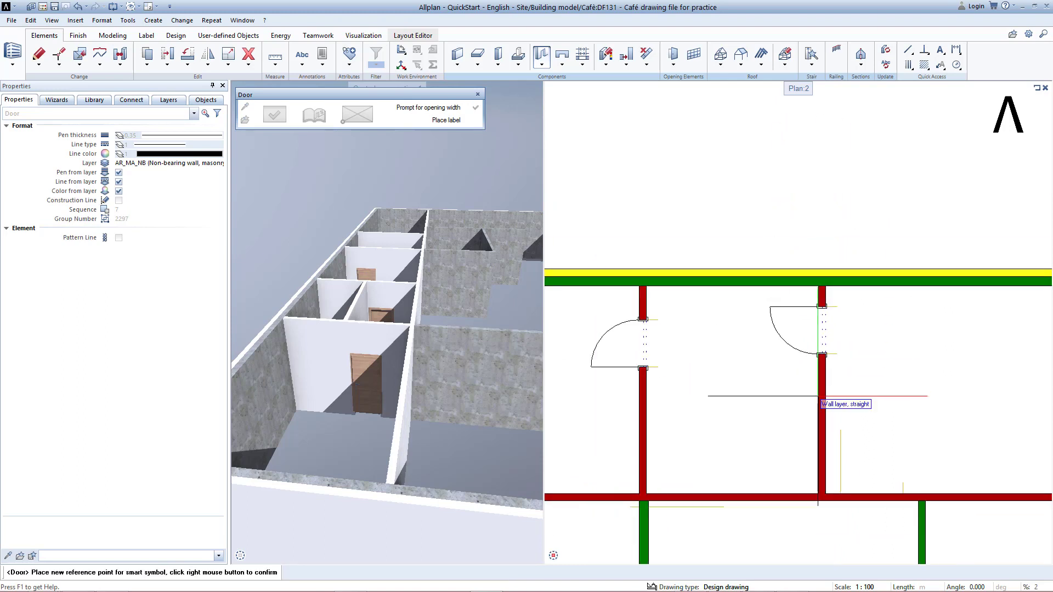
middle_click_drag(781, 439, 628, 337)
scroll(744, 385, "up", 2)
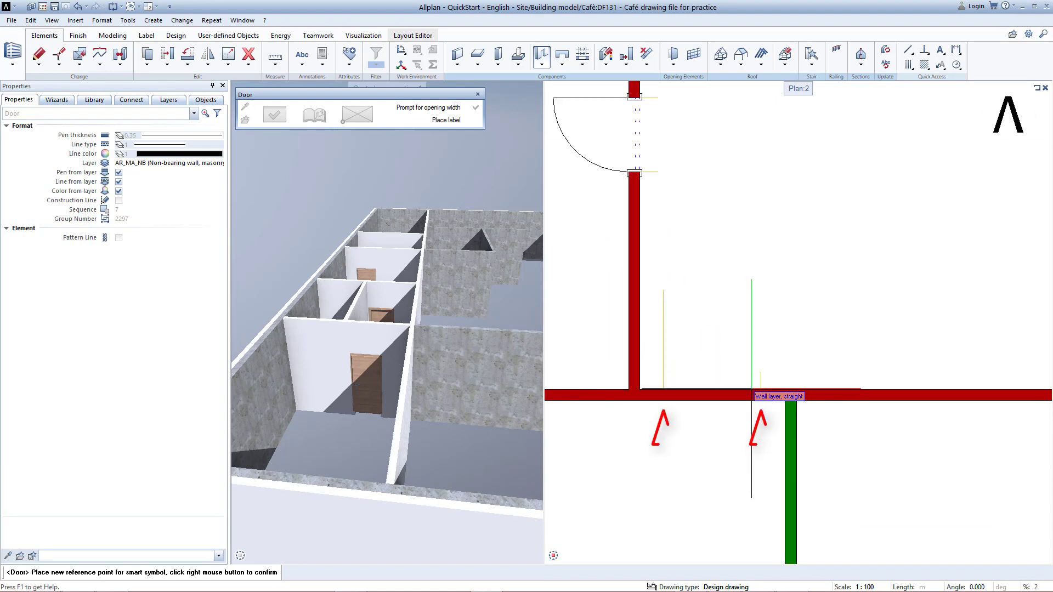
right_click(764, 395)
- Insert a door in the long horizontal interior wall between the guide marks right of the fourth partition, hinged left and swinging upward
left_click(762, 390)
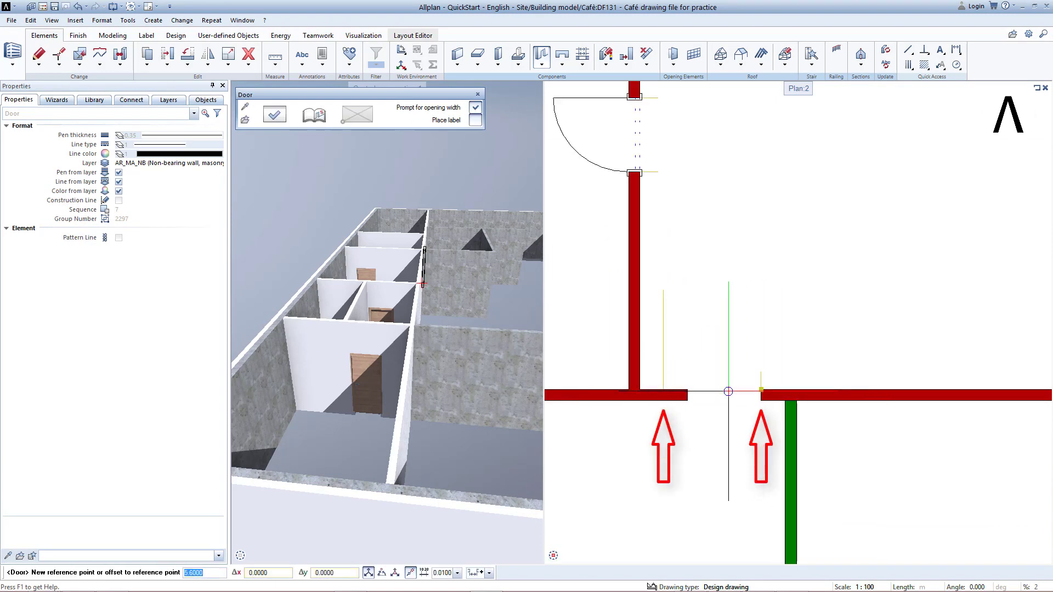
key("Return")
left_click(663, 390)
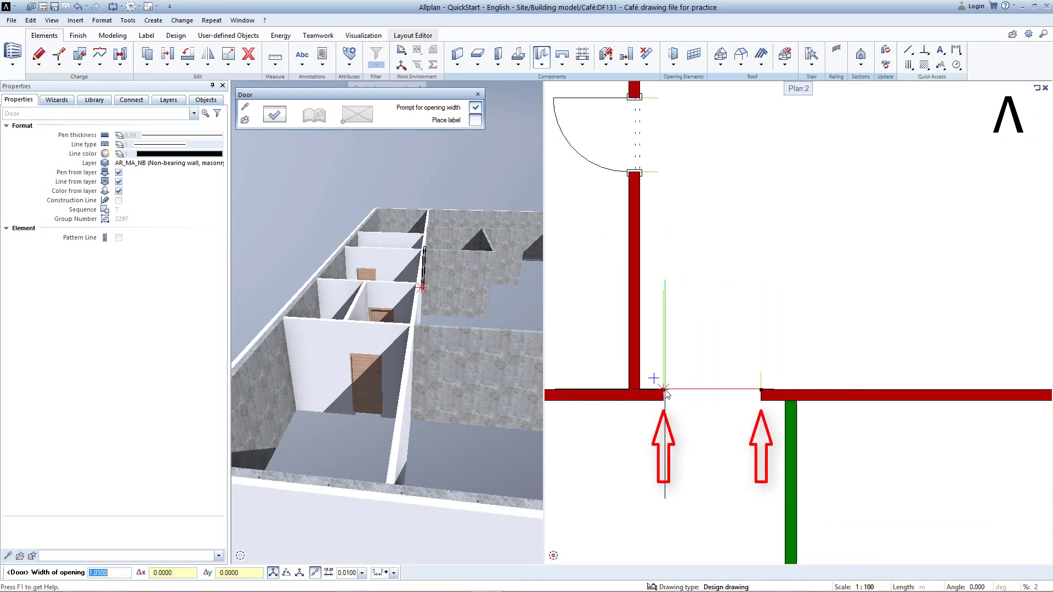
key("Return")
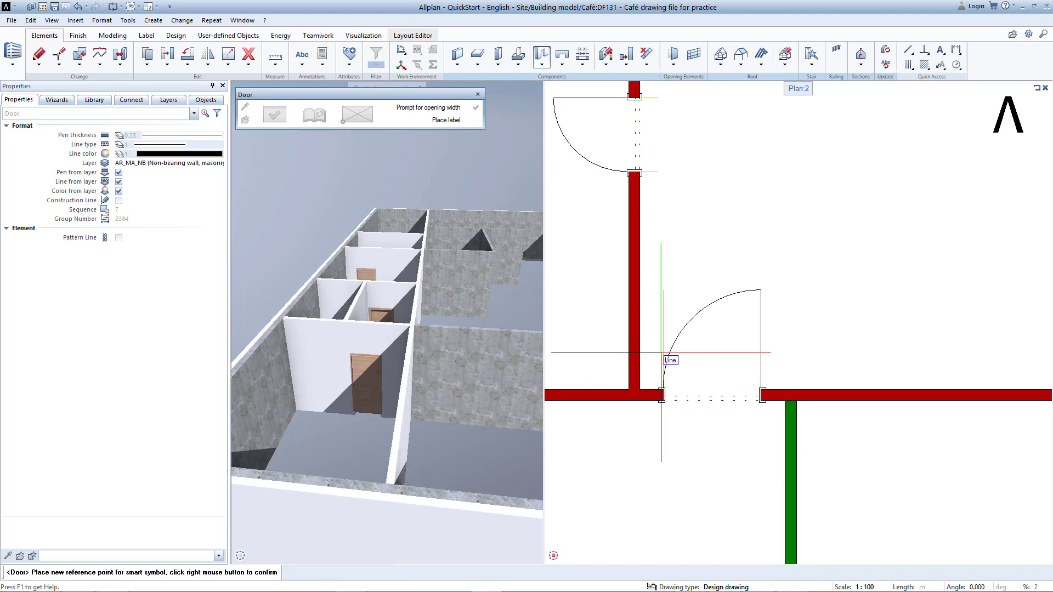
left_click(760, 374)
scroll(688, 447, "down", 4)
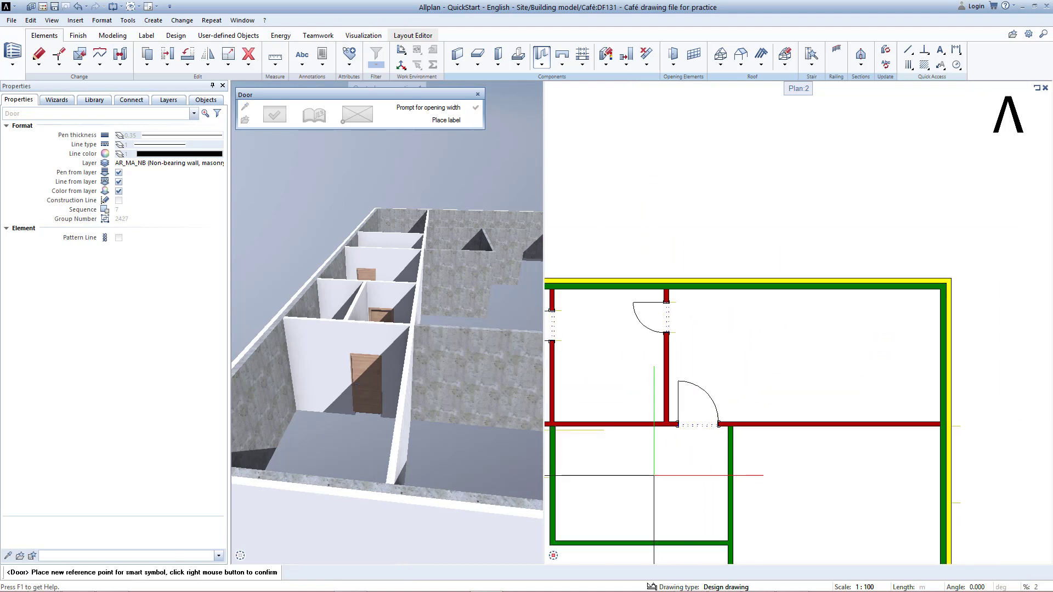
right_click(661, 483)
- Insert a door in the vertical concrete wall just below the long interior wall, spanning its two guide marks
middle_click_drag(665, 488, 792, 406)
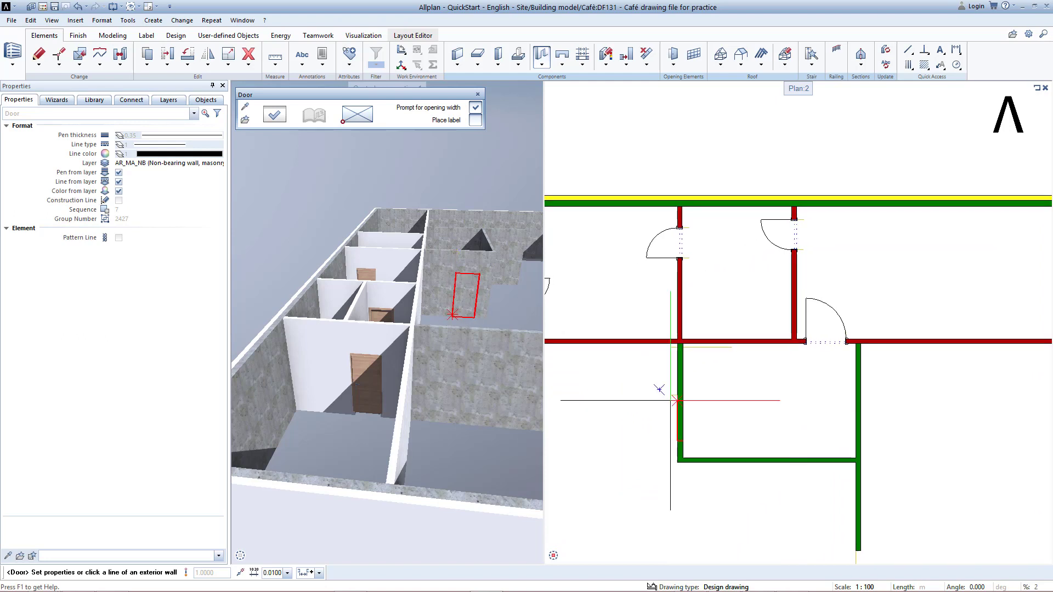
scroll(660, 389, "up", 3)
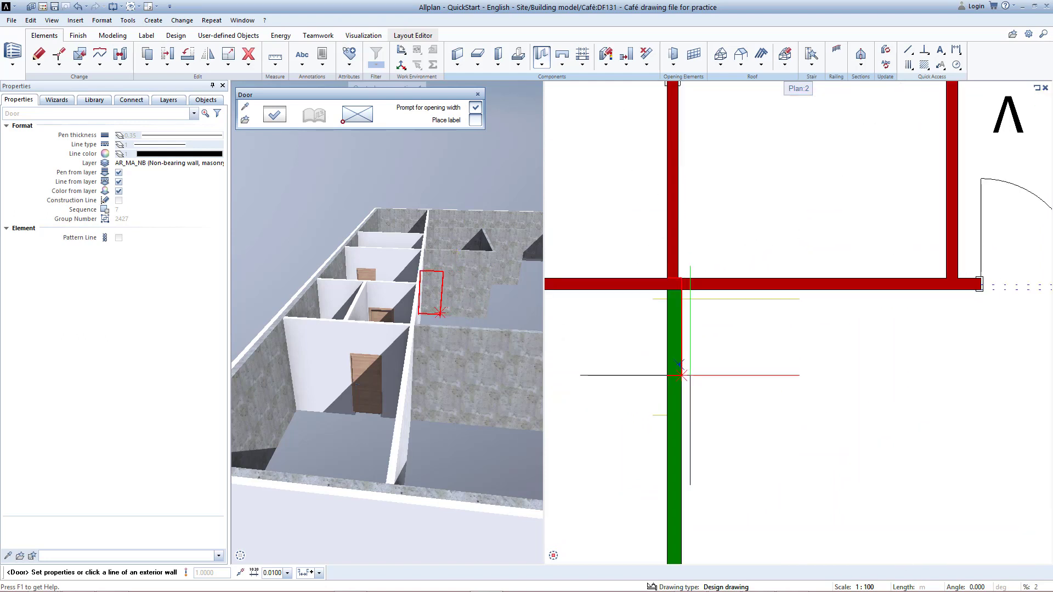
left_click(670, 405)
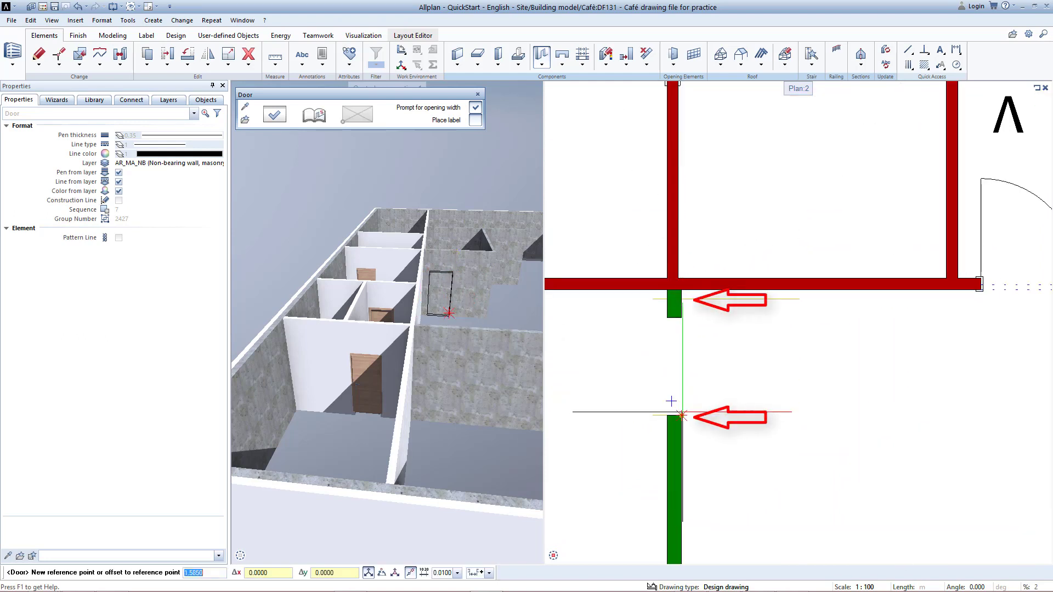
left_click(684, 300)
key("Return")
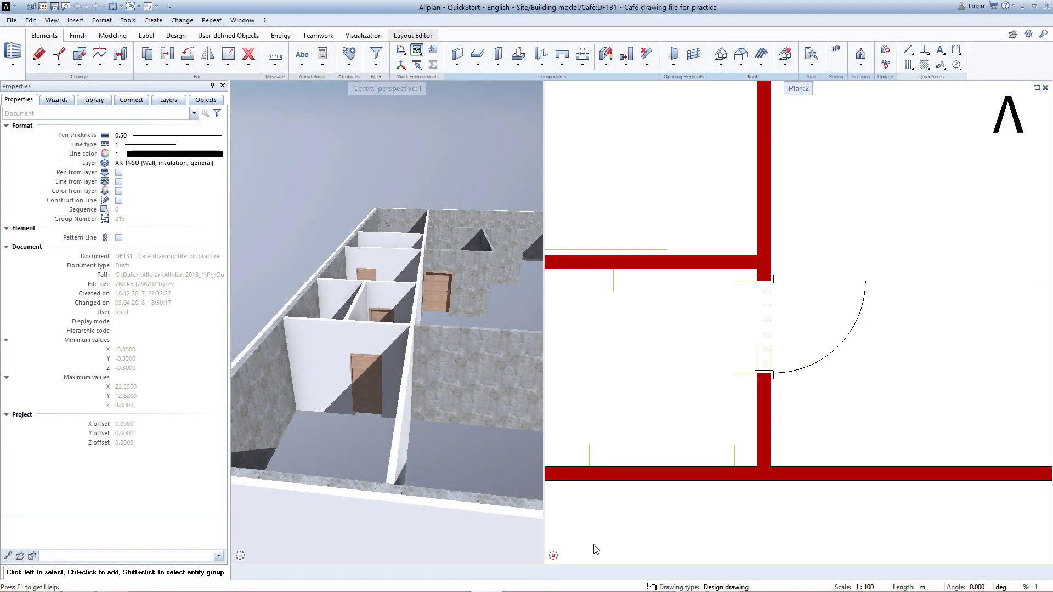
- Insert a Floor-to-ceiling window in the left exterior wall between the two guide marks just below the long horizontal interior wall
left_click(567, 557)
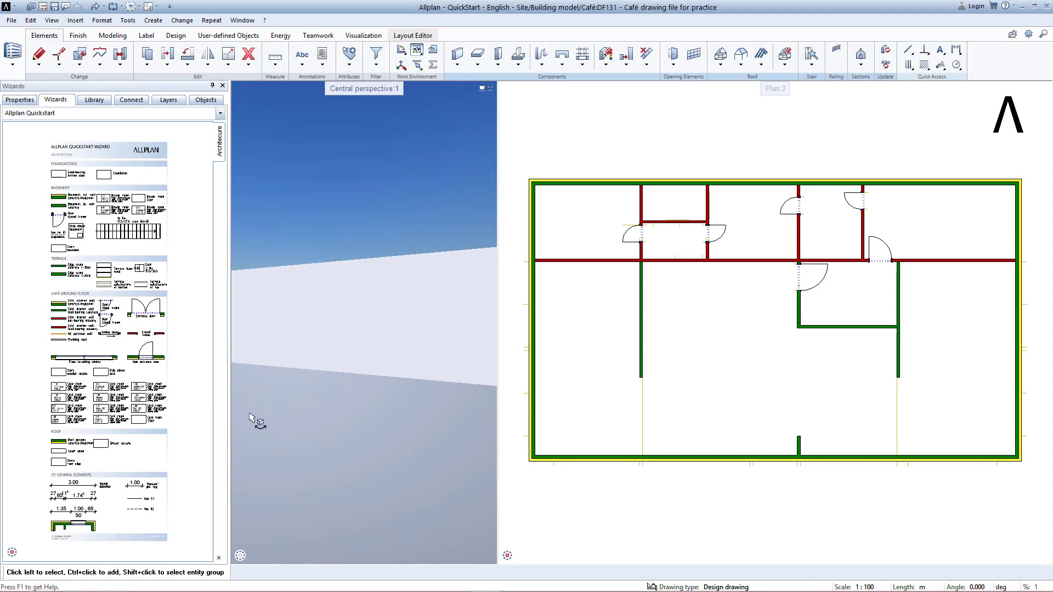
scroll(55, 359, "up", 5)
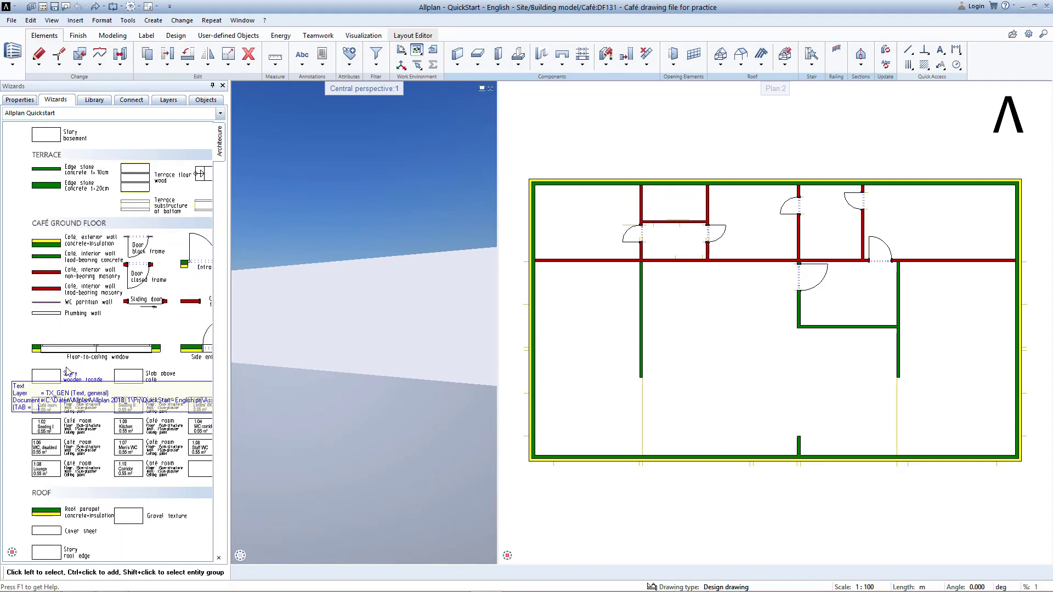
double_click(55, 357)
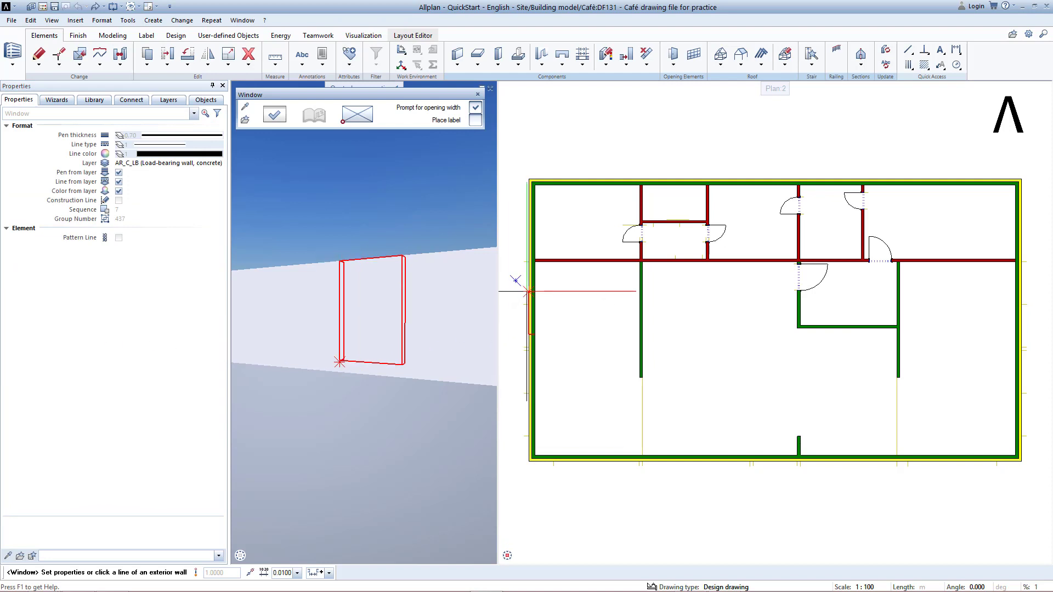
scroll(529, 271, "up", 5)
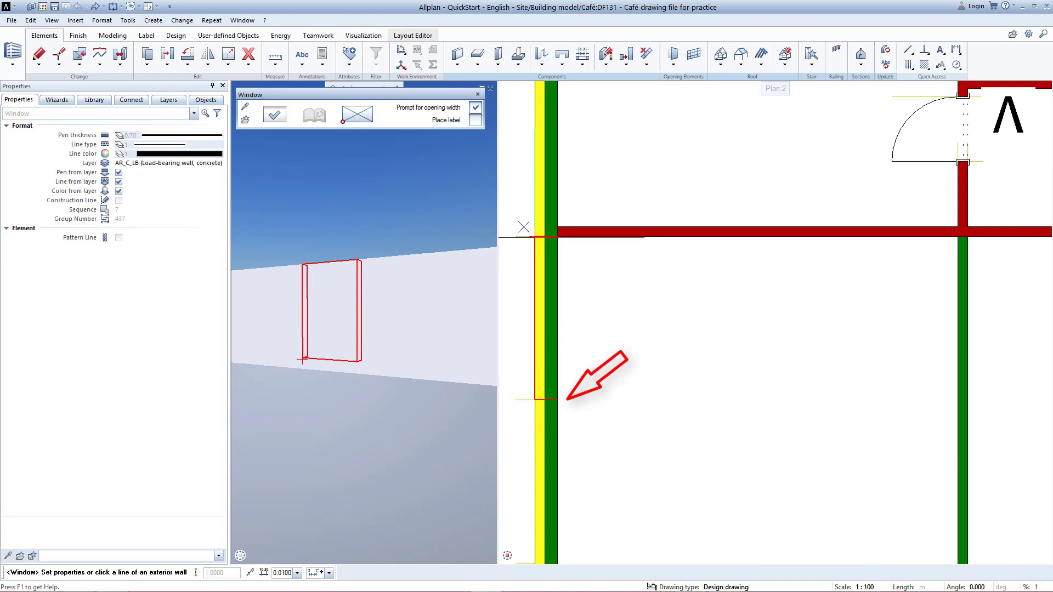
left_click(524, 227)
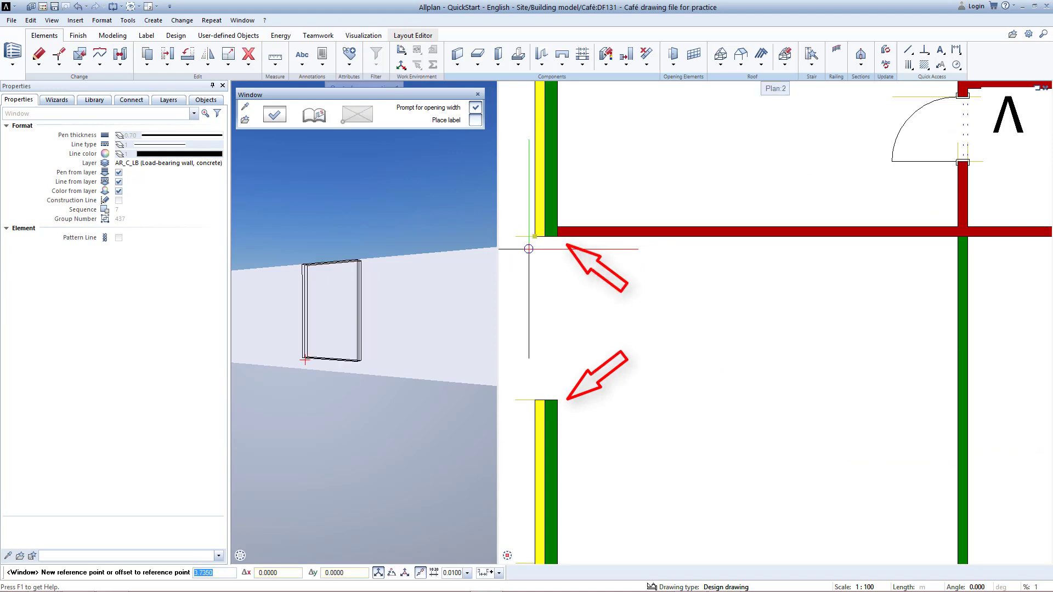
left_click(534, 237)
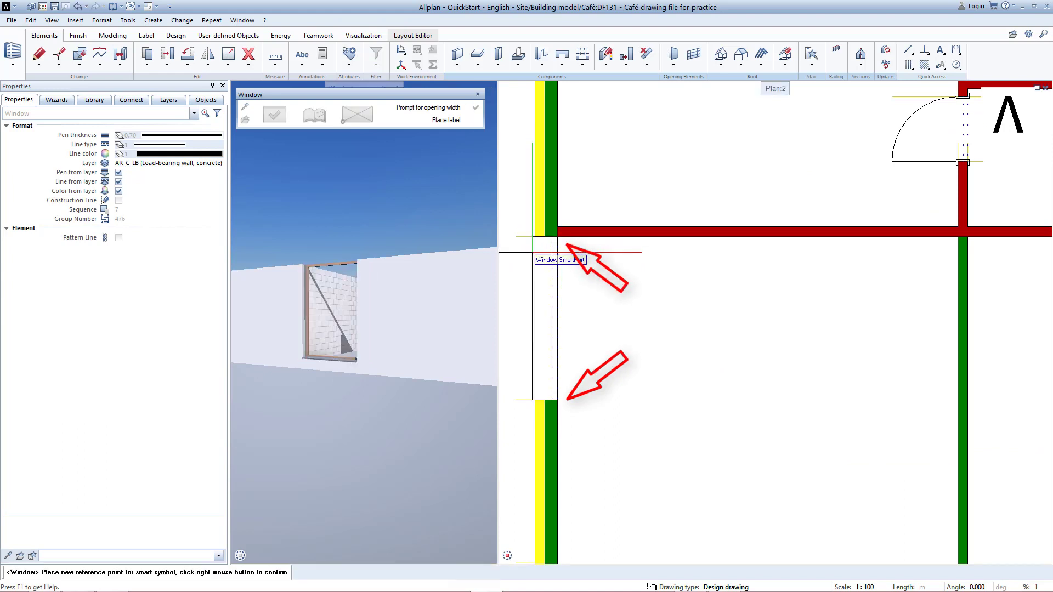
- Switch the window's reference point to its lower right corner and insert a second window in the left exterior wall directly below the first
scroll(534, 291, "down", 3)
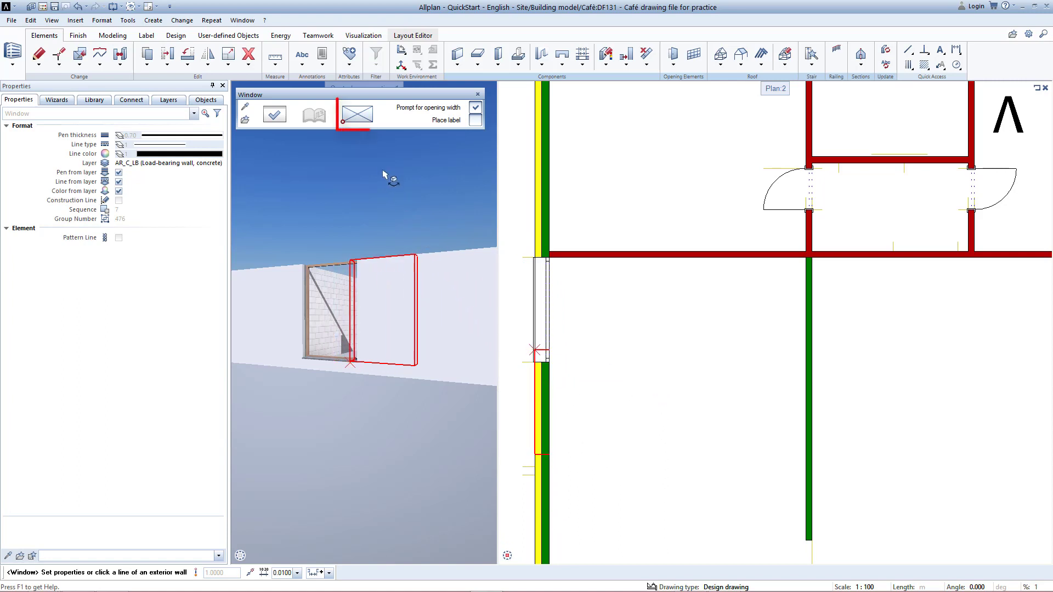
left_click(372, 123)
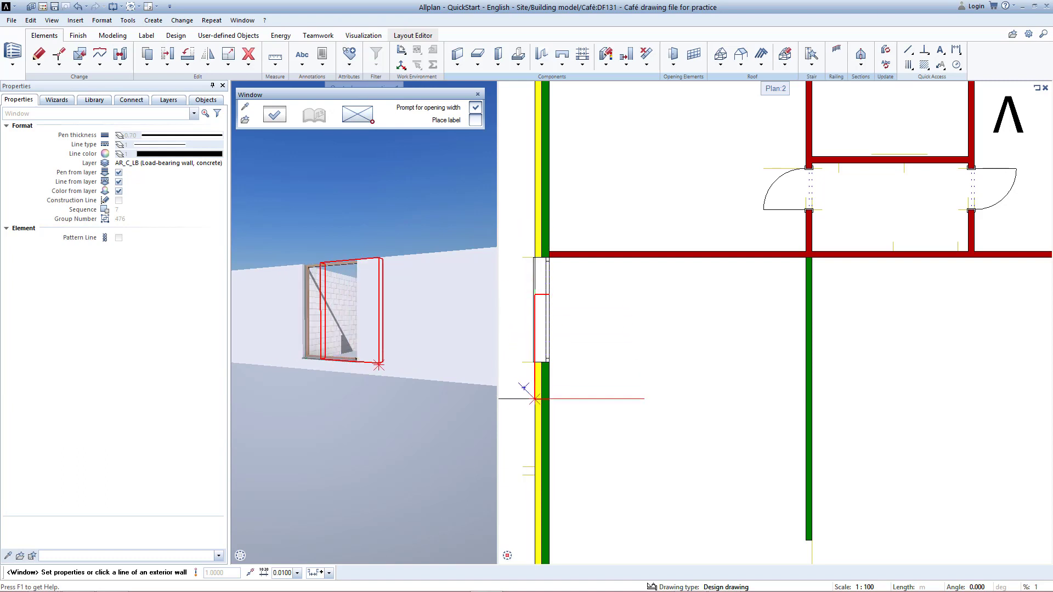
left_click(526, 456)
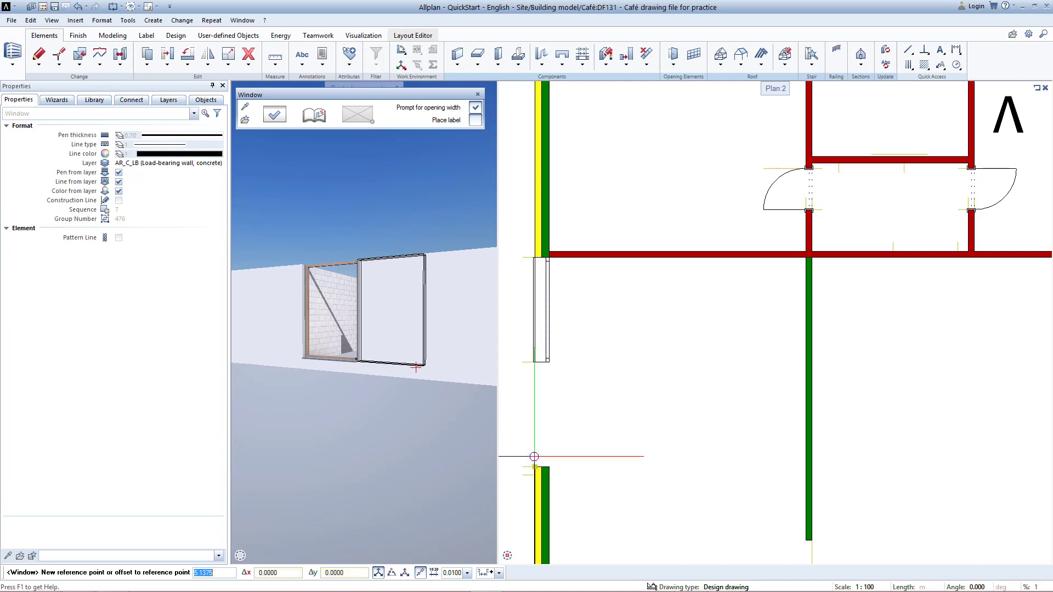
left_click(534, 456)
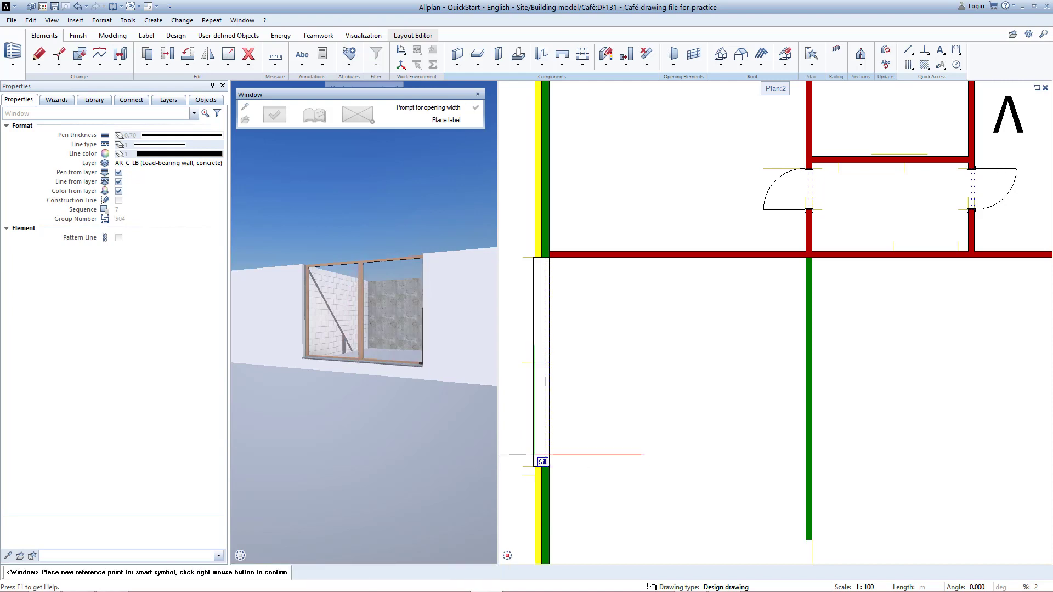
- Insert a third window at the lower end of the left exterior wall, running upward from the lowest guide mark
scroll(558, 454, "down", 3)
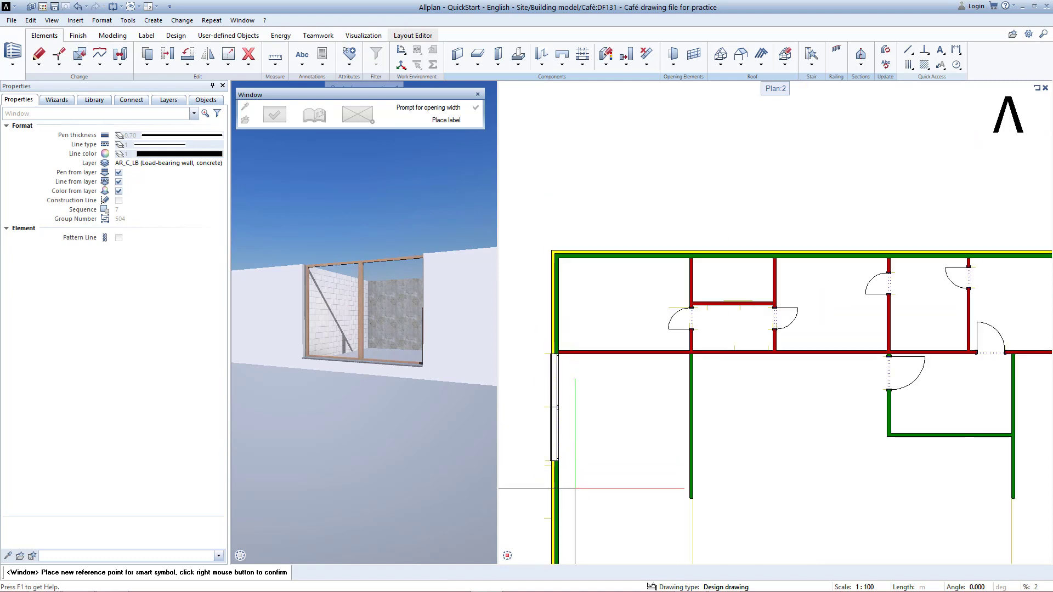
scroll(554, 447, "up", 2)
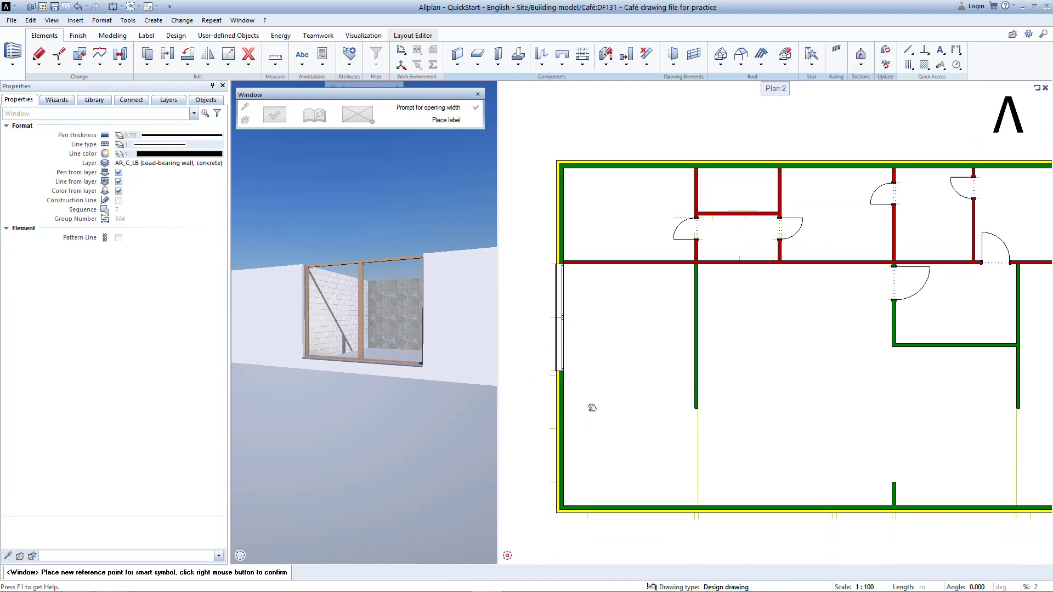
scroll(547, 436, "up", 1)
right_click(547, 436)
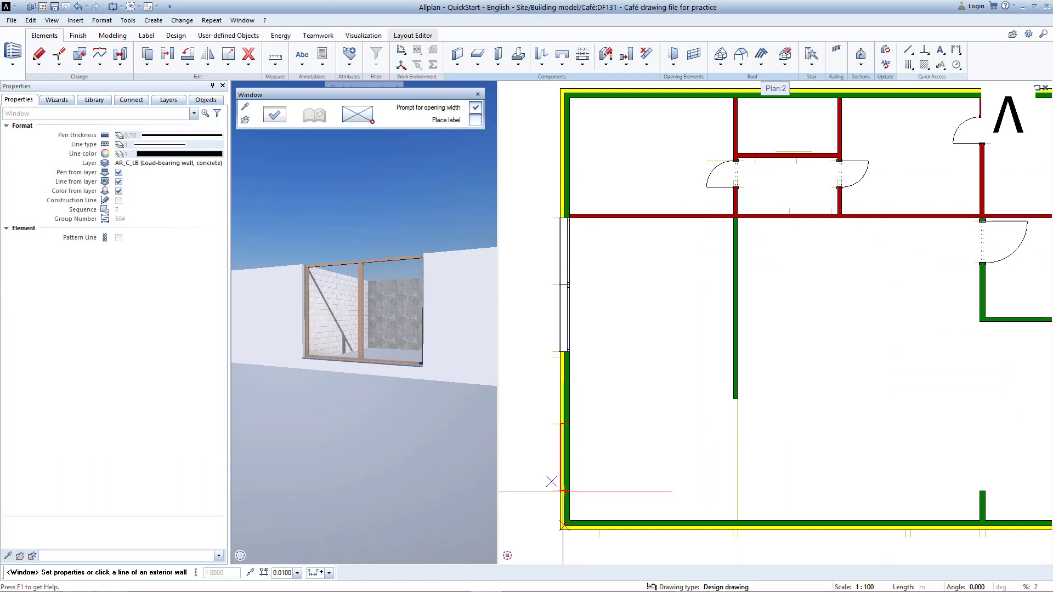
left_click(561, 492)
key("Return")
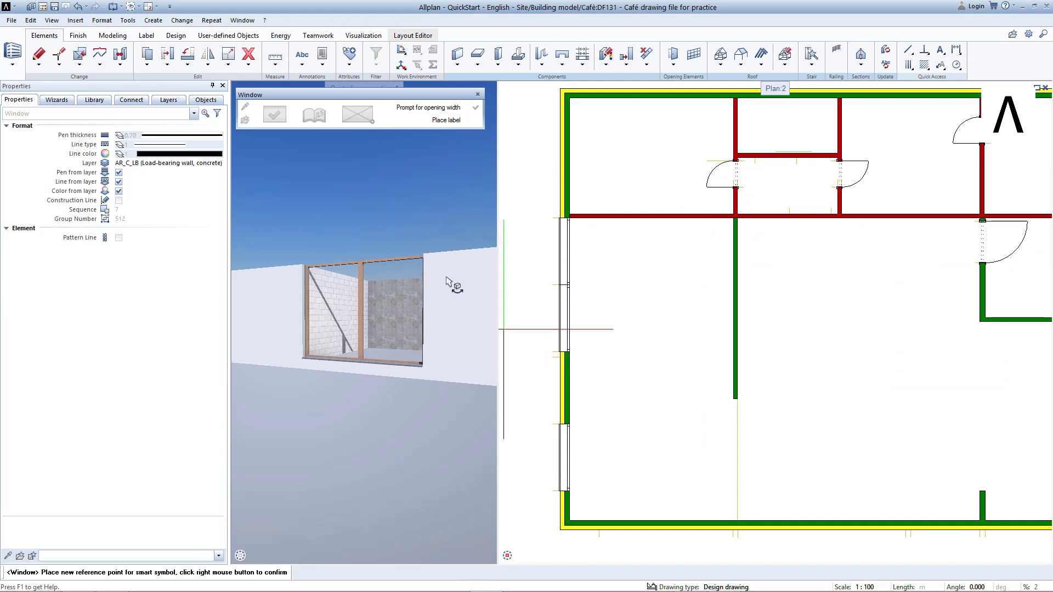
key("Escape")
- Switch the window's reference point back to its lower left corner and fill the guide-marked stretch above the lowest left-wall window with a fourth window
left_click(343, 123)
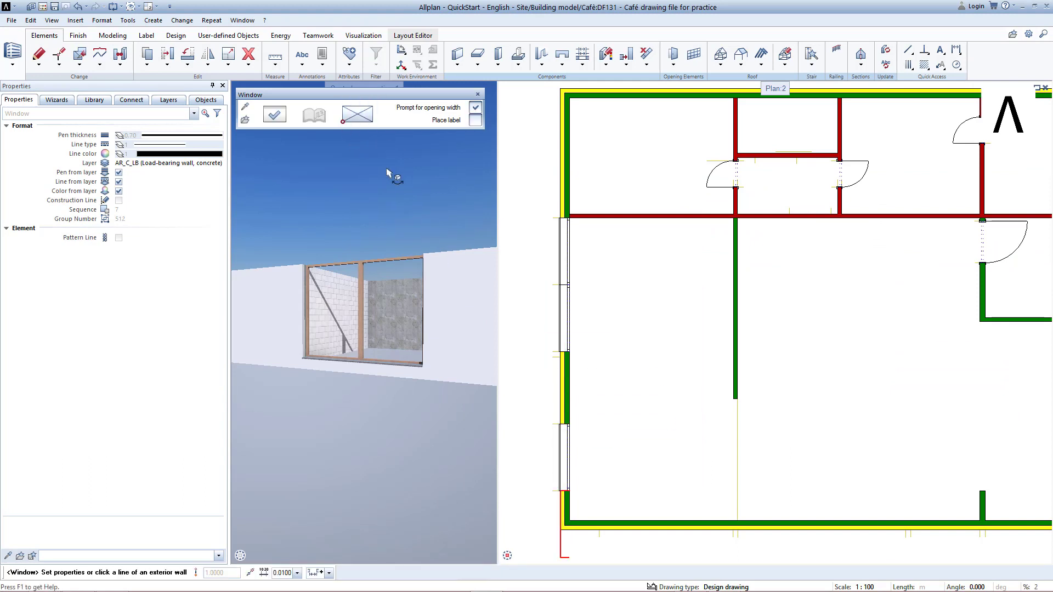
left_click(551, 351)
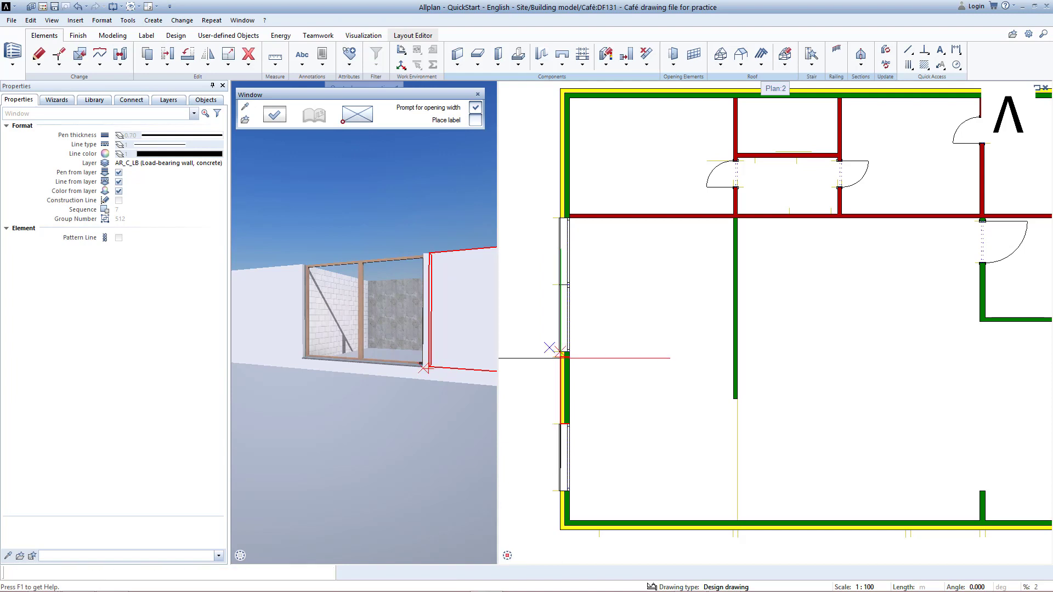
key("Return")
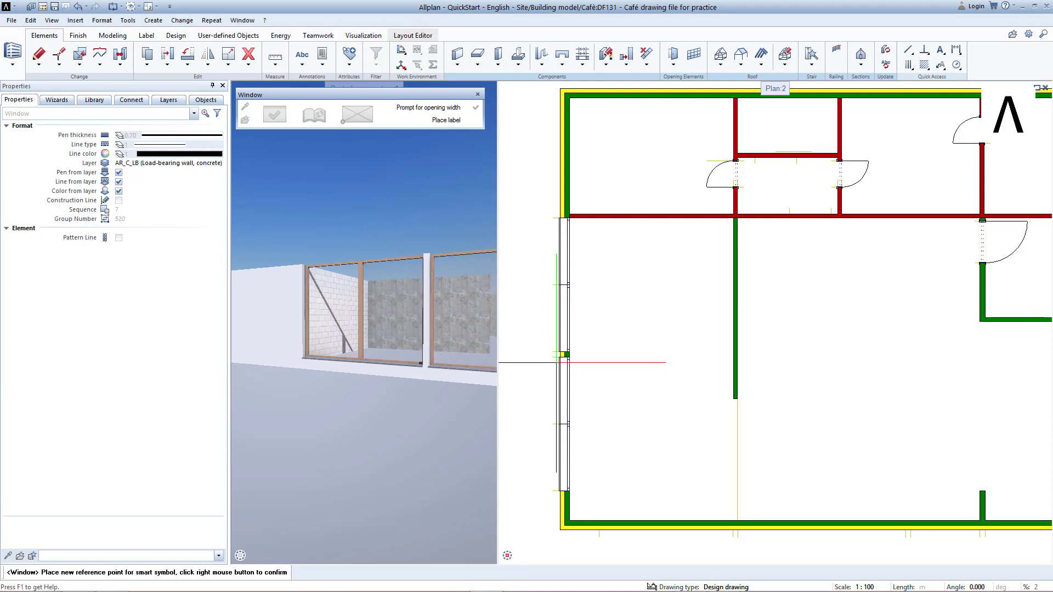
key("Escape")
- Insert a window near the left end of the lower exterior wall, spanning its first two guide marks
scroll(623, 461, "down", 2)
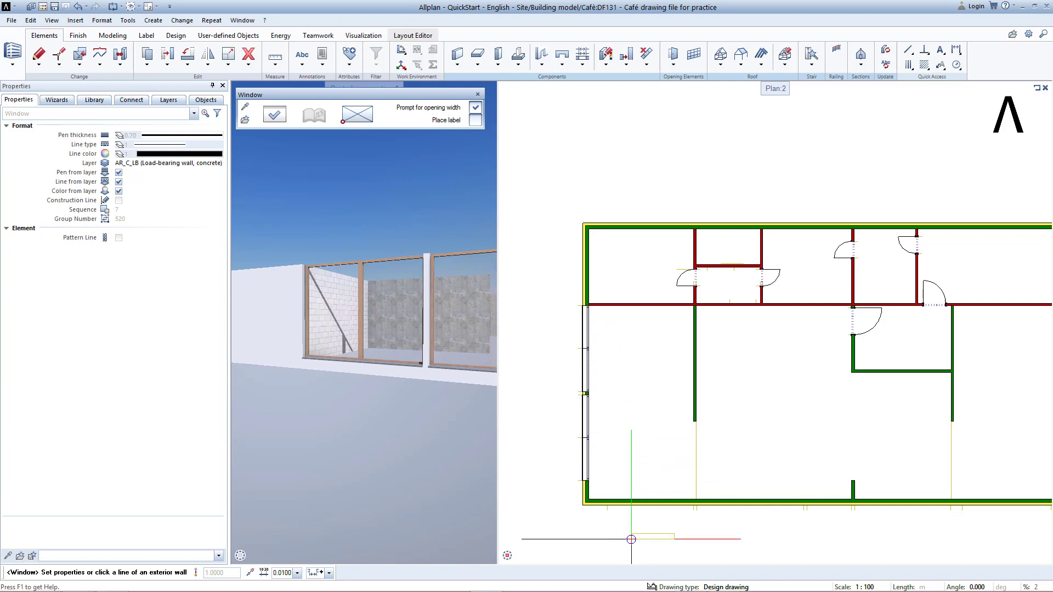
middle_click_drag(638, 537, 621, 455)
scroll(599, 440, "up", 1)
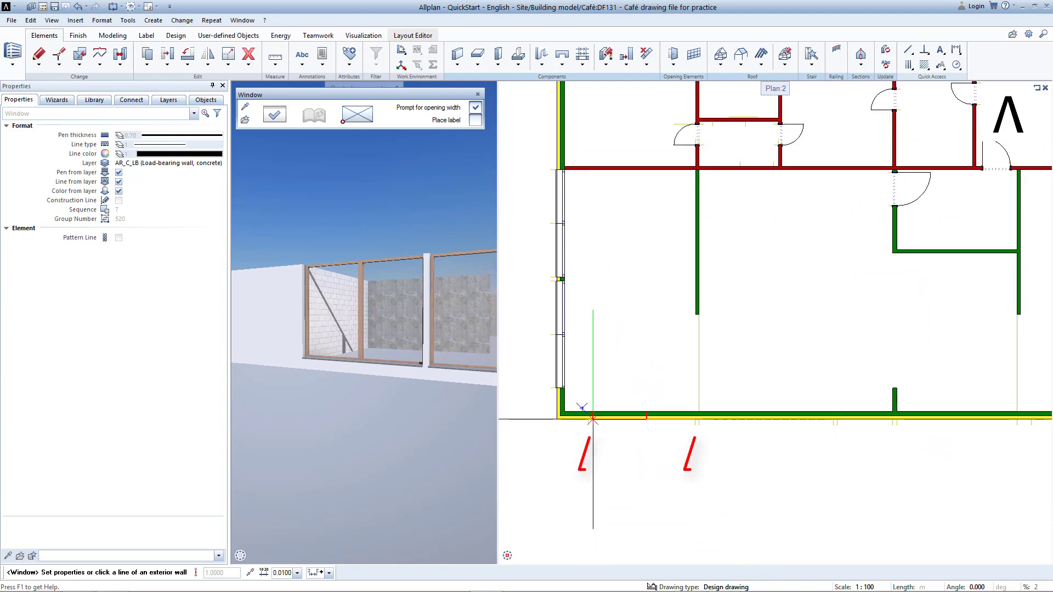
left_click(589, 419)
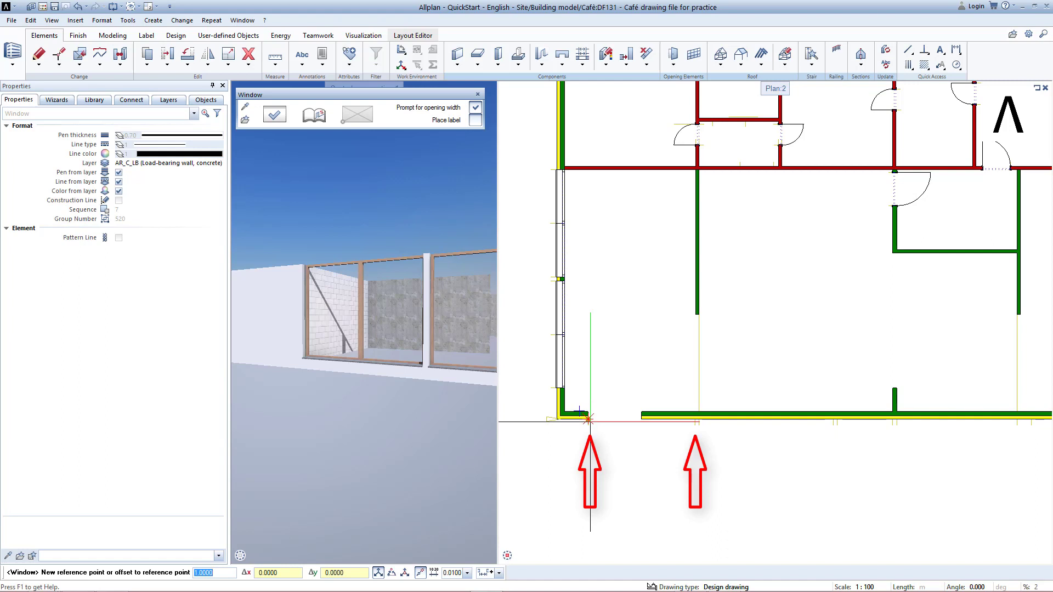
left_click(589, 420)
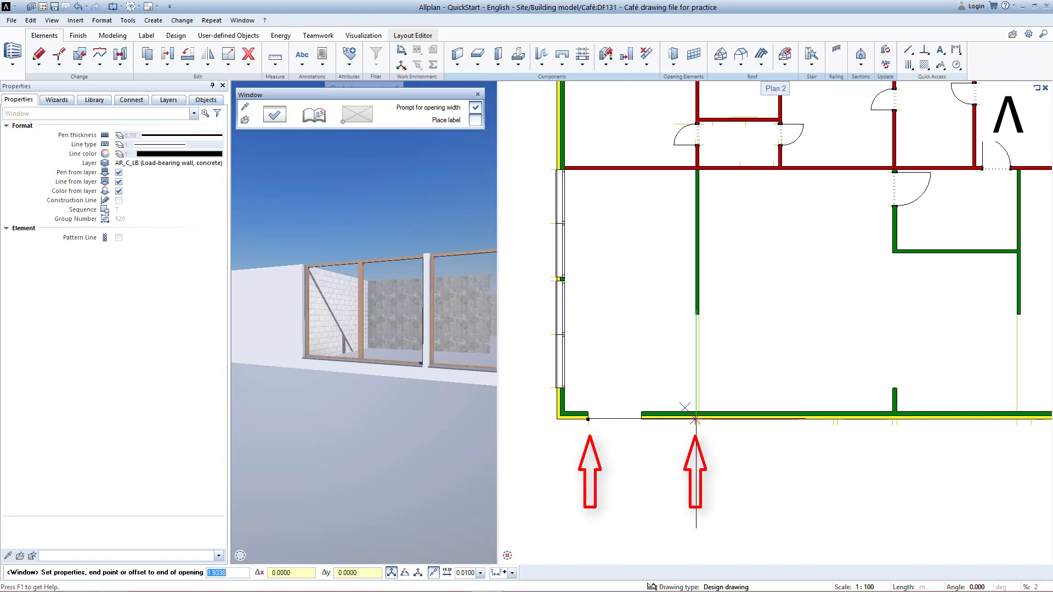
left_click(695, 420)
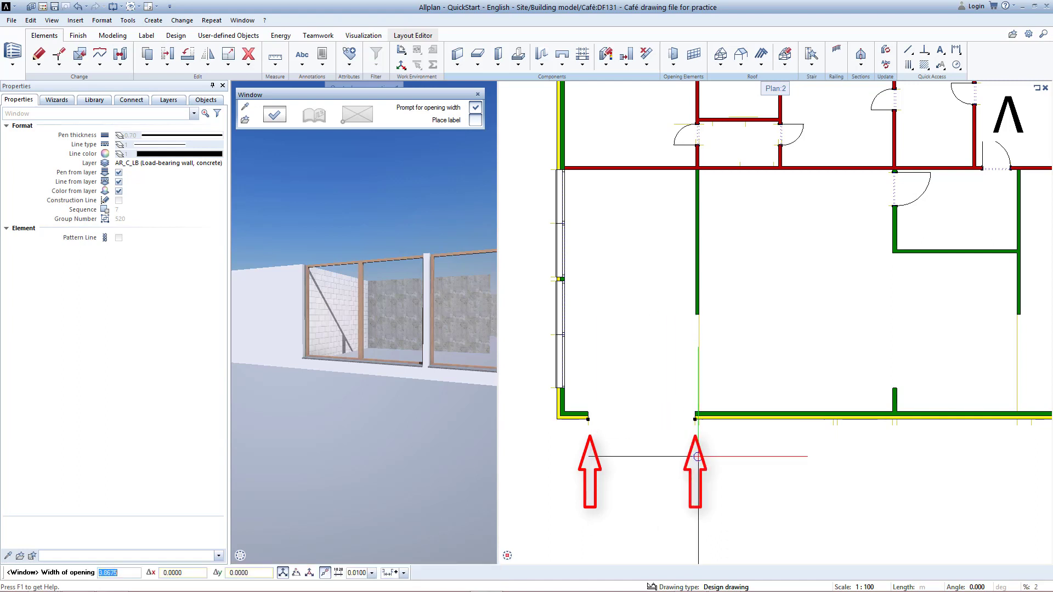
key("Return")
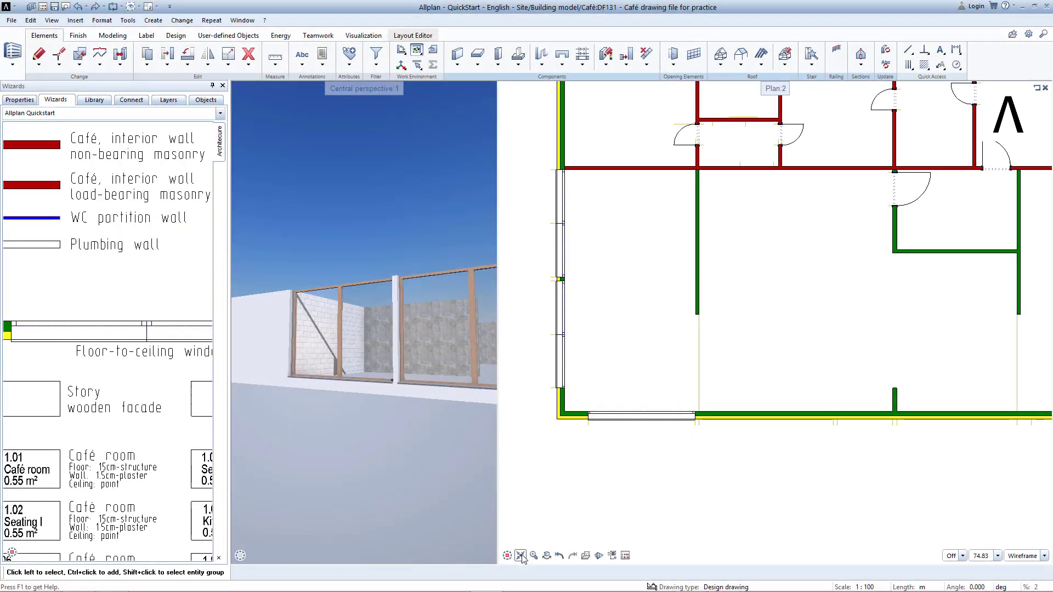
- Insert another Floor-to-ceiling window in the lower exterior wall, from just right of the narrow pier to the next guide mark
left_click(521, 557)
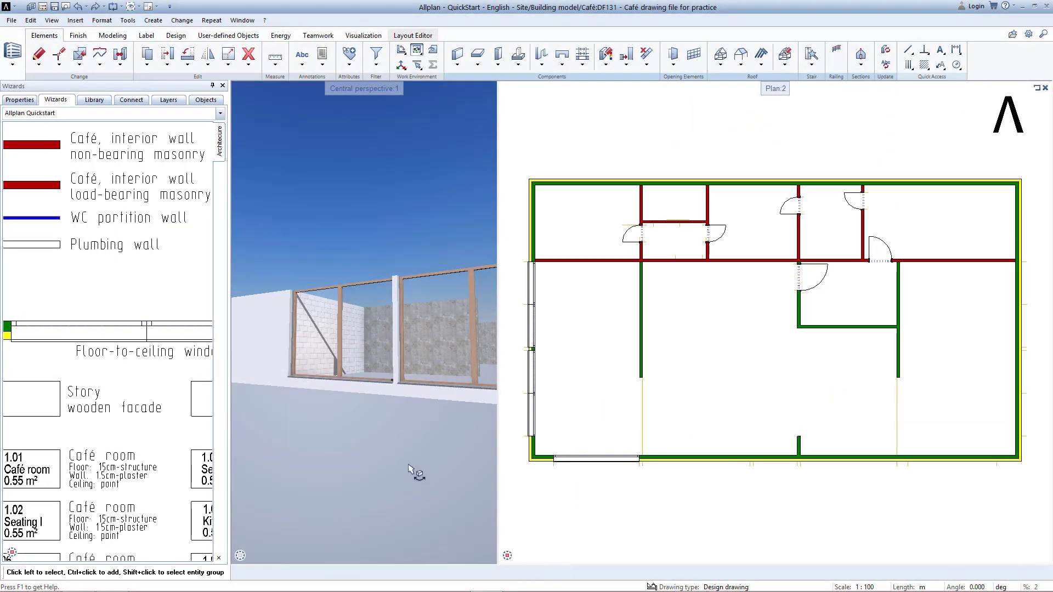
left_click_drag(409, 469, 497, 419)
scroll(455, 410, "down", 2)
middle_click_drag(455, 411, 422, 407)
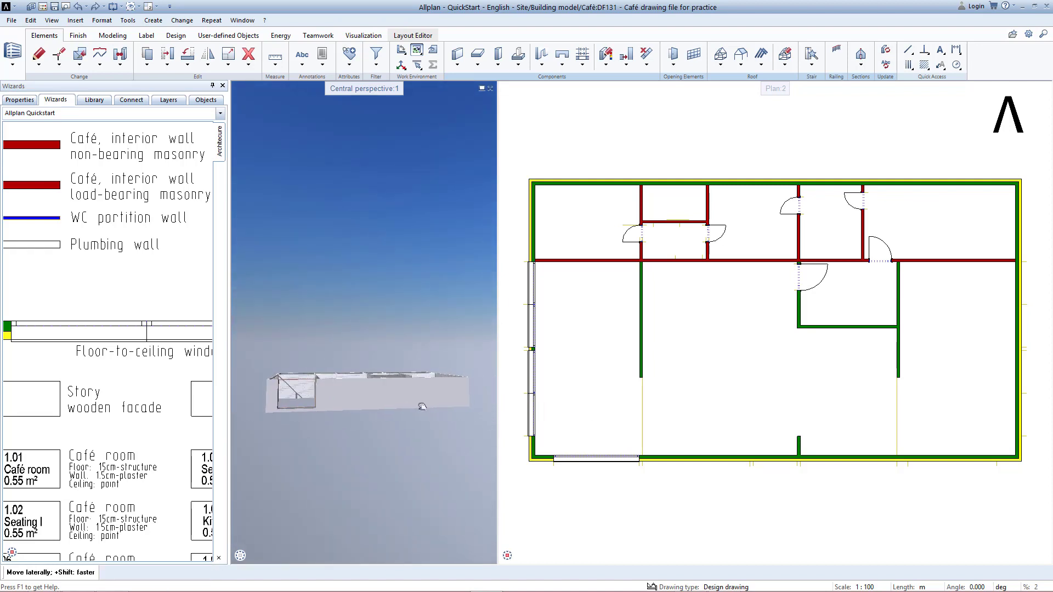
left_click(142, 337)
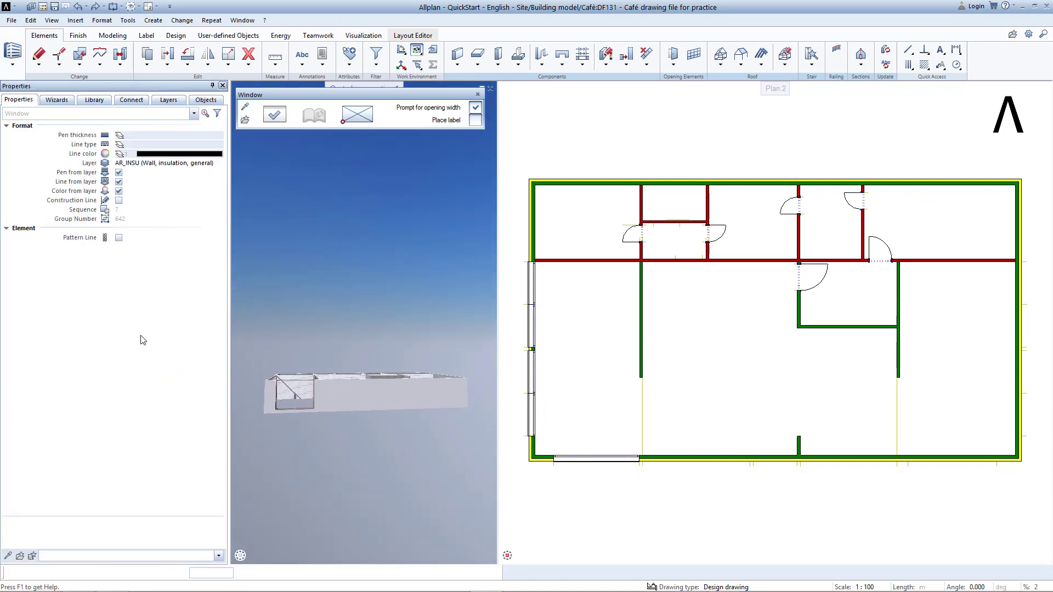
scroll(638, 461, "up", 4)
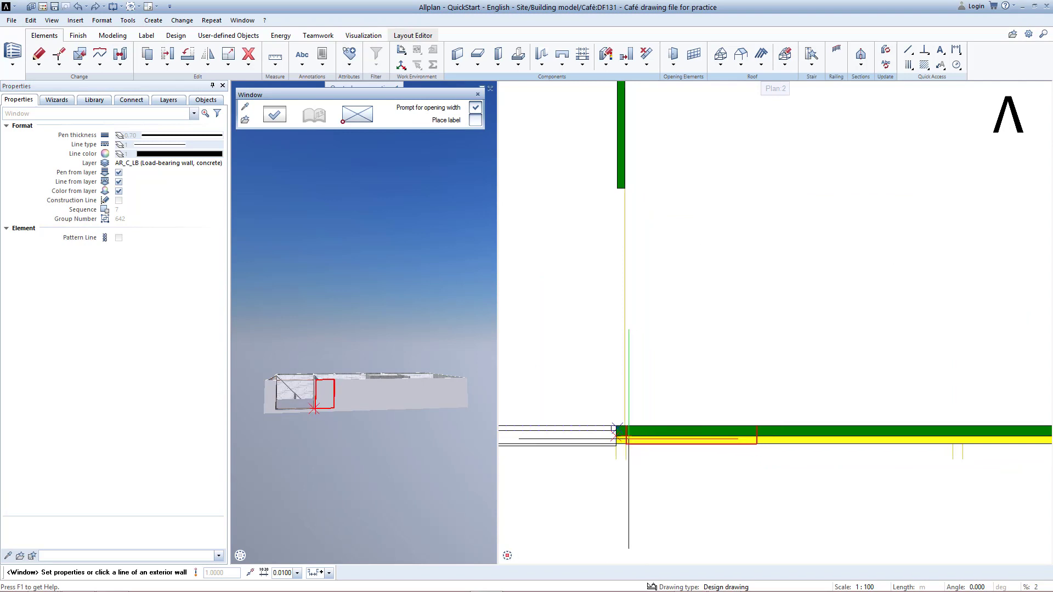
left_click(627, 444)
key("Return")
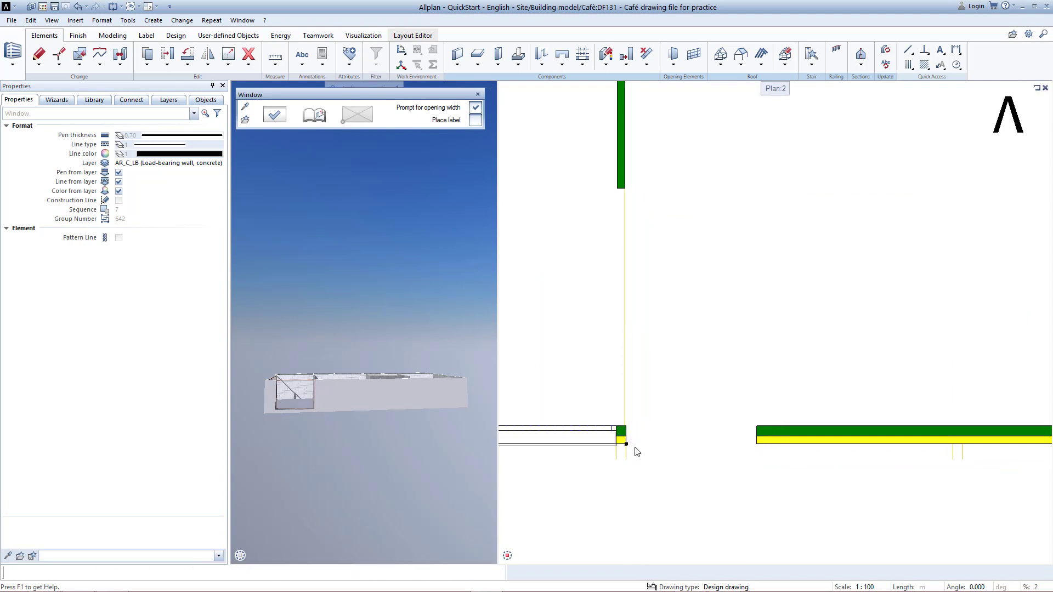
left_click(955, 446)
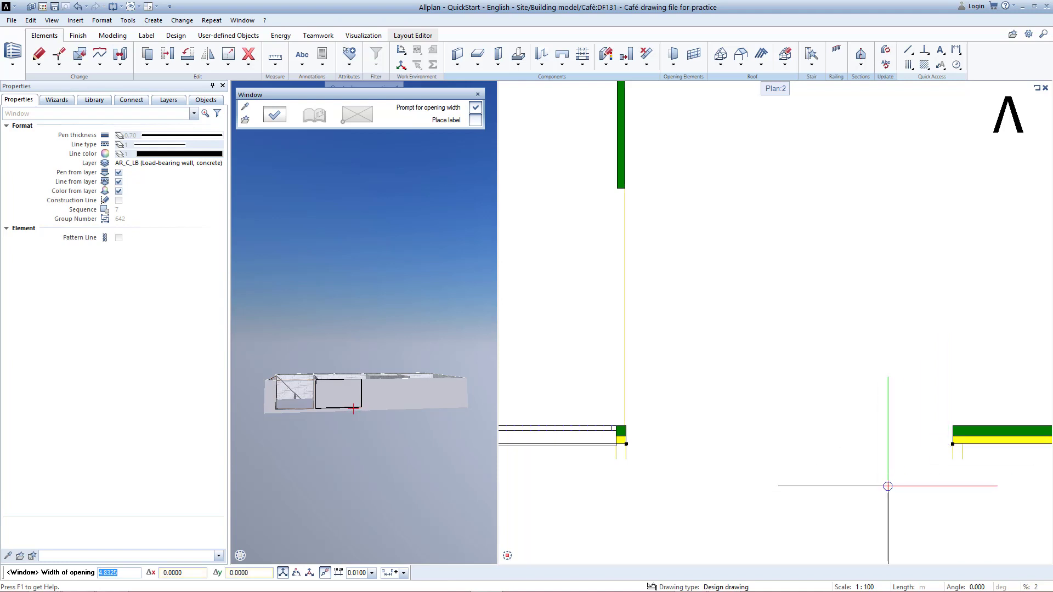
key("Return")
- Insert a window in the lower exterior wall from the short concrete wall stub to the guide mark below the right-hand concrete wall
scroll(939, 482, "down", 1)
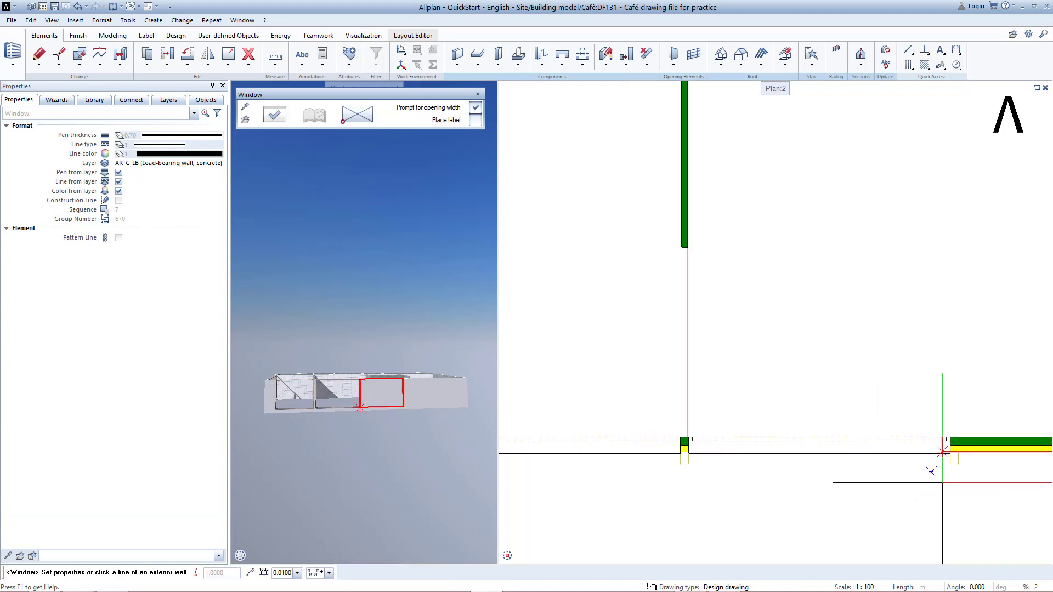
middle_click_drag(936, 487, 552, 449)
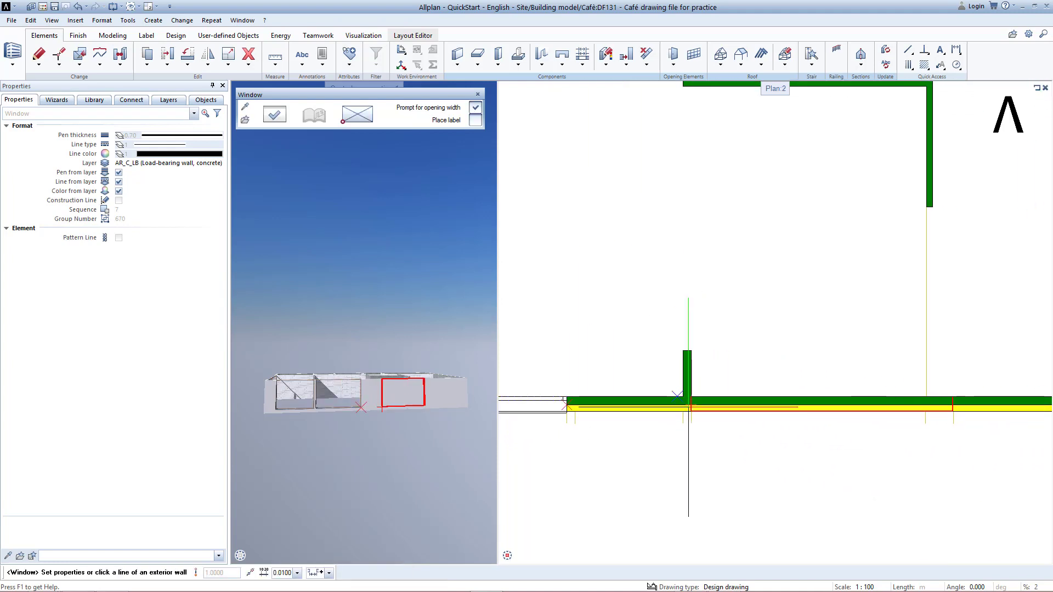
left_click(707, 397)
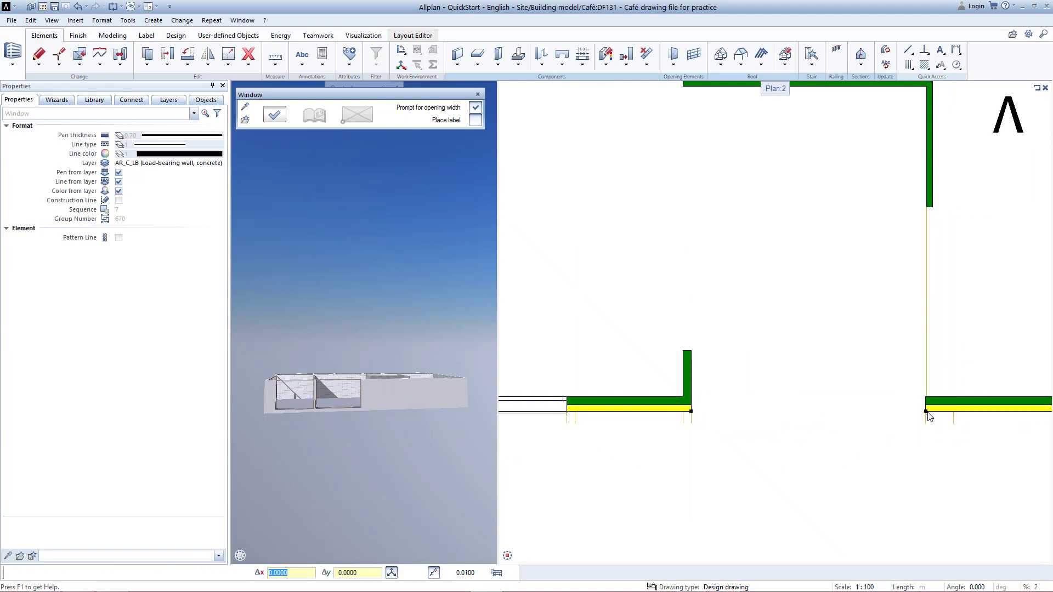
left_click(926, 411)
key("Return")
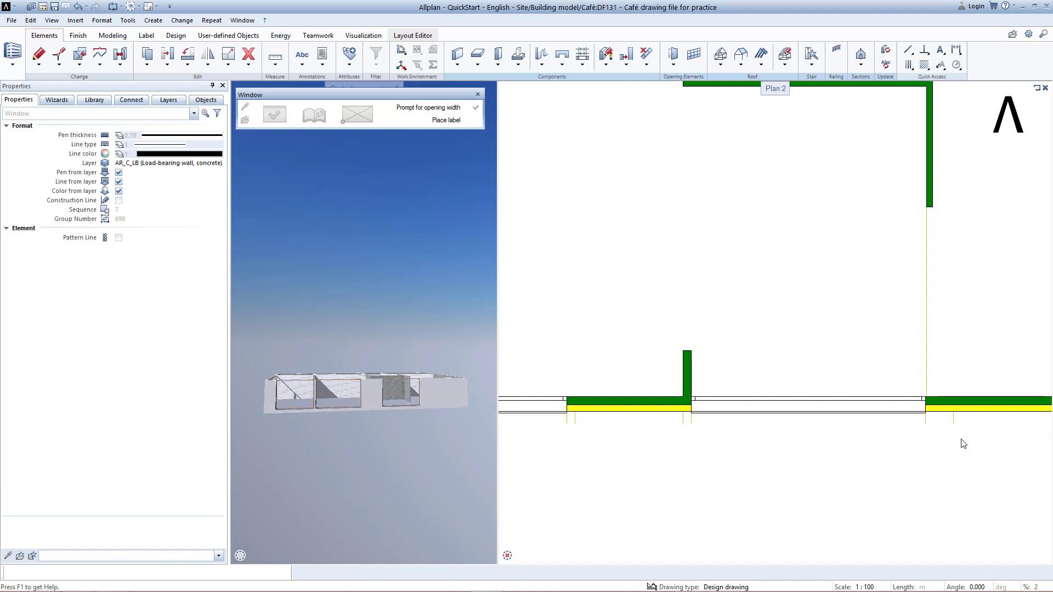
right_click(955, 426)
- Insert a Floor-to-ceiling window in the lower exterior wall between the two guide marks nearest the right corner, and end window placement
middle_click_drag(953, 419, 675, 425)
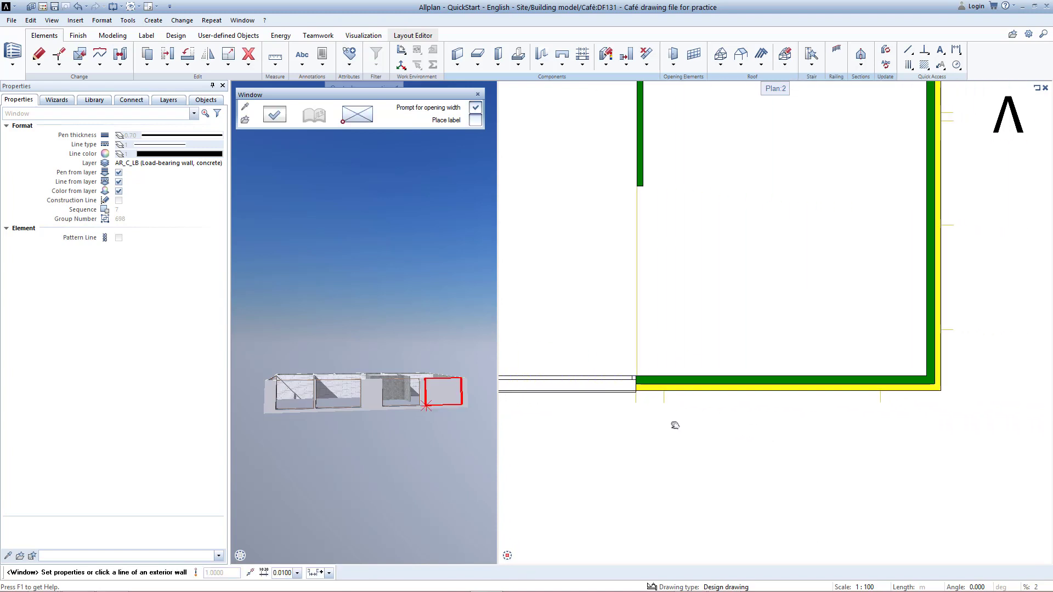
left_click(666, 384)
key("Return")
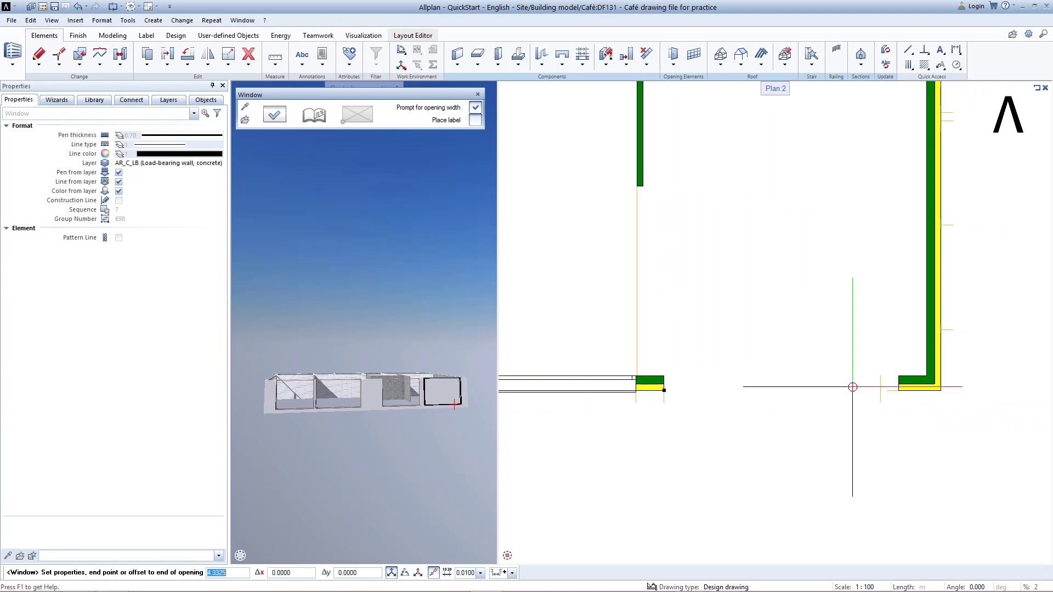
left_click(880, 392)
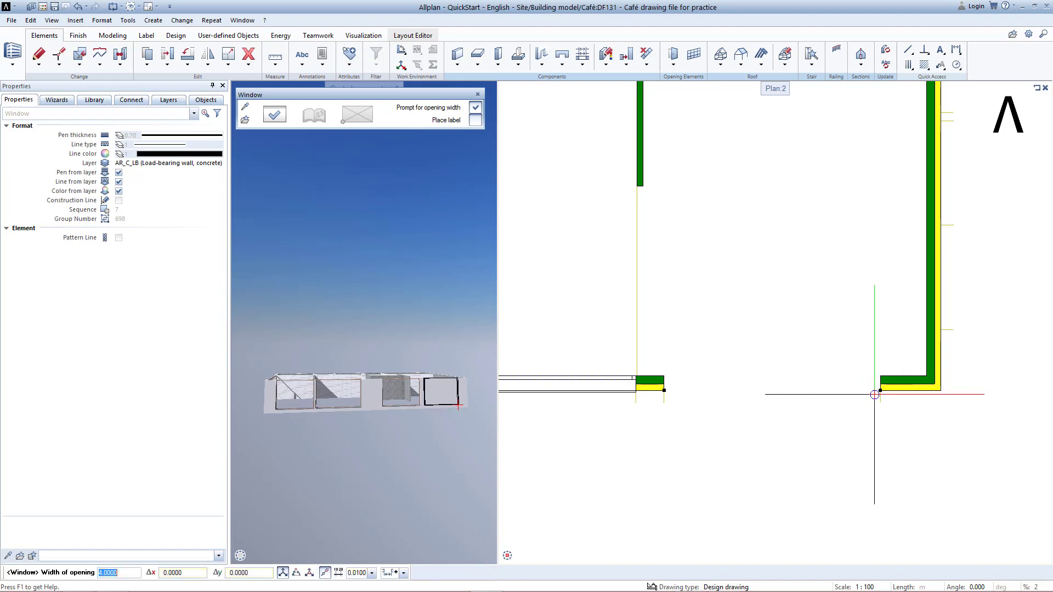
key("Return")
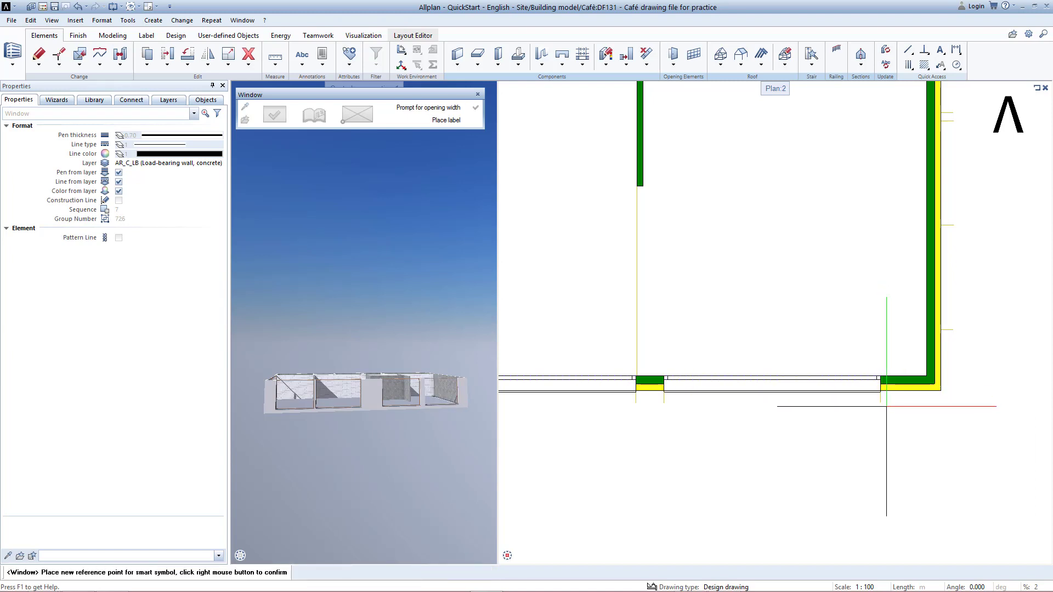
right_click(887, 406)
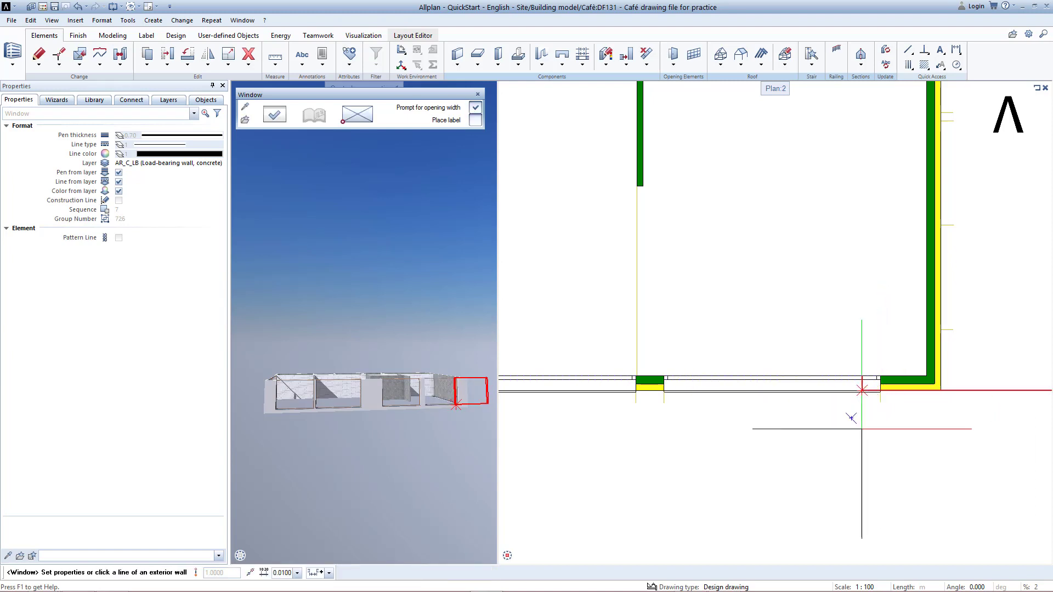
left_click(521, 556)
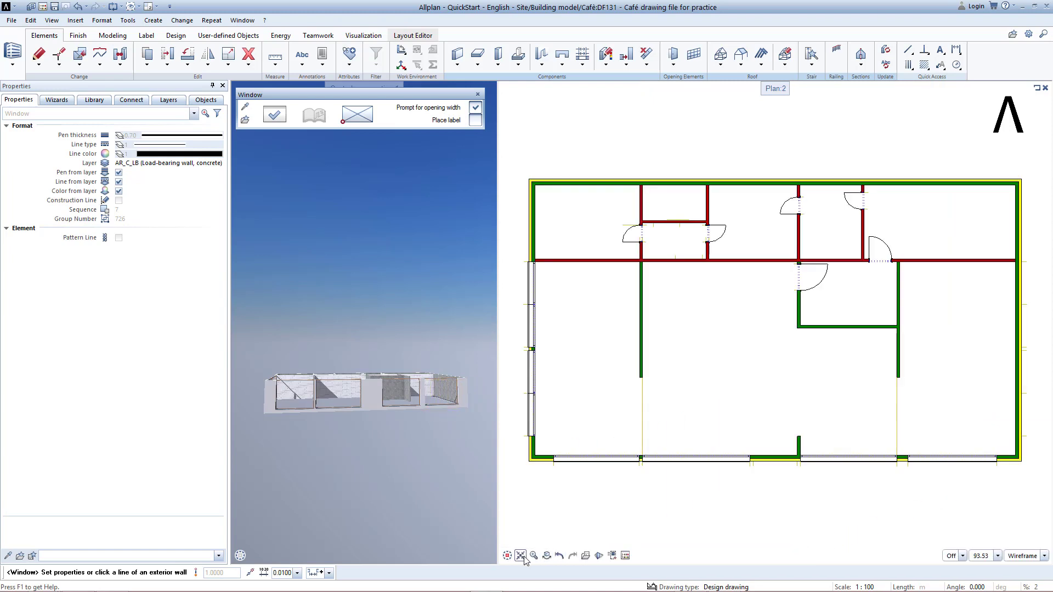
key("Escape")
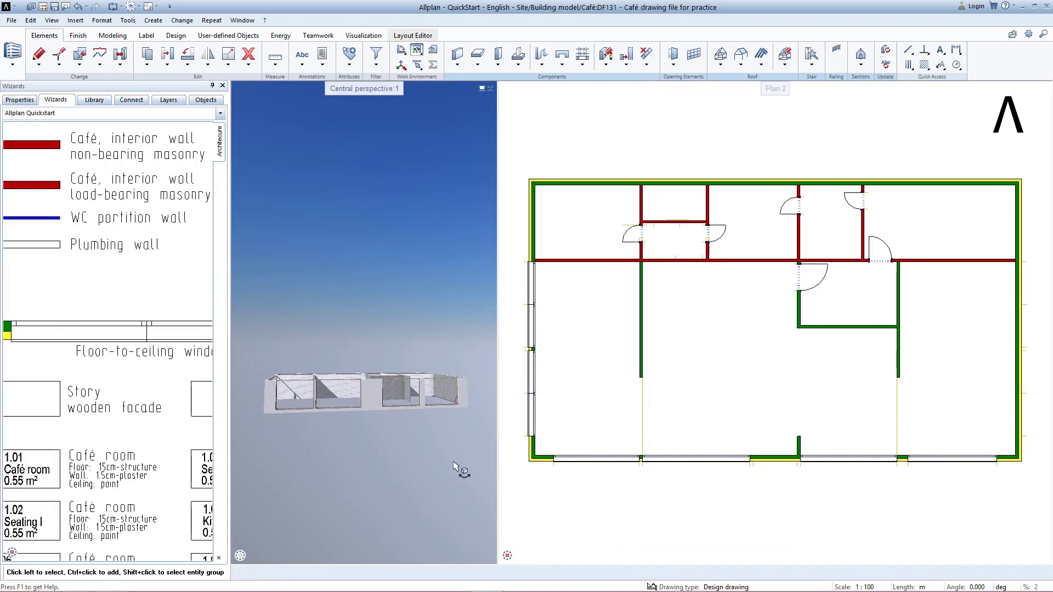
- Examine the doors, floor-to-ceiling windows and interior walls of the café model in the 3D perspective view
left_click_drag(446, 444, 261, 286)
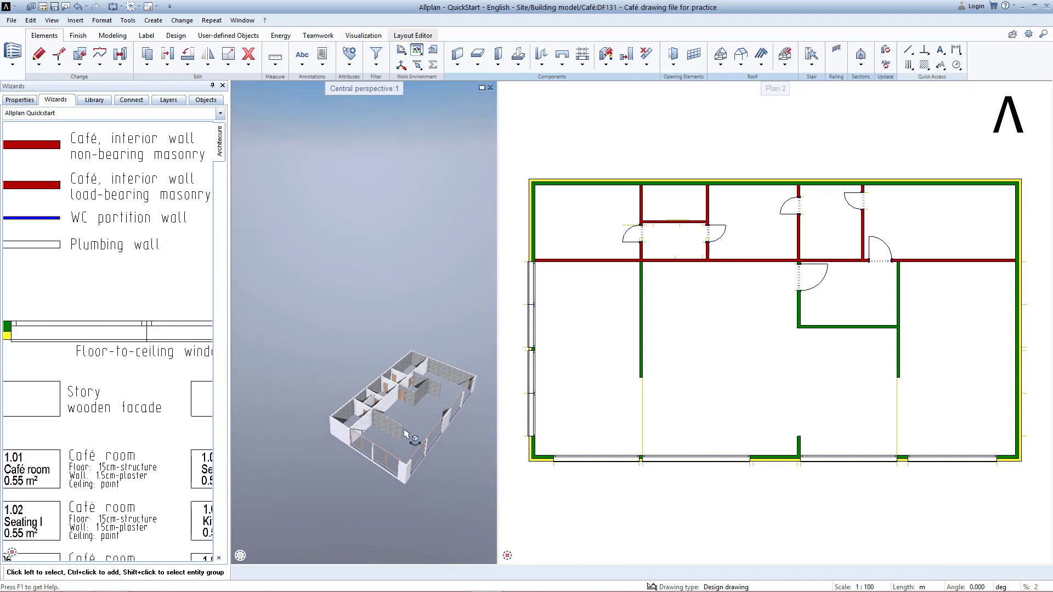
scroll(387, 414, "up", 5)
scroll(362, 378, "up", 6)
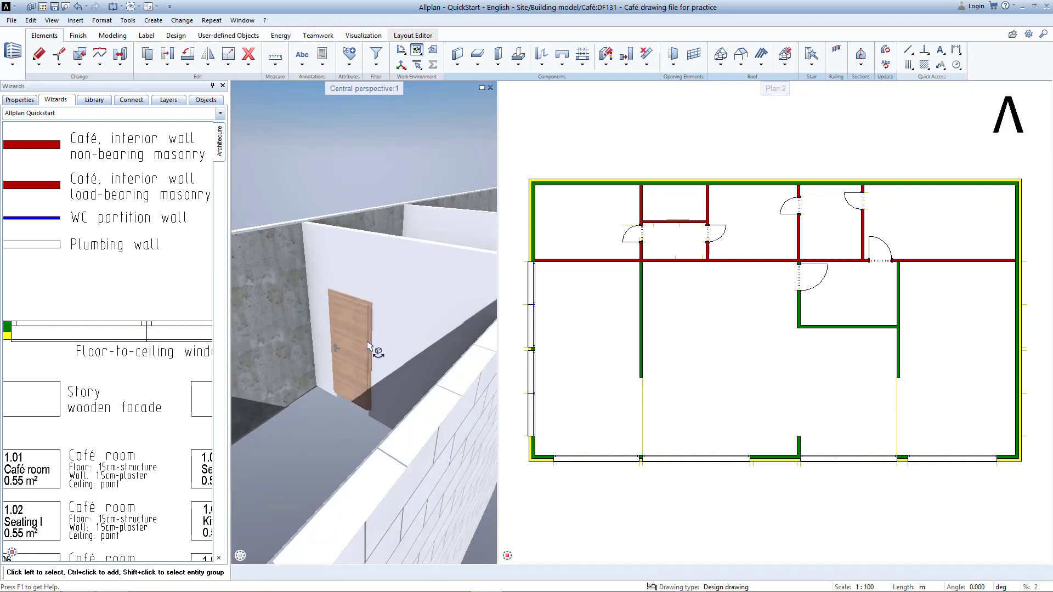
scroll(364, 383, "down", 10)
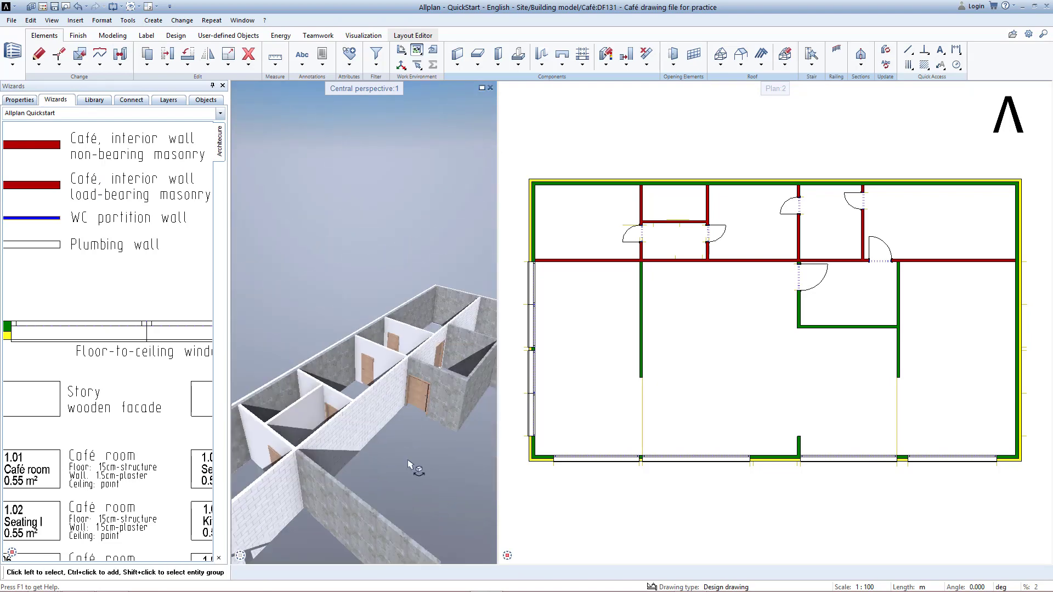
middle_click_drag(414, 487, 365, 430)
scroll(365, 428, "up", 10)
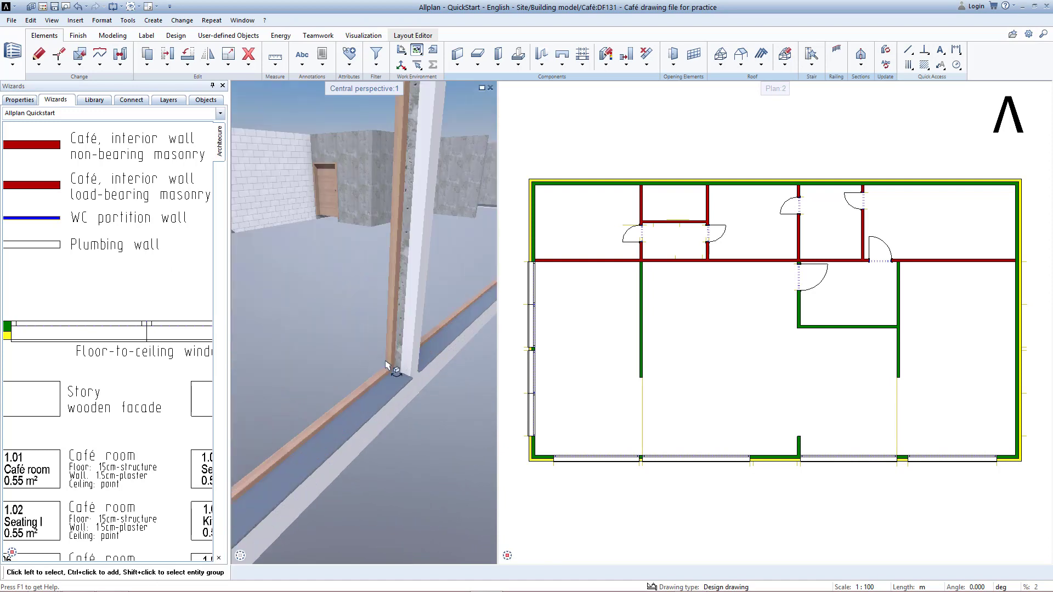
scroll(384, 364, "down", 10)
mouse_move(368, 368)
middle_mouse_down()
mouse_move(343, 360)
mouse_move(362, 385)
middle_mouse_up()
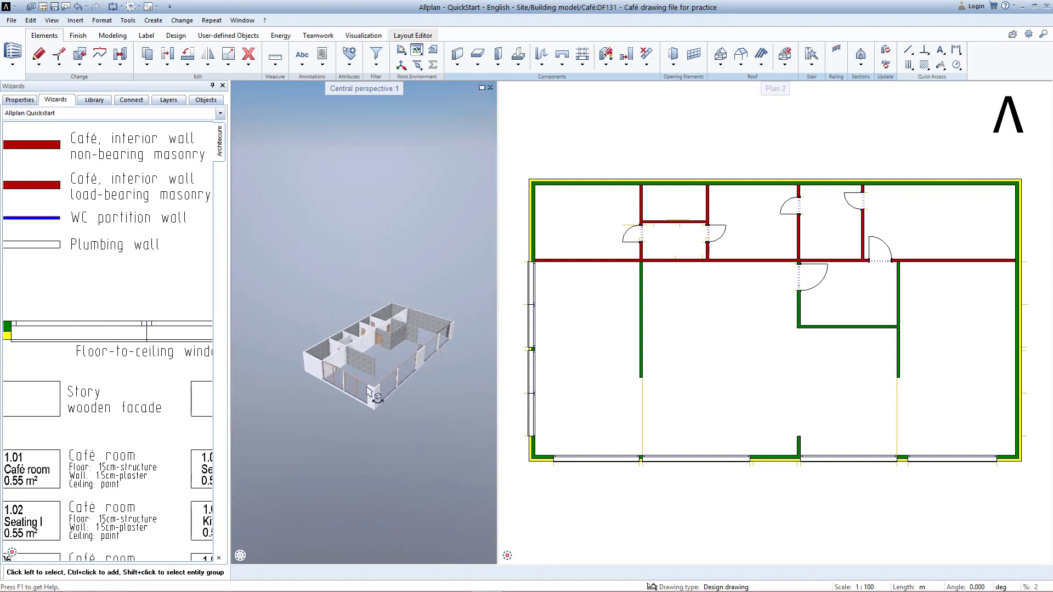
scroll(362, 384, "up", 4)
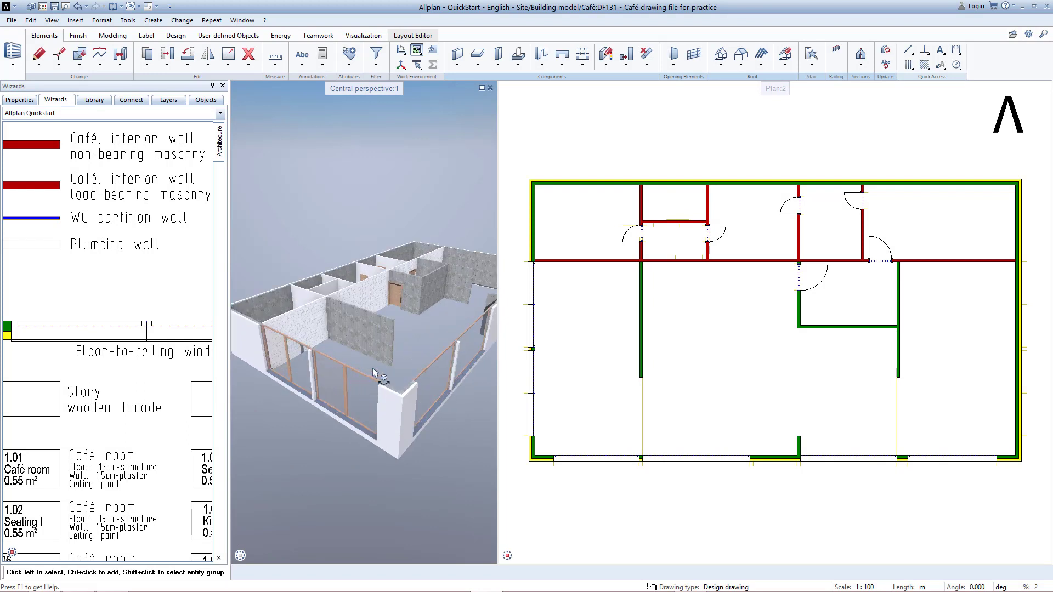
middle_click_drag(399, 344, 443, 337, "shift")
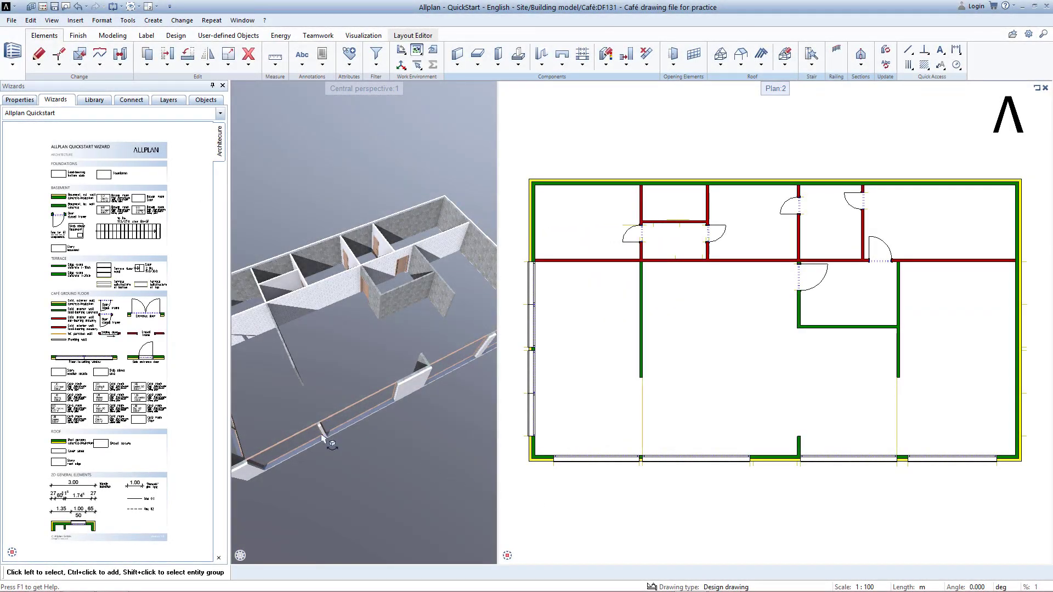
- Create the room 1.01 Café room in the large central area using the Quickstart wizard's predefined room
scroll(61, 389, "up", 3)
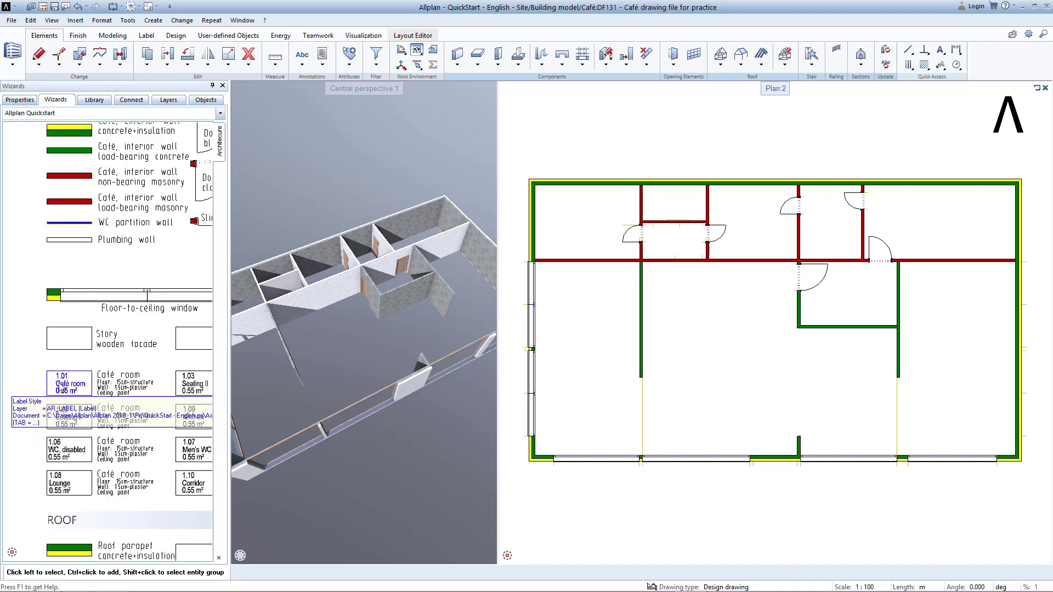
scroll(59, 385, "up", 2)
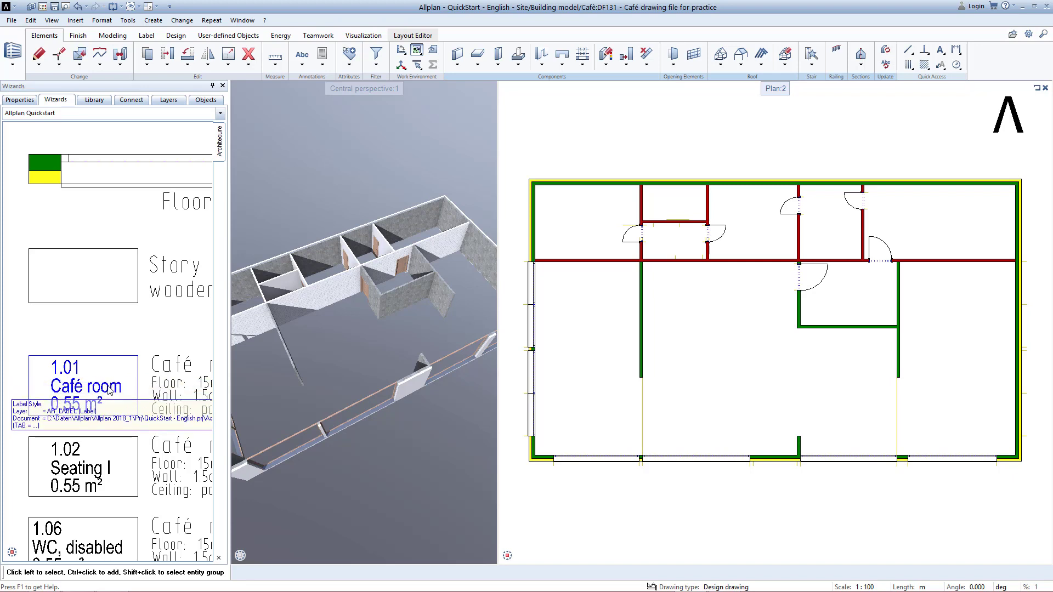
left_click(118, 371)
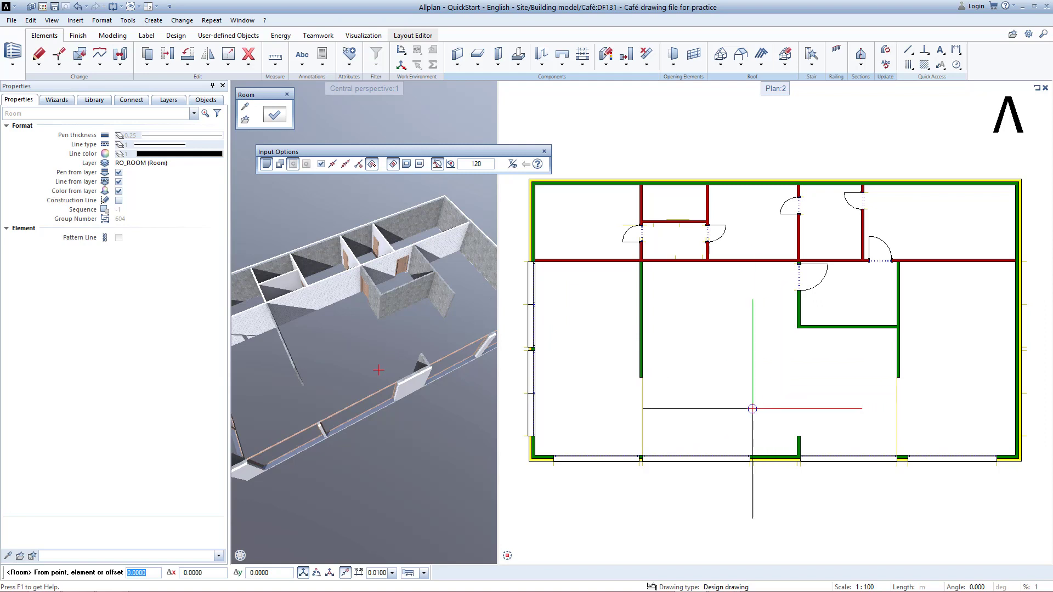
left_click(750, 361)
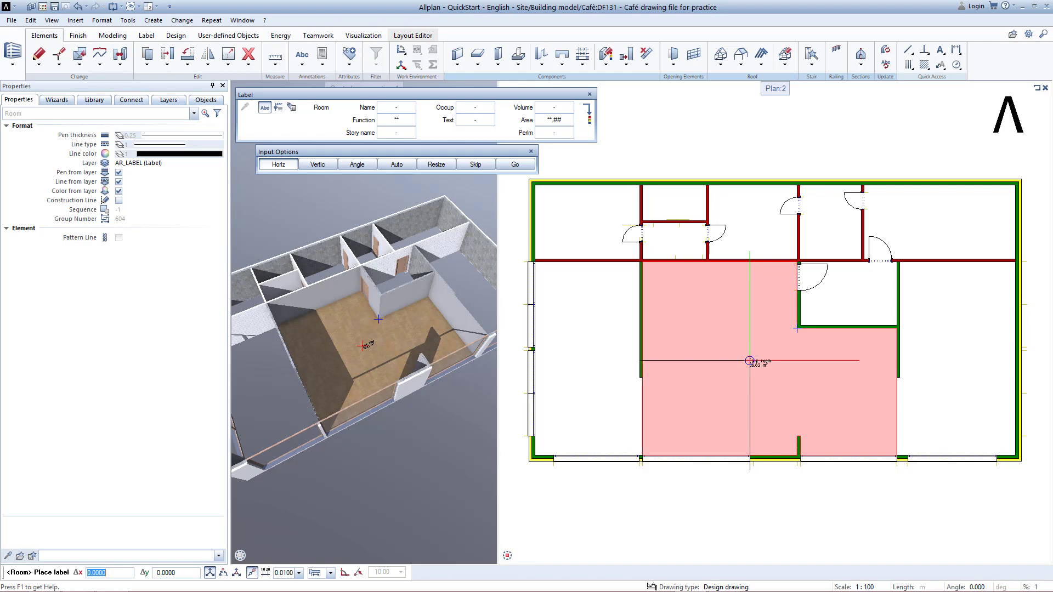
- Label the café room with the project label style 1 Raumstempel einfach from subfolder 1 Raum, placed near the middle of the room
scroll(750, 361, "up", 5)
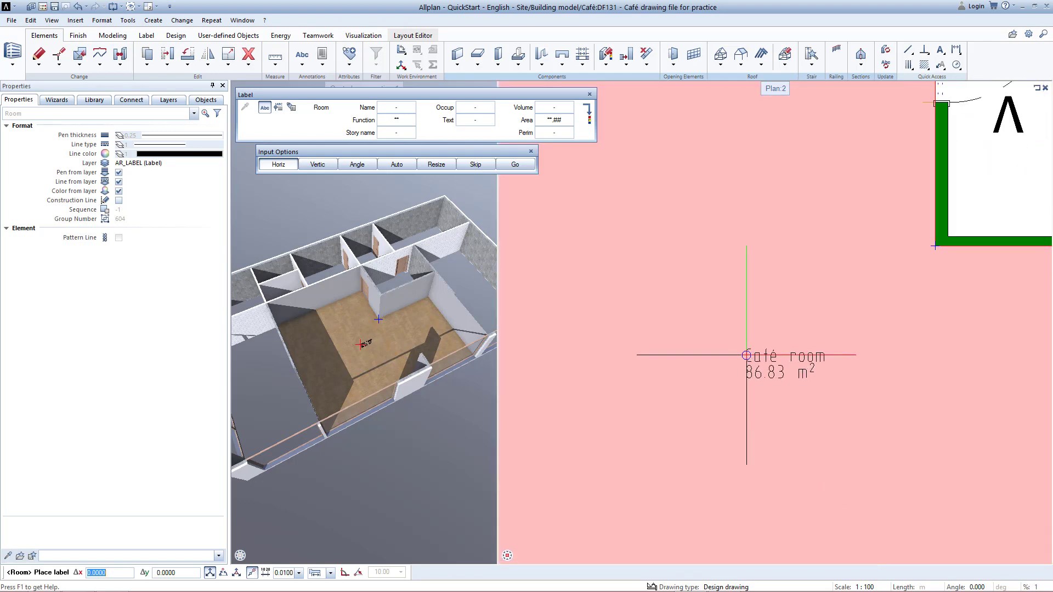
scroll(746, 355, "down", 5)
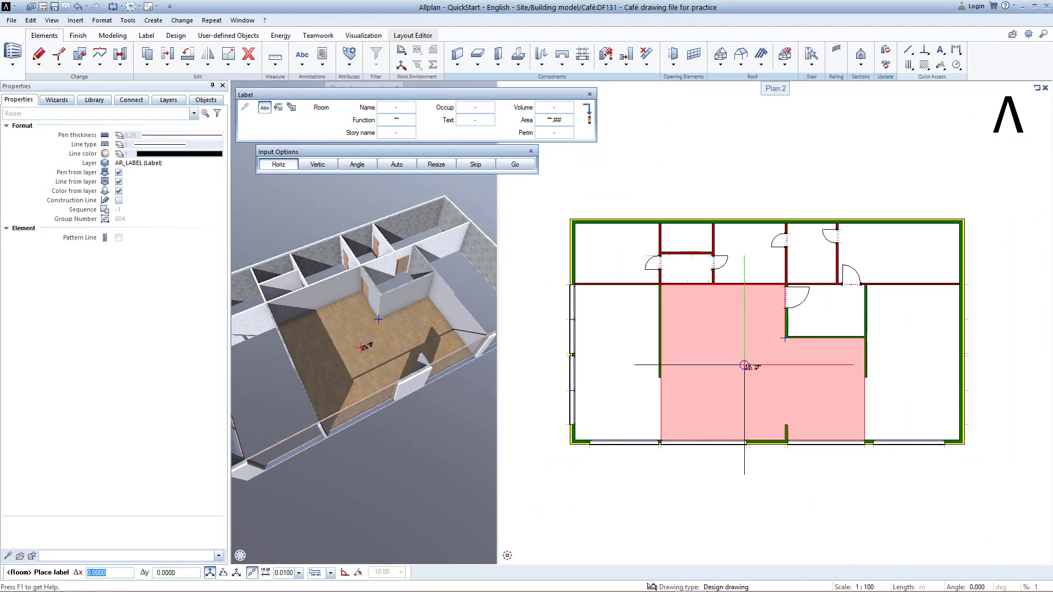
left_click(278, 108)
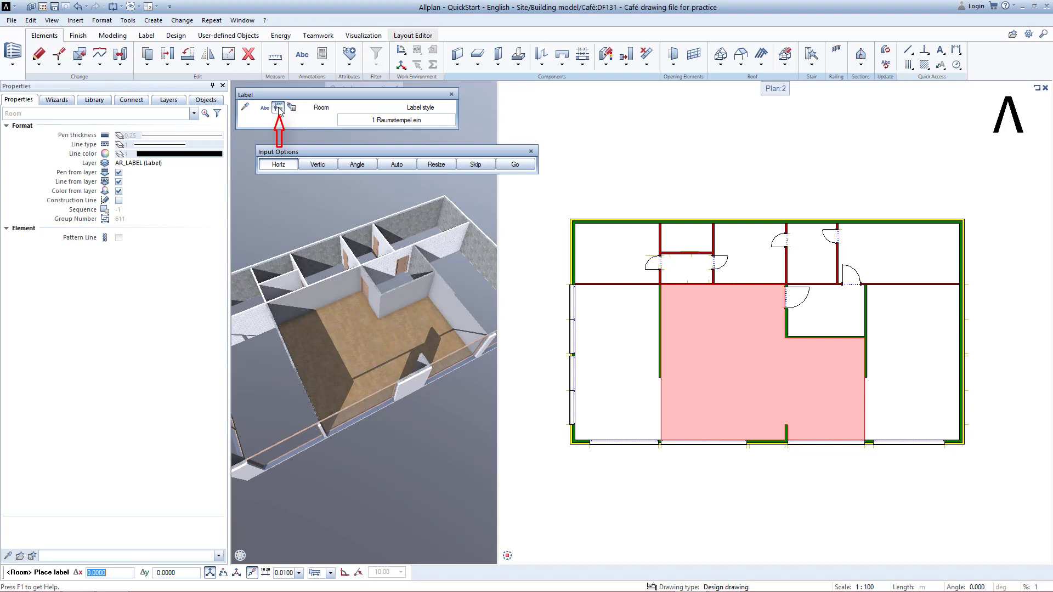
left_click(388, 121)
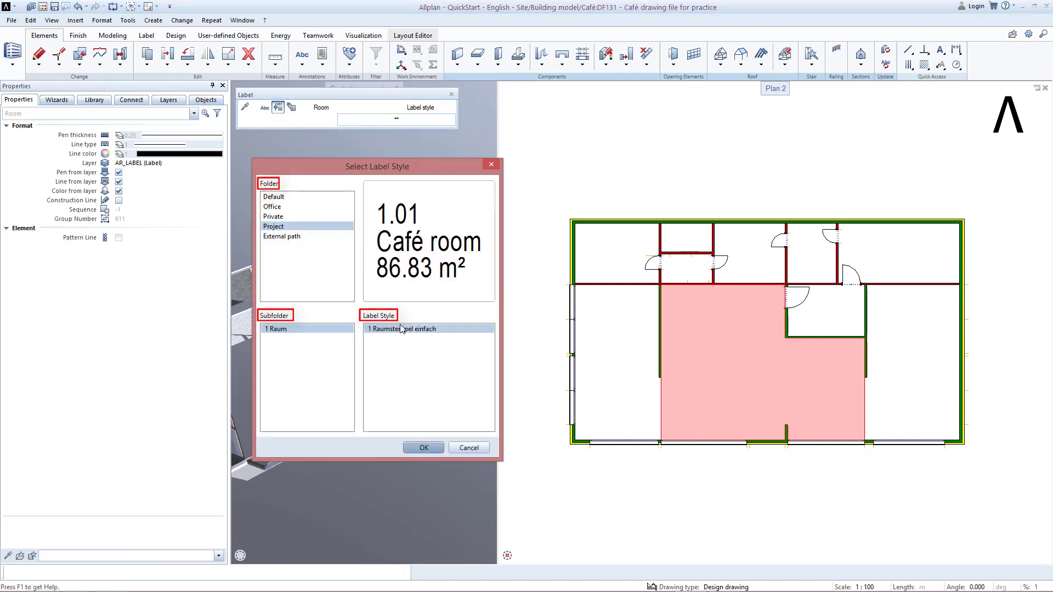
left_click(424, 447)
scroll(728, 369, "up", 3)
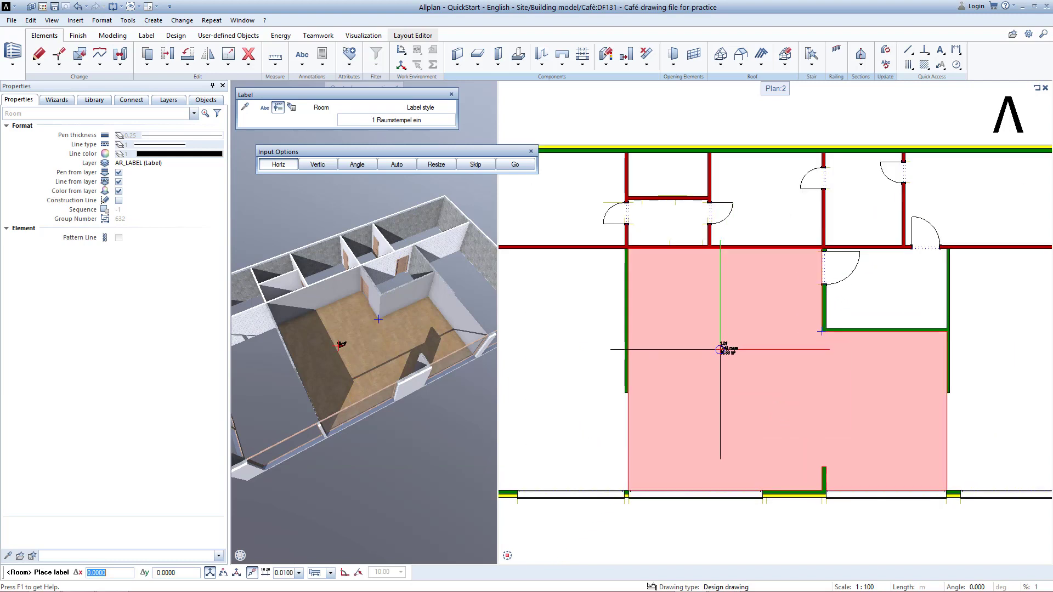
left_click(721, 347)
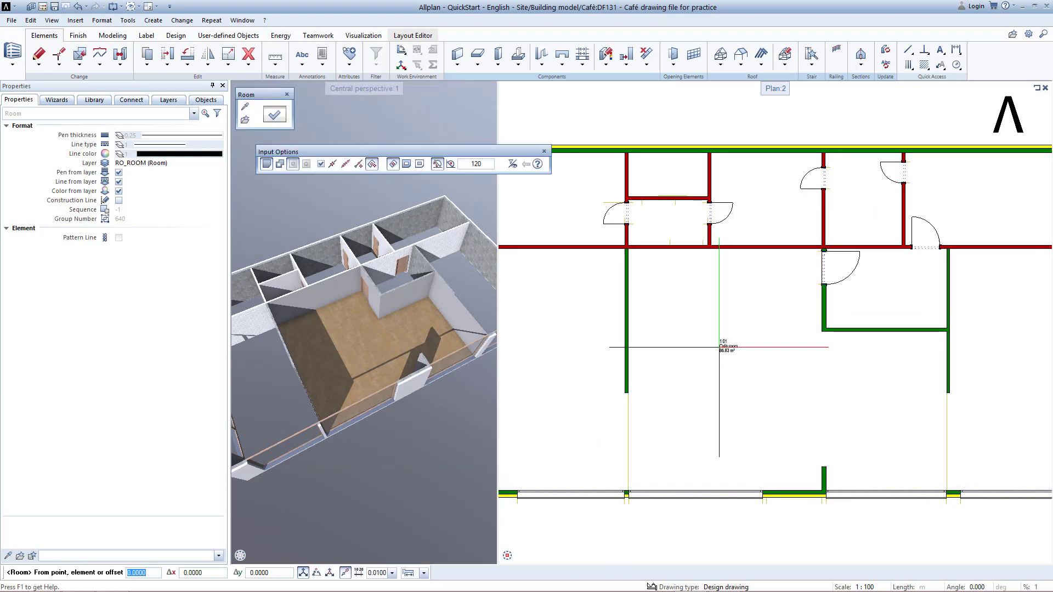
key("Escape")
left_click(520, 556)
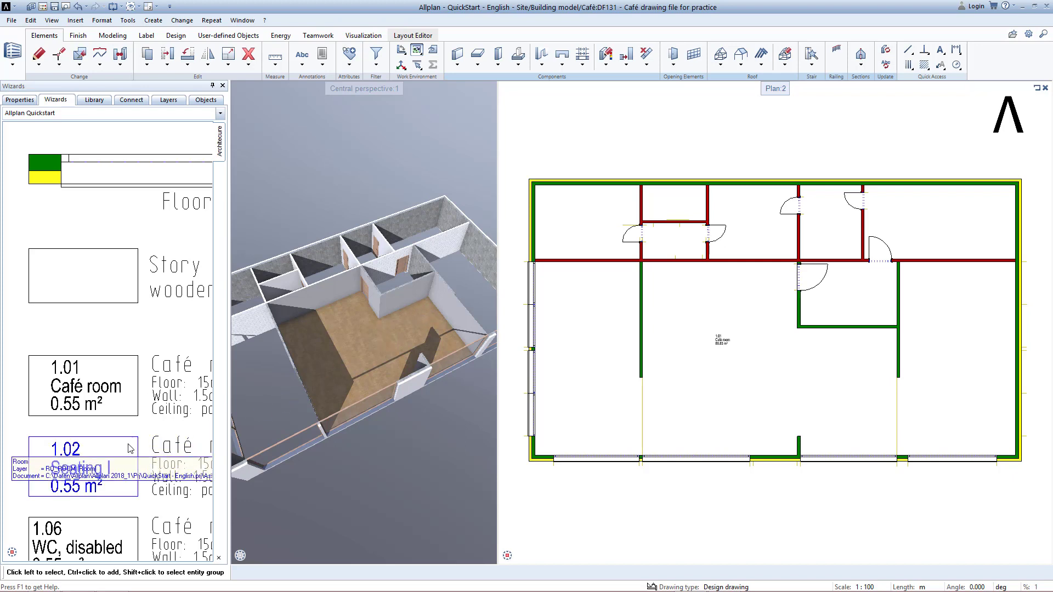
- Create the room 1.02 Seating I in the large area left of the café room and place its label mid-room
double_click(61, 473)
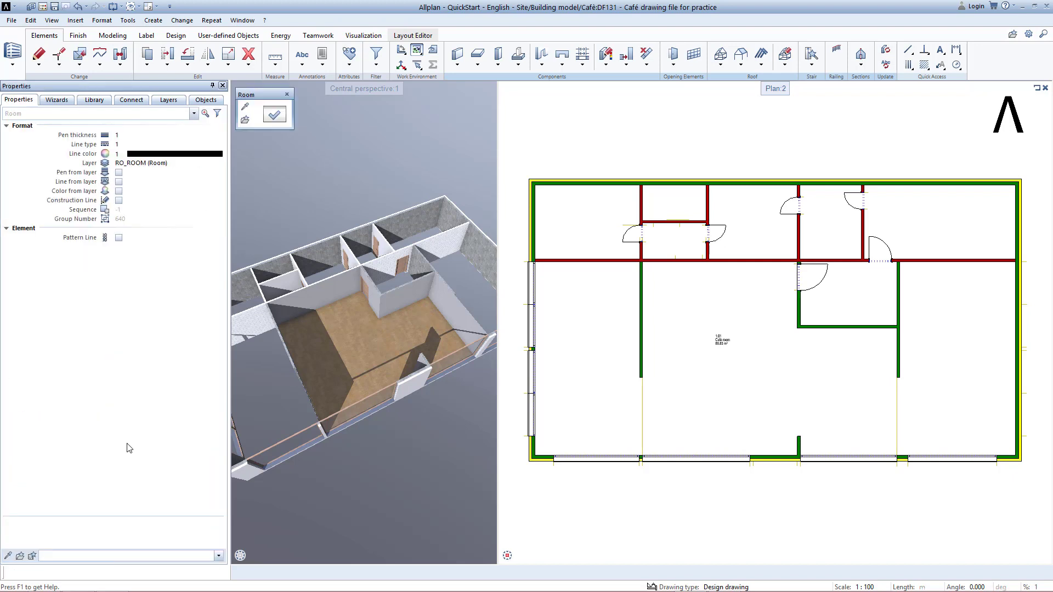
left_click(585, 350)
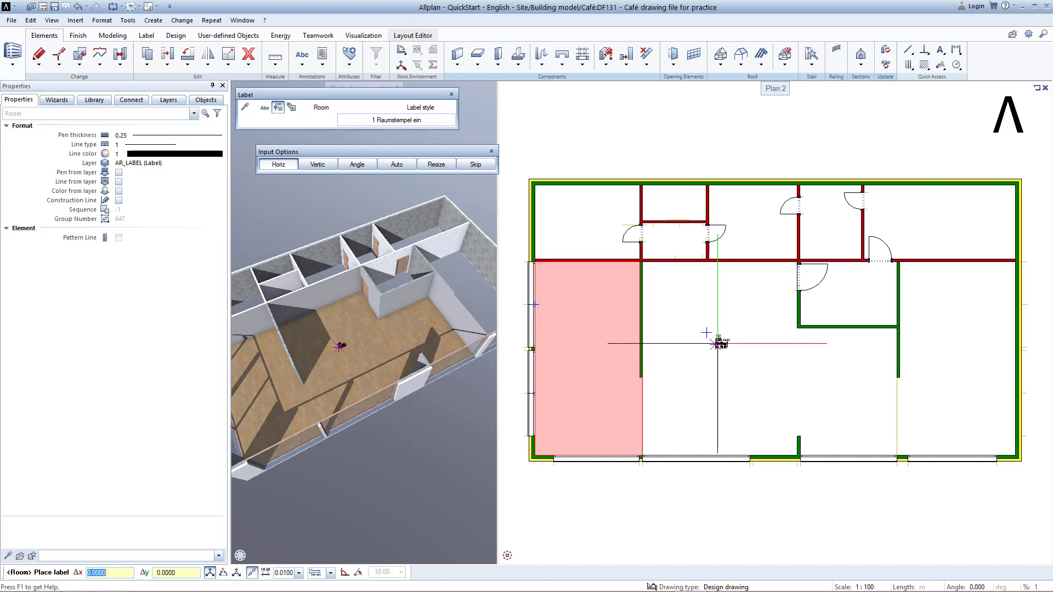
left_click(586, 345)
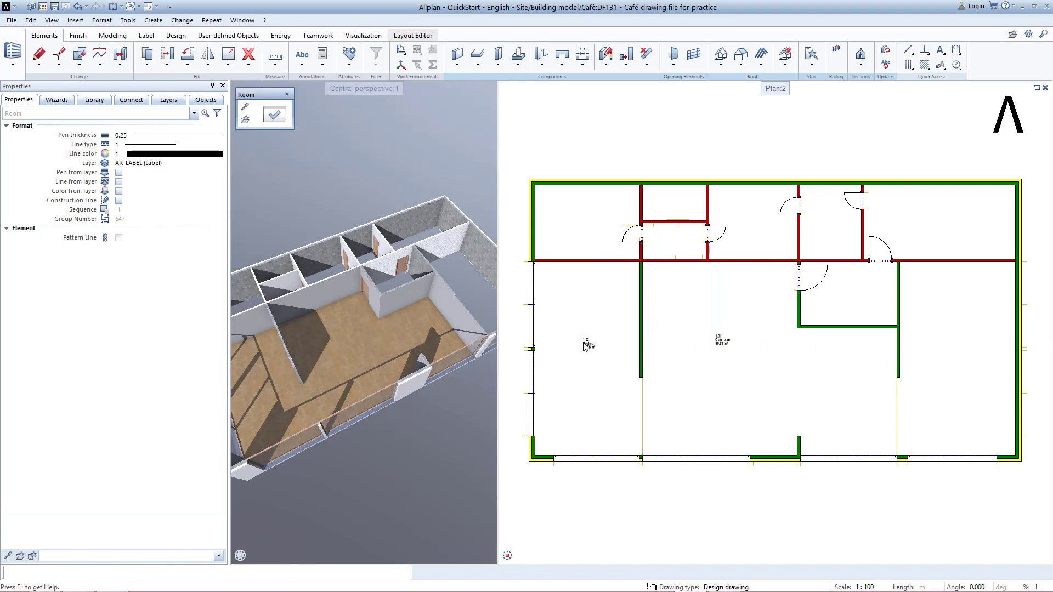
key("Escape")
left_click(56, 99)
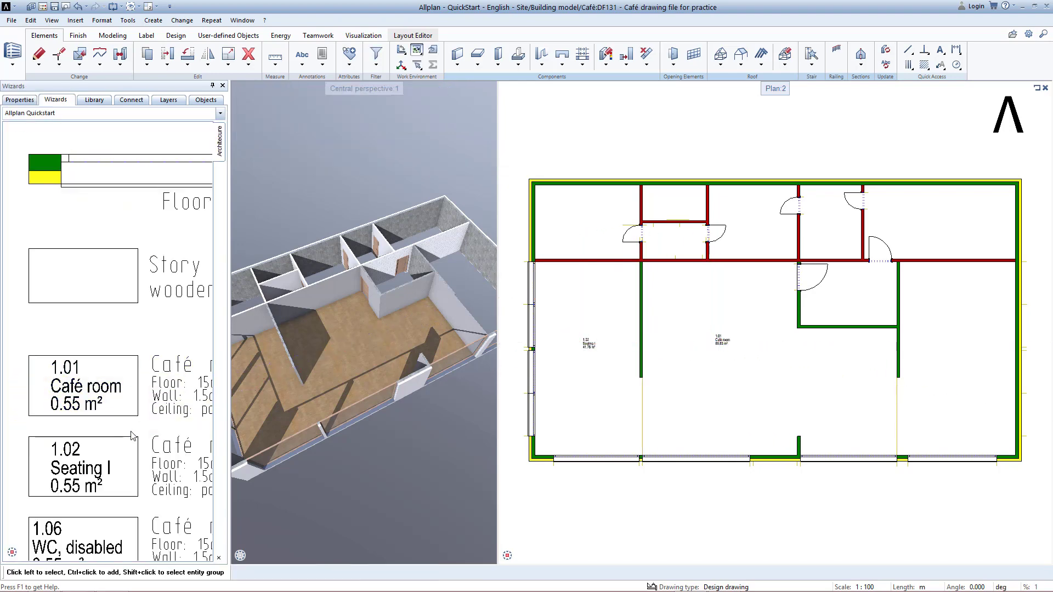
- Create the room 1.03 Seating II in the large area right of the café room and place its label mid-room
scroll(131, 436, "down", 3)
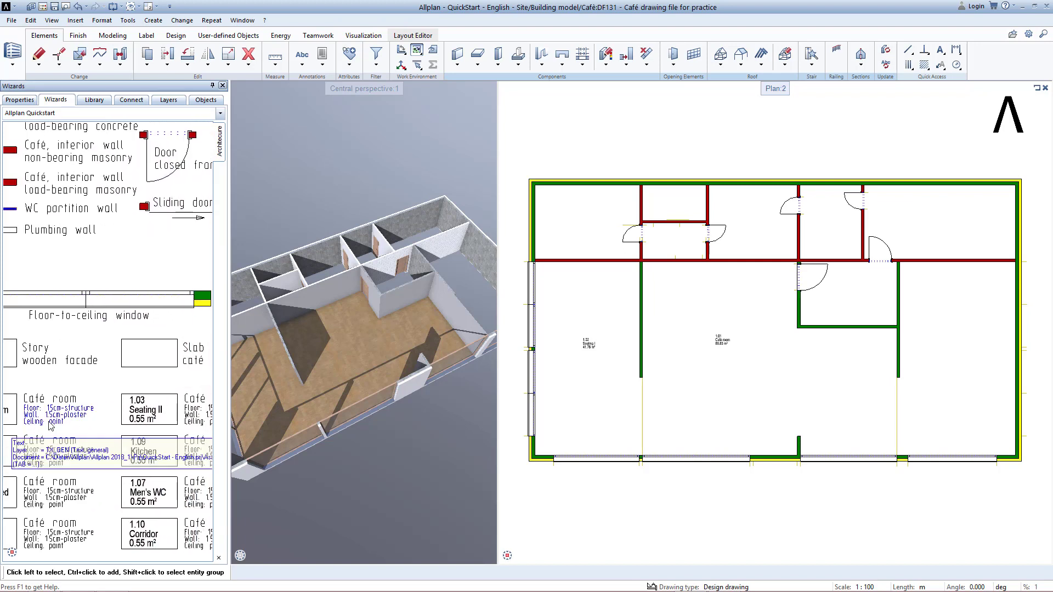
left_click(177, 404)
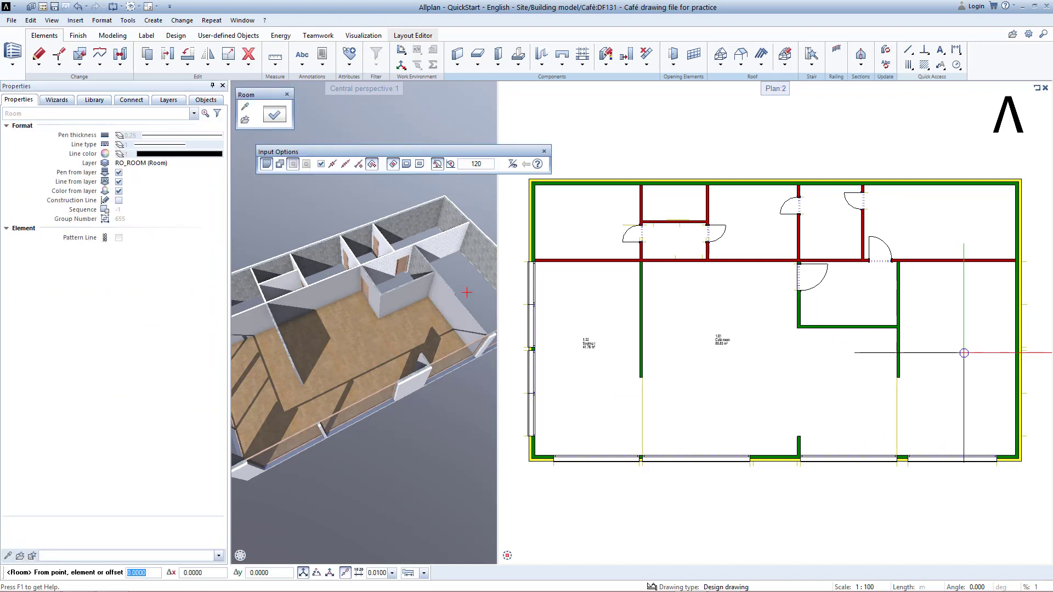
left_click(970, 353)
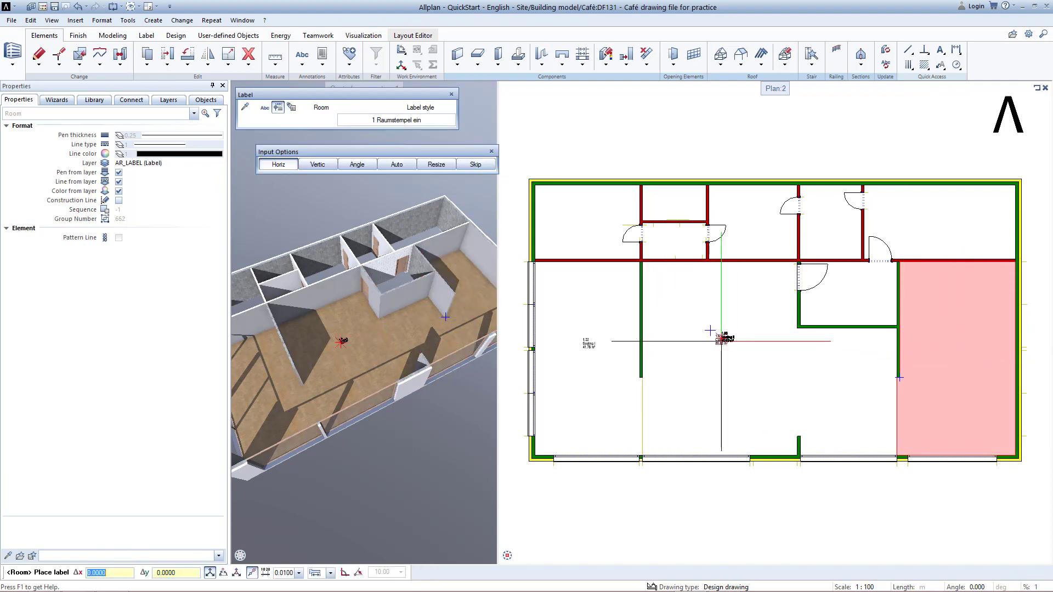
left_click(727, 342)
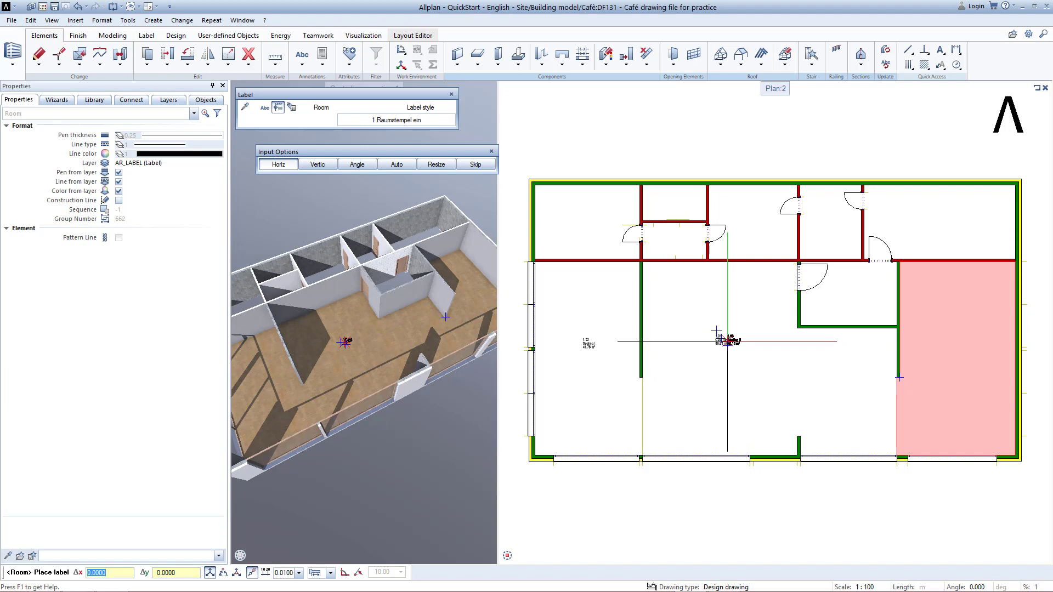
left_click(955, 341)
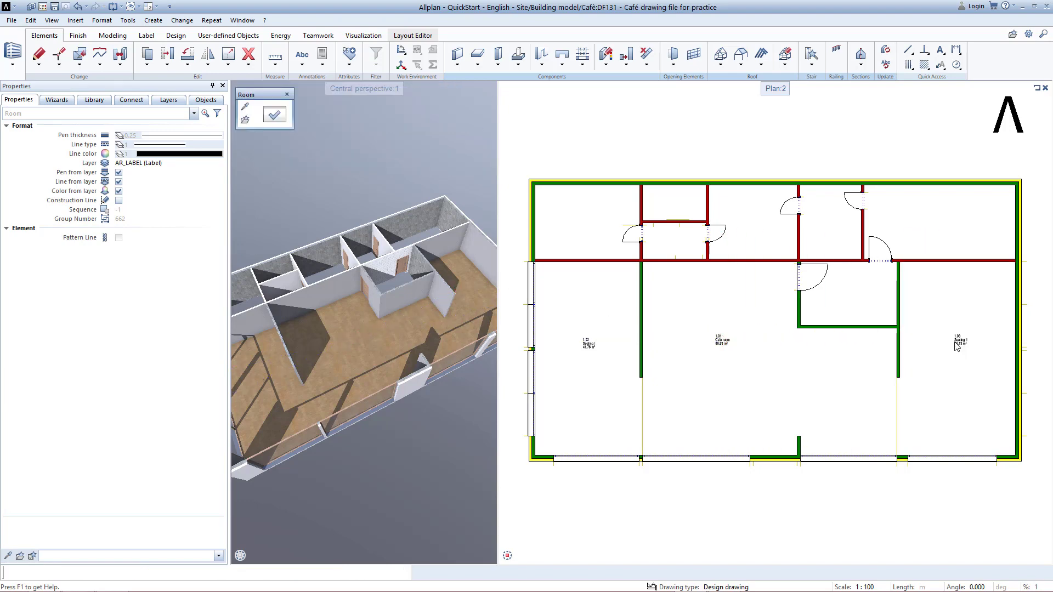
key("Escape")
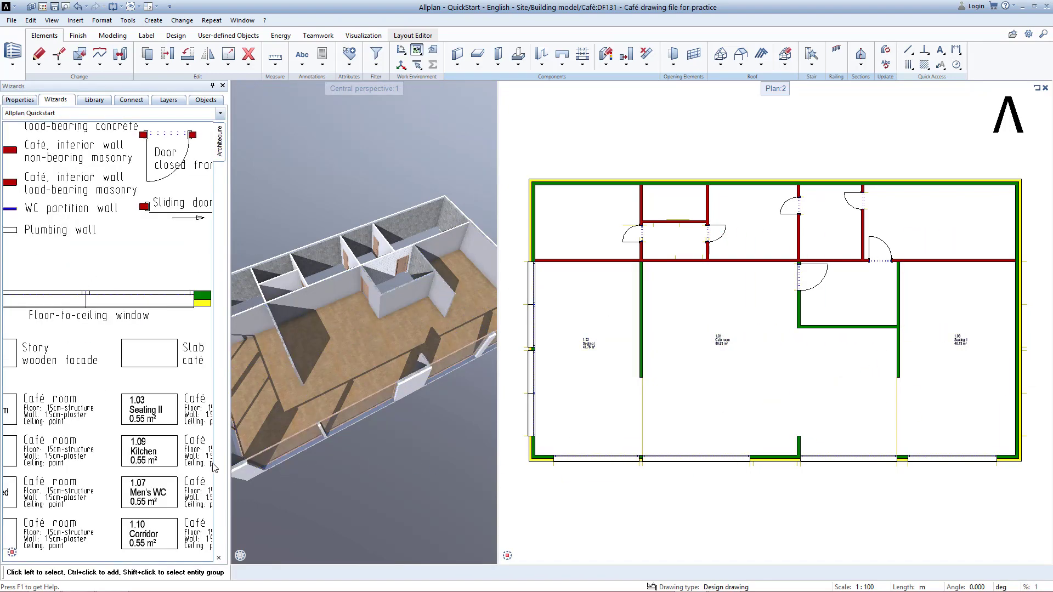
- Create the room 1.09 Kitchen in the enclosed area beside the central café room and place its label inside
left_click(173, 453)
scroll(875, 313, "up", 5)
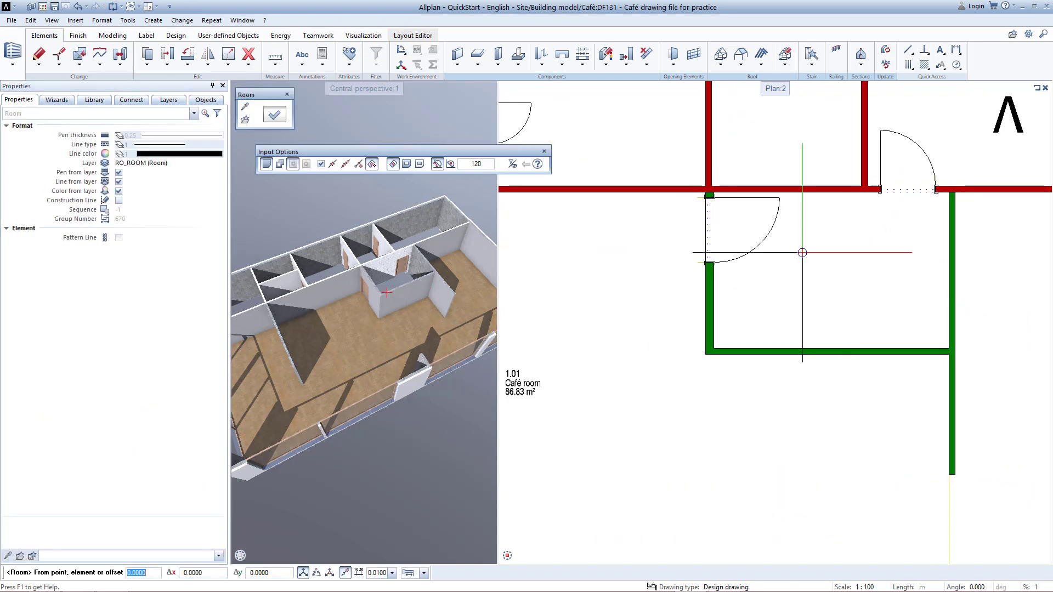
left_click(709, 192)
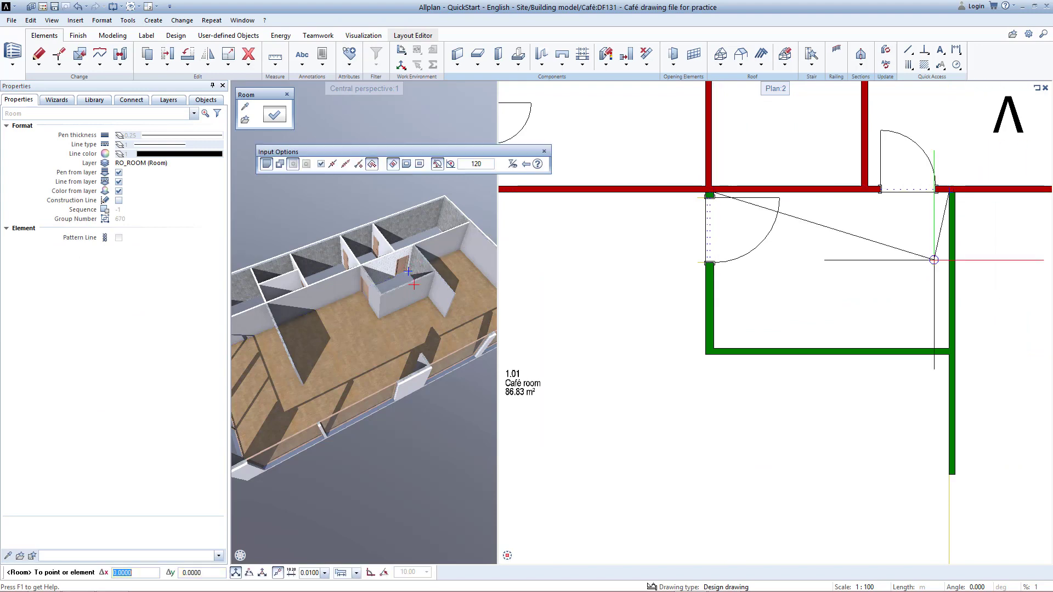
left_click(950, 347)
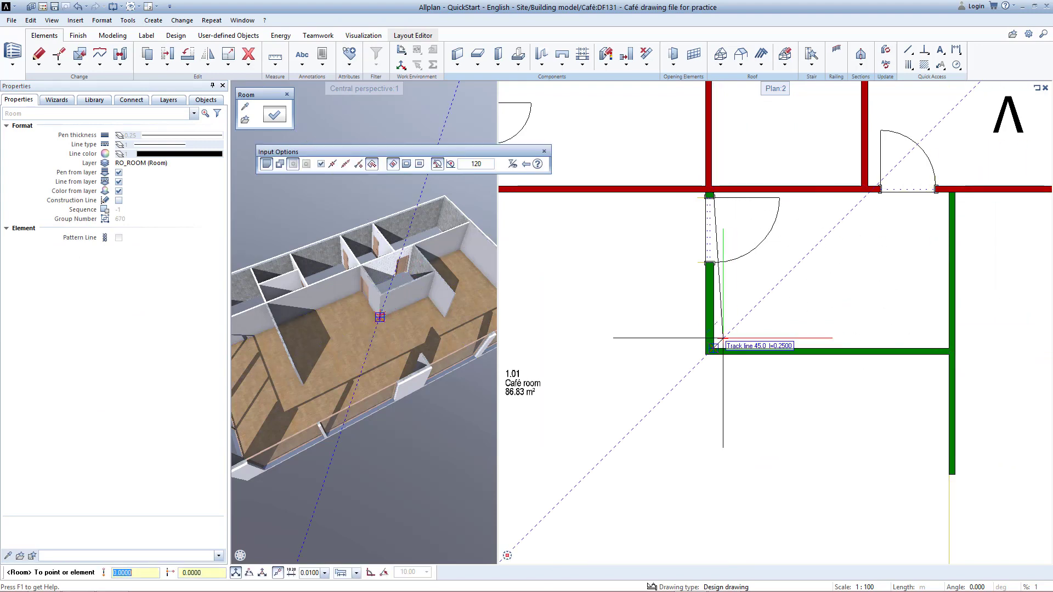
left_click(828, 265)
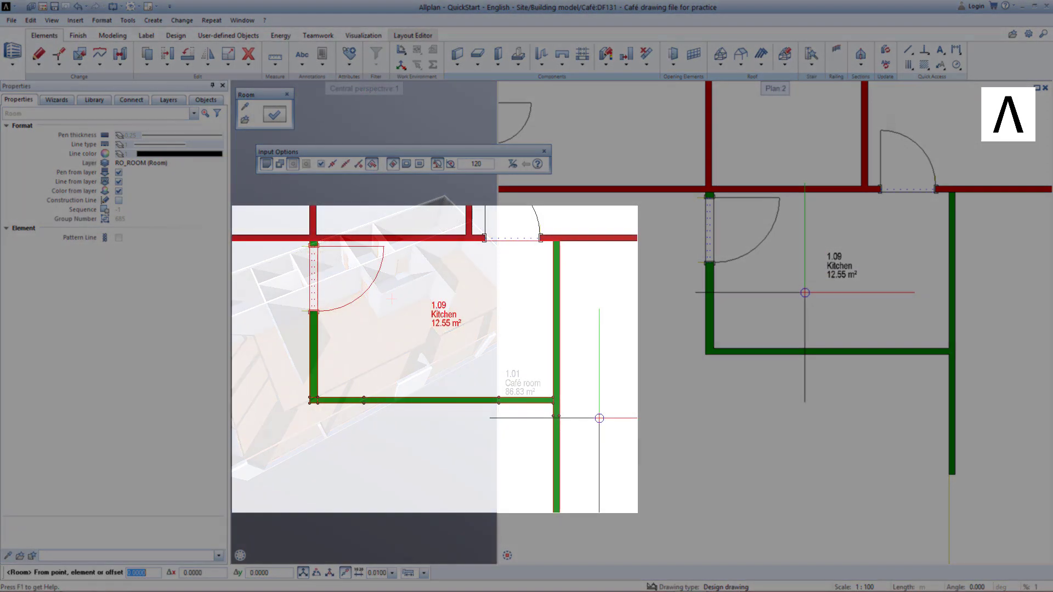
key("Escape")
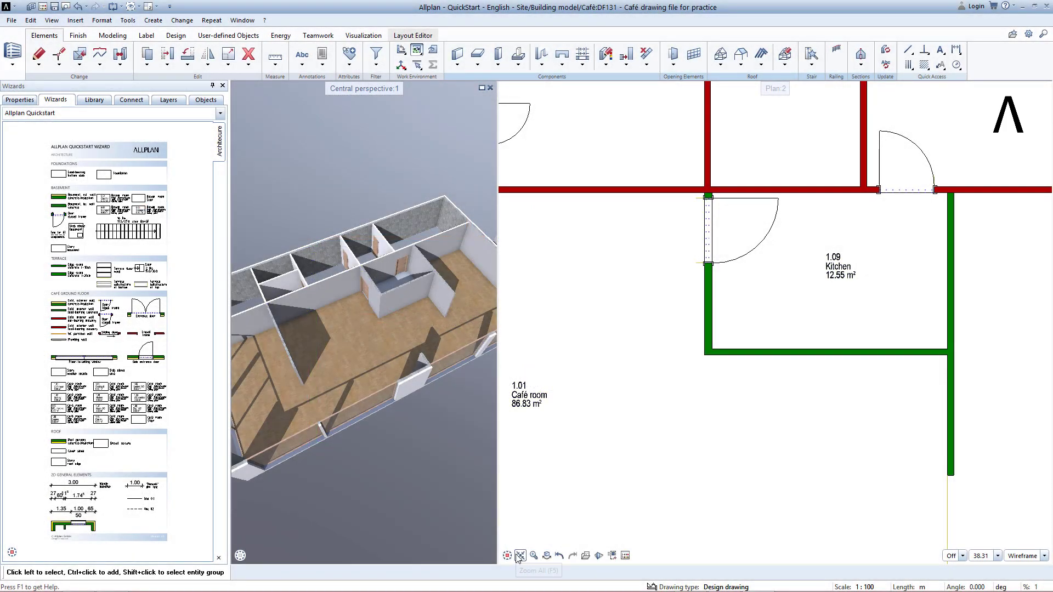
left_click(519, 555)
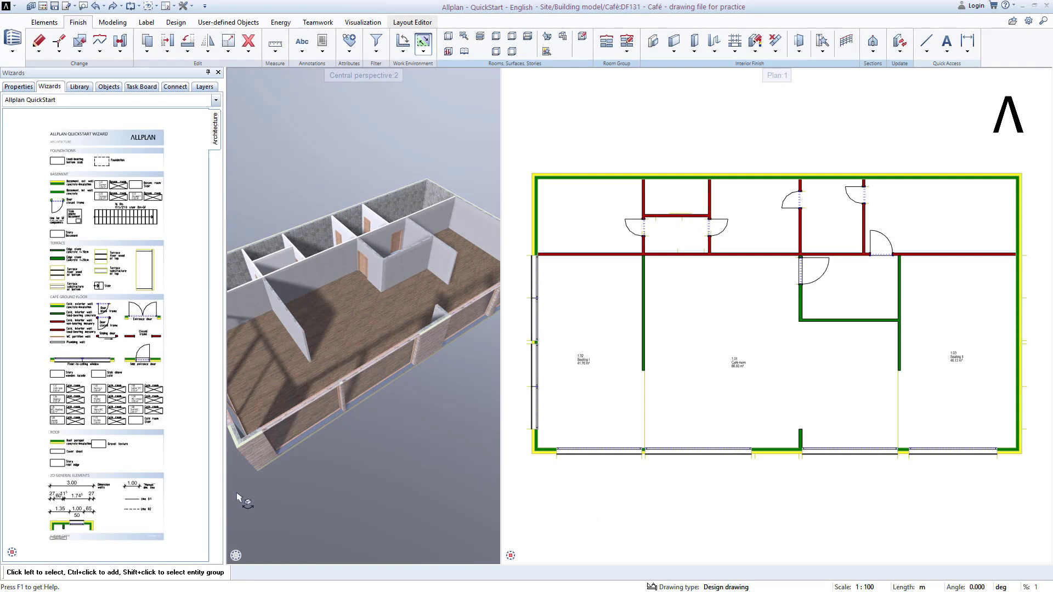
- Dimension the upper exterior wall with the wizard's Dimension walls component, including both adjoining side walls, and place the dimension lines above the plan
scroll(65, 489, "up", 4)
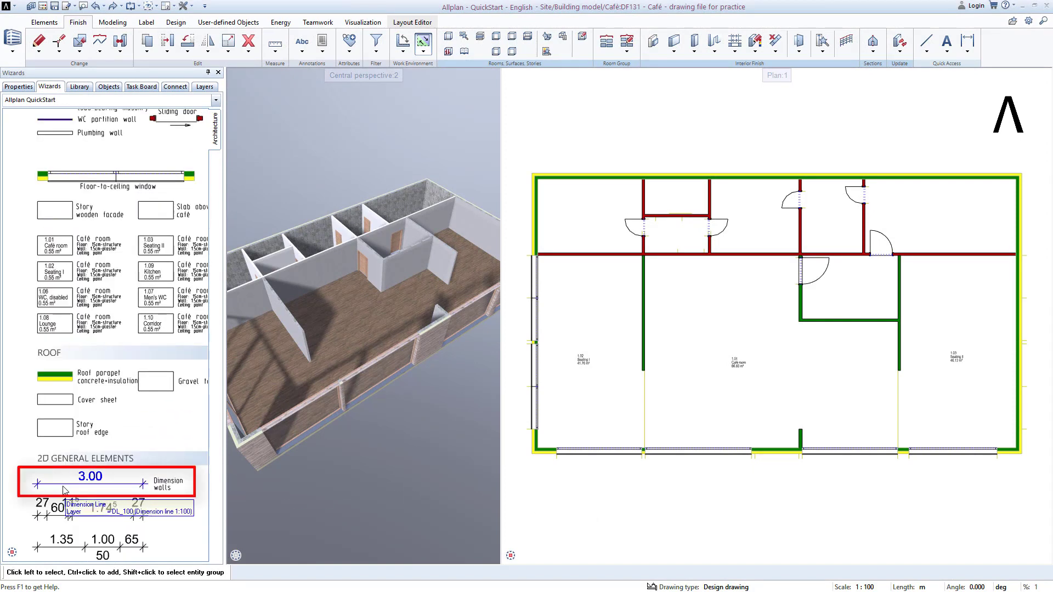
left_click(68, 488)
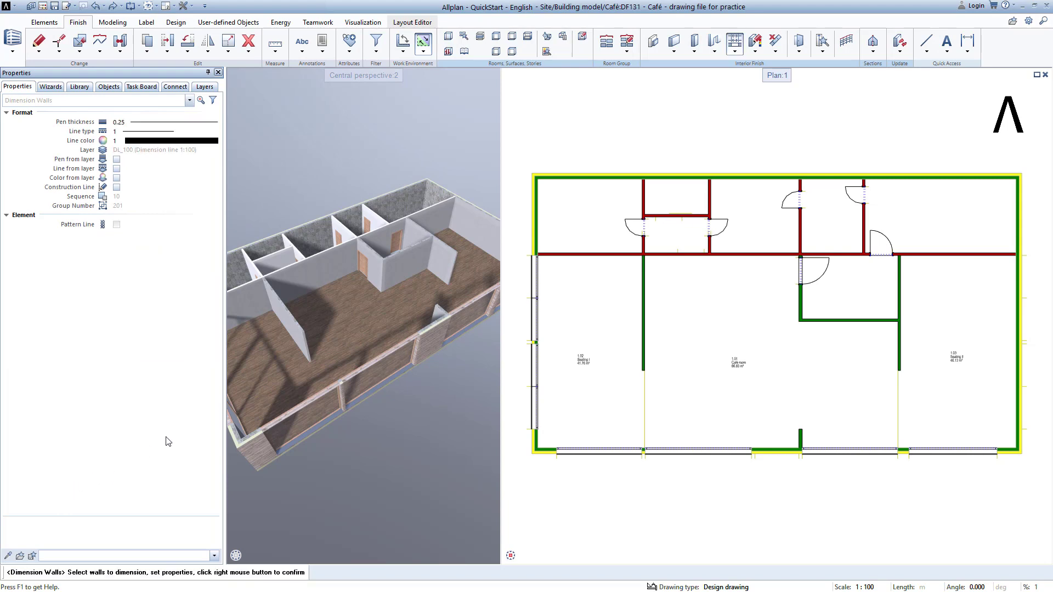
left_click(535, 206)
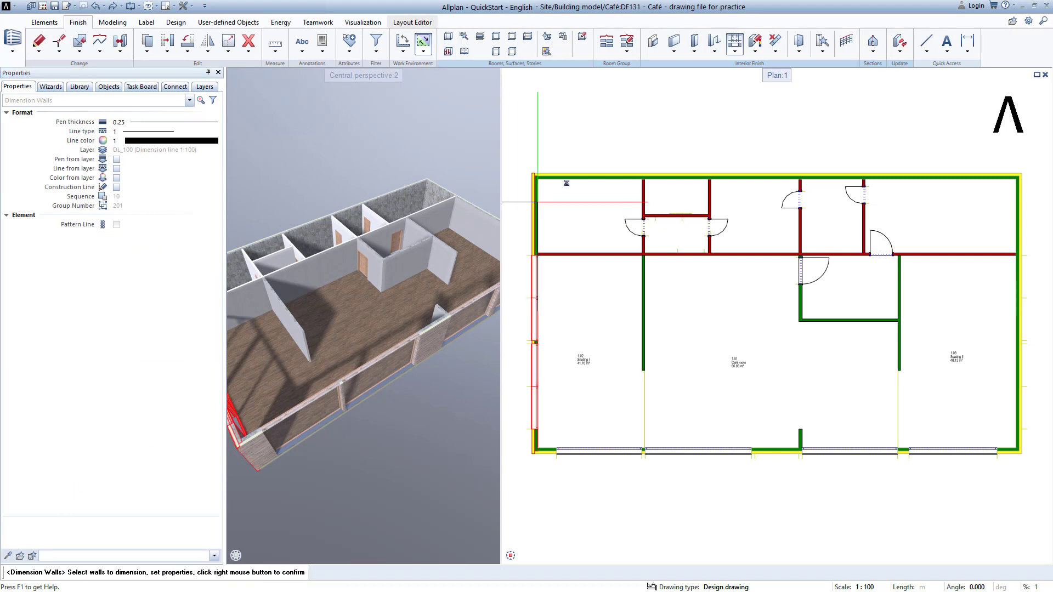
left_click(577, 177)
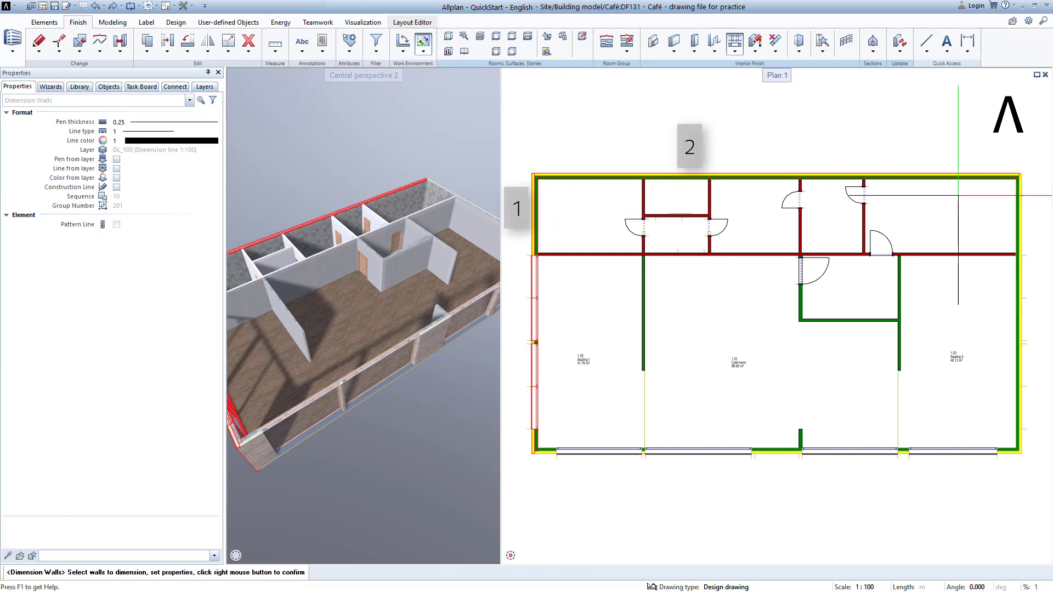
scroll(1021, 215, "up", 1)
left_click(1022, 214)
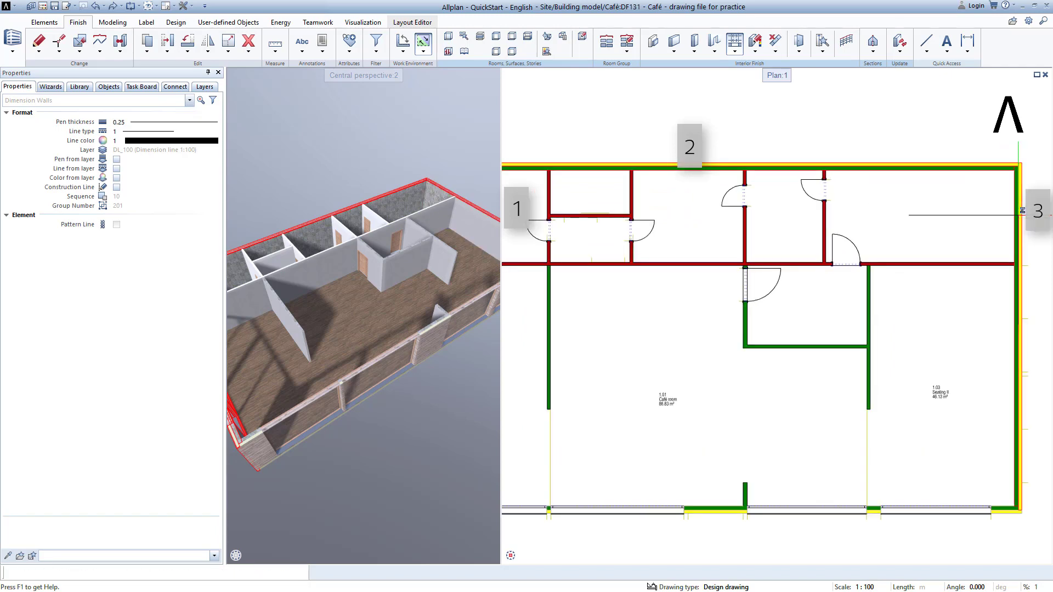
scroll(949, 221, "down", 1)
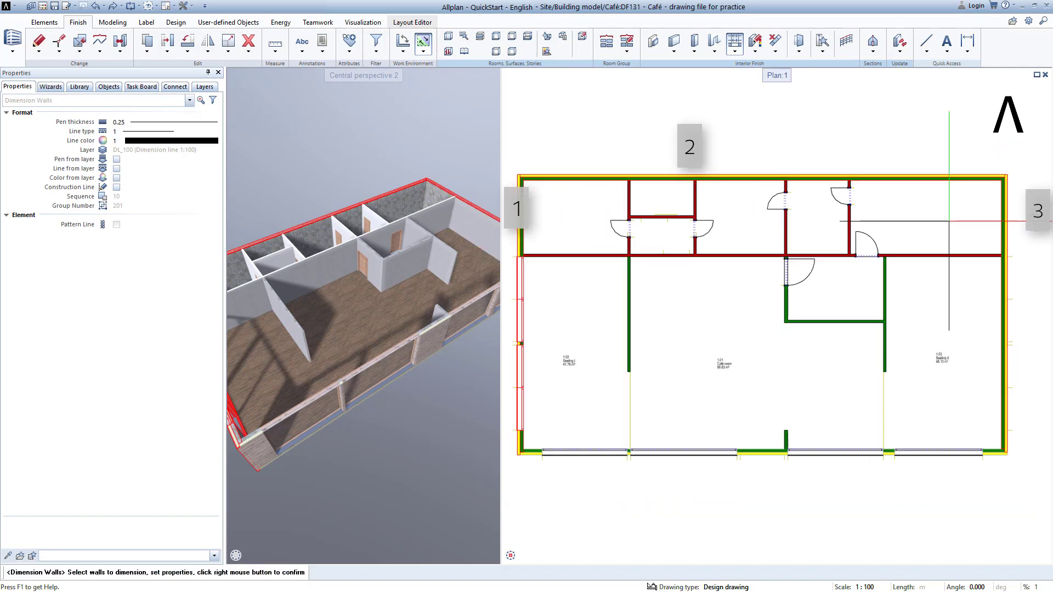
right_click(732, 139)
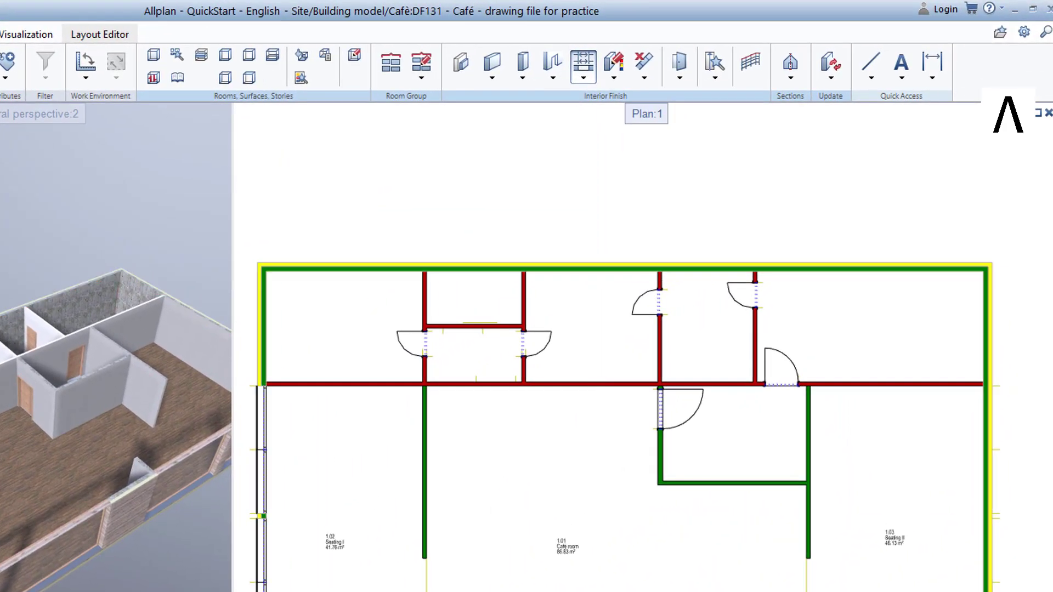
left_click(596, 235)
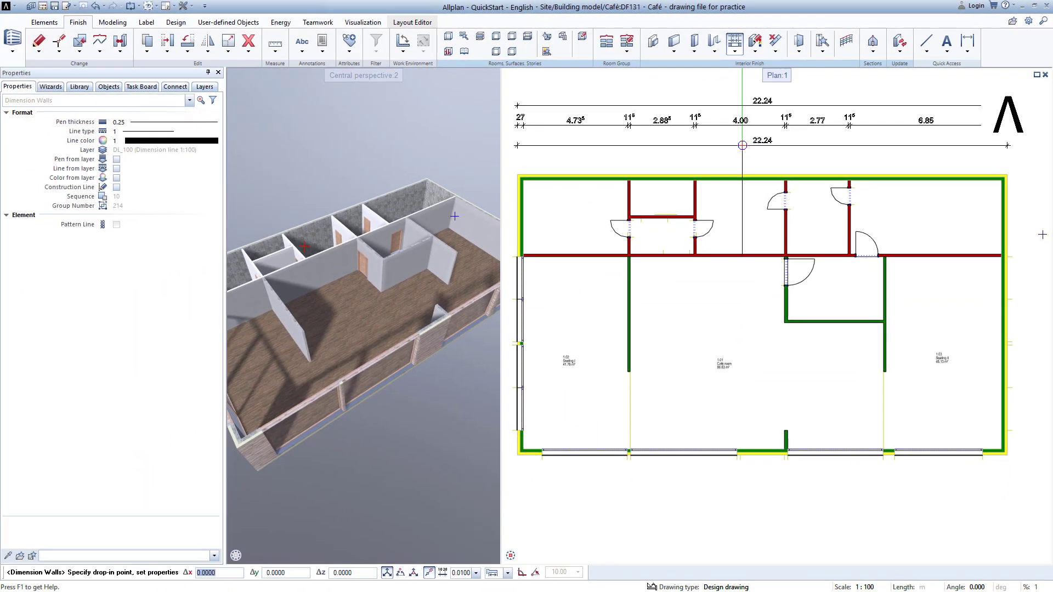
left_click(742, 145)
- Dimension the left exterior wall together with its adjoining upper and lower walls, placing the dimension lines outside the plan's left edge
scroll(754, 175, "down", 2)
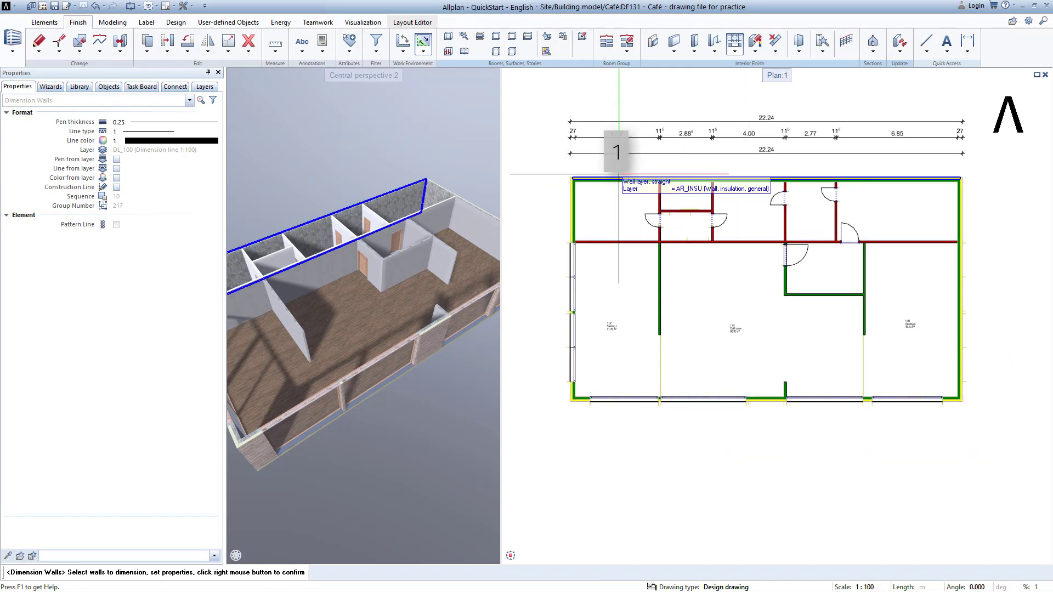
left_click(614, 180)
left_click(574, 200)
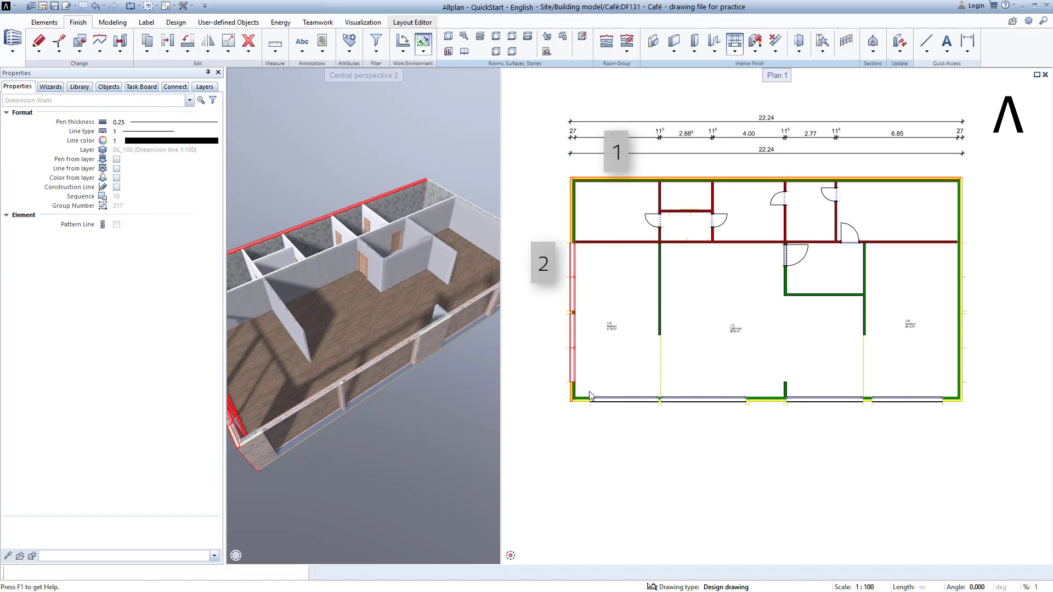
left_click(593, 378)
right_click(593, 380)
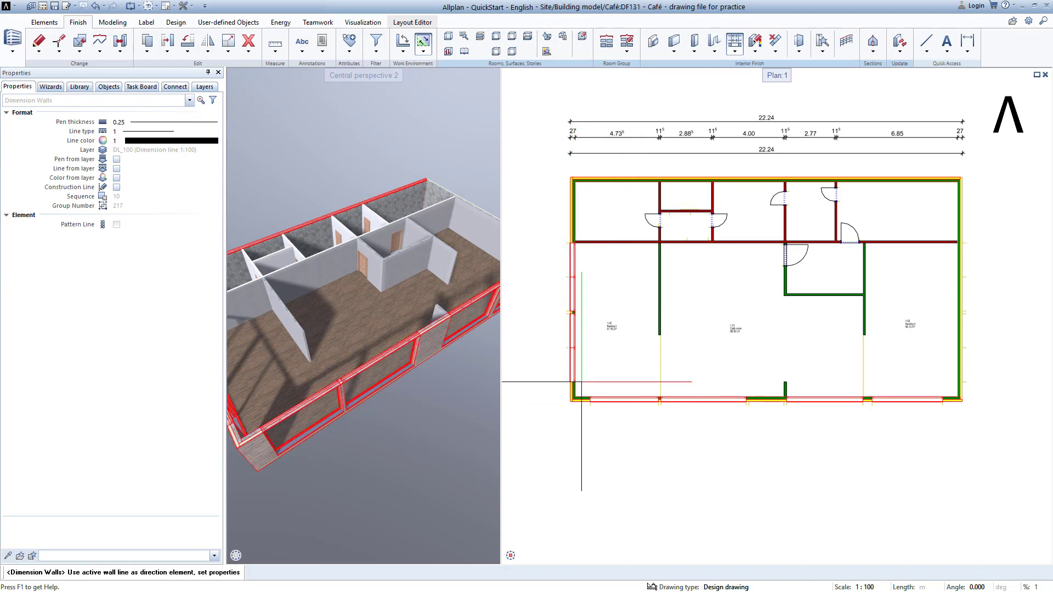
left_click(542, 208)
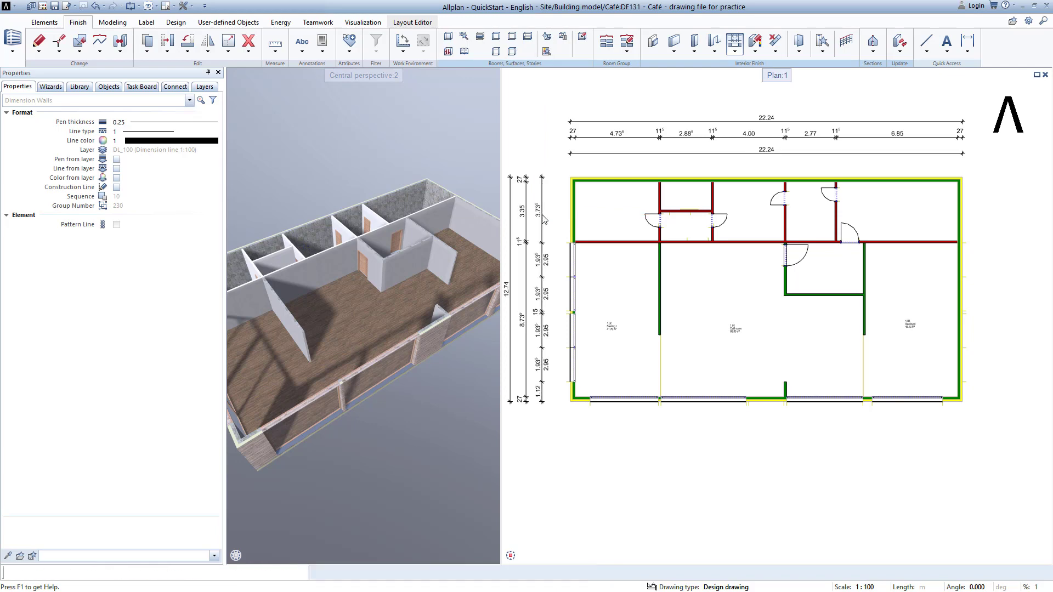
- Dimension the lower exterior wall with its windows and adjoining side walls, placing the dimension lines below the plan
left_click(574, 391)
left_click(583, 400)
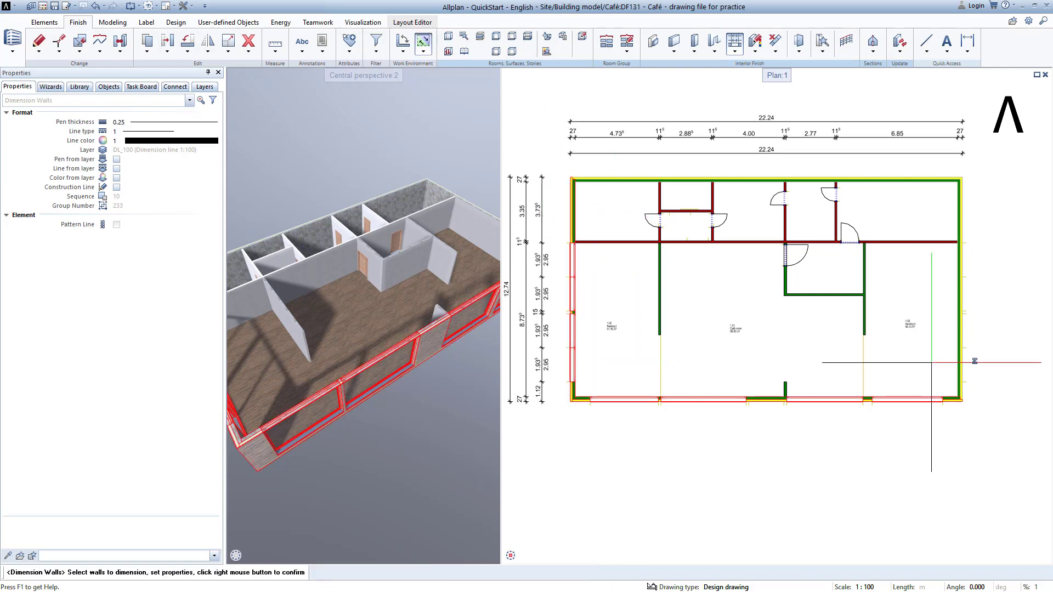
left_click(935, 417)
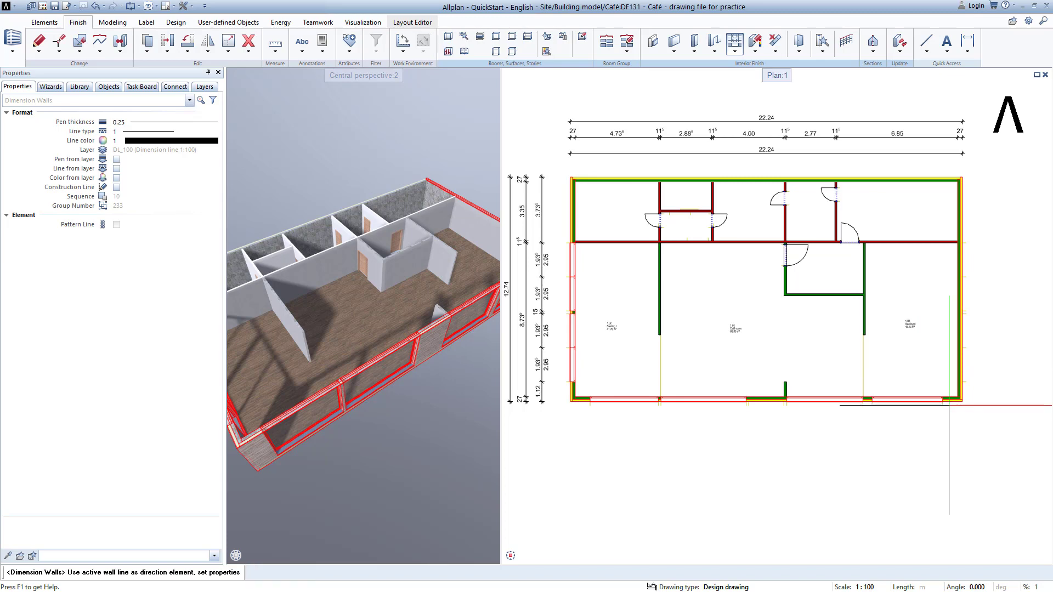
left_click(949, 403)
left_click(915, 435)
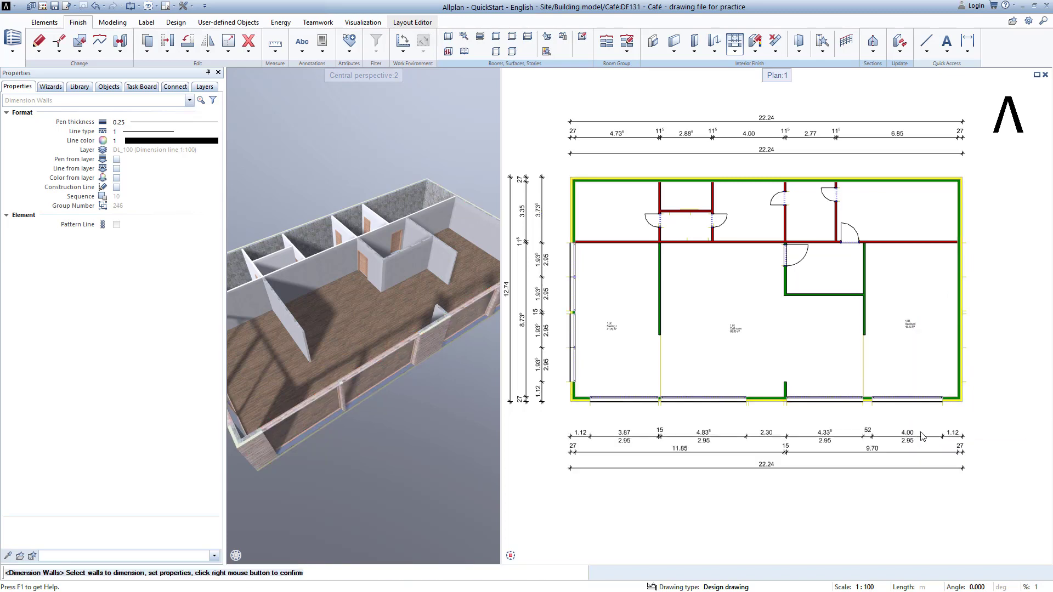
- Dimension the right exterior wall with its adjoining upper and lower walls, placing the dimension lines outside the plan's right edge
left_click(902, 399)
left_click(960, 368)
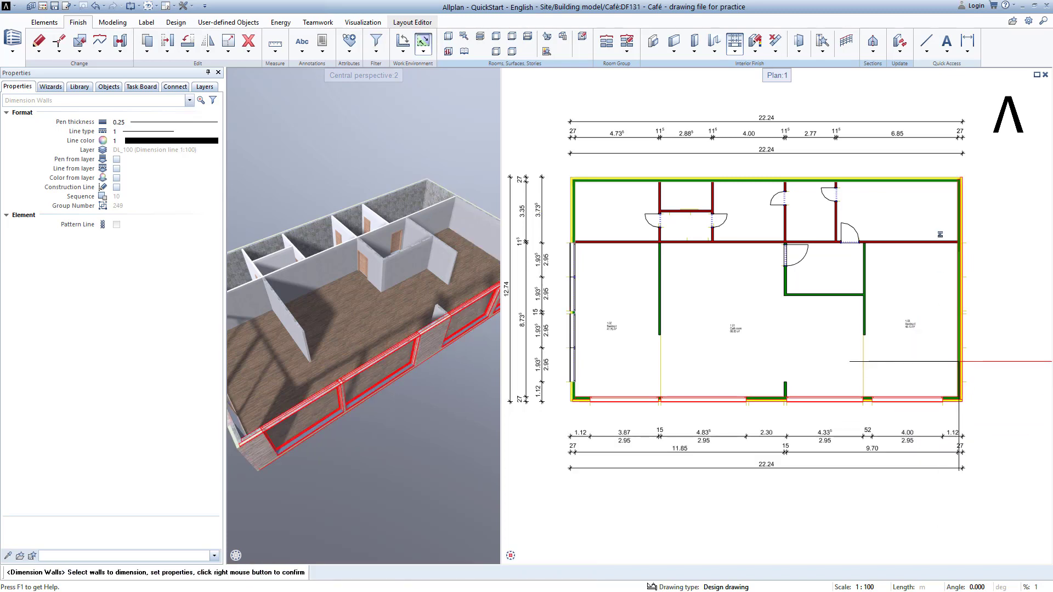
left_click(937, 179)
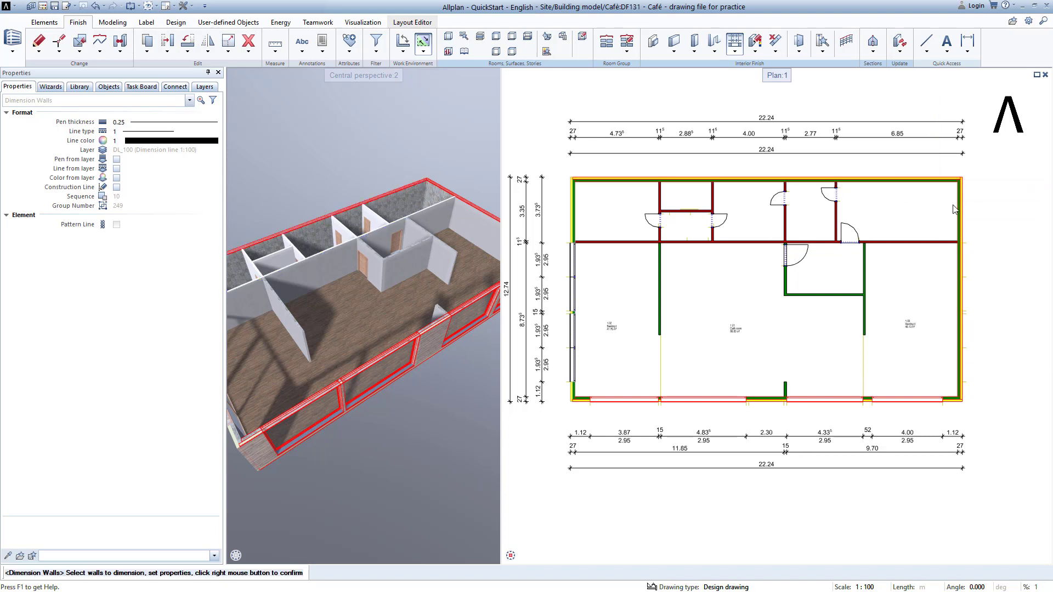
right_click(964, 212)
left_click(964, 212)
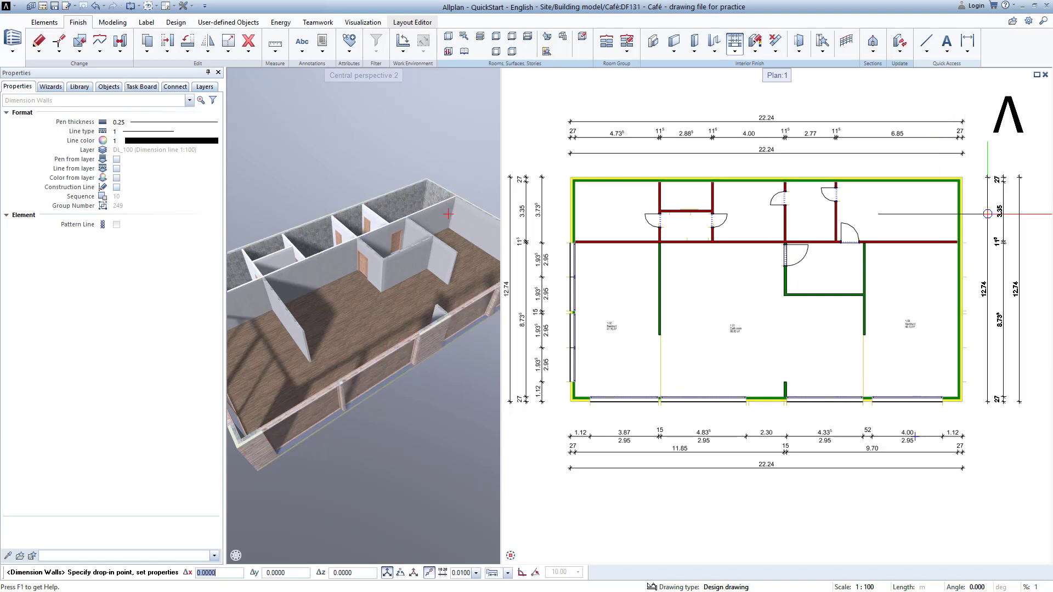
left_click(994, 216)
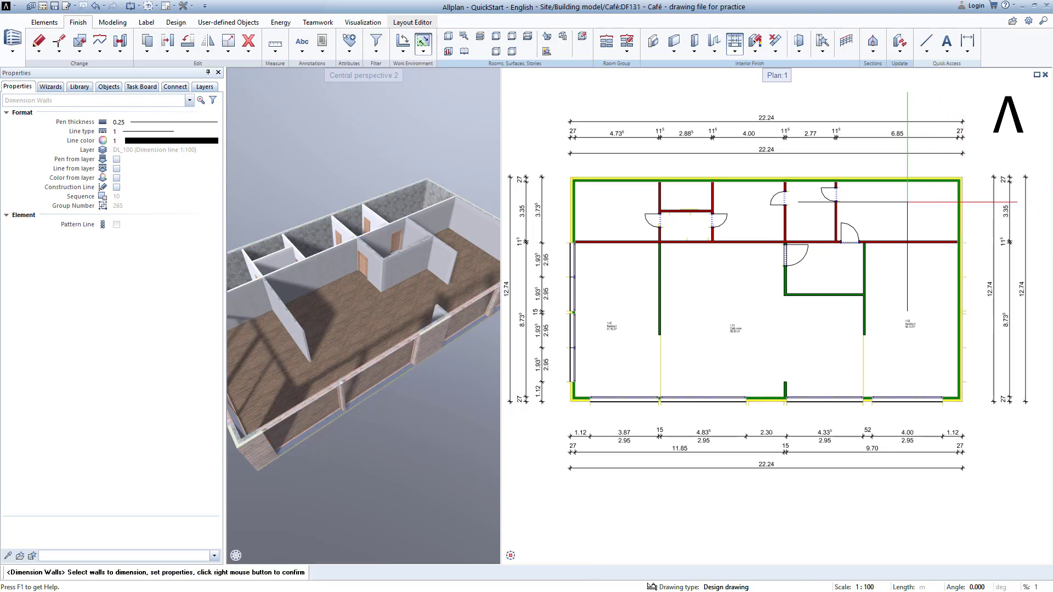
key("Escape")
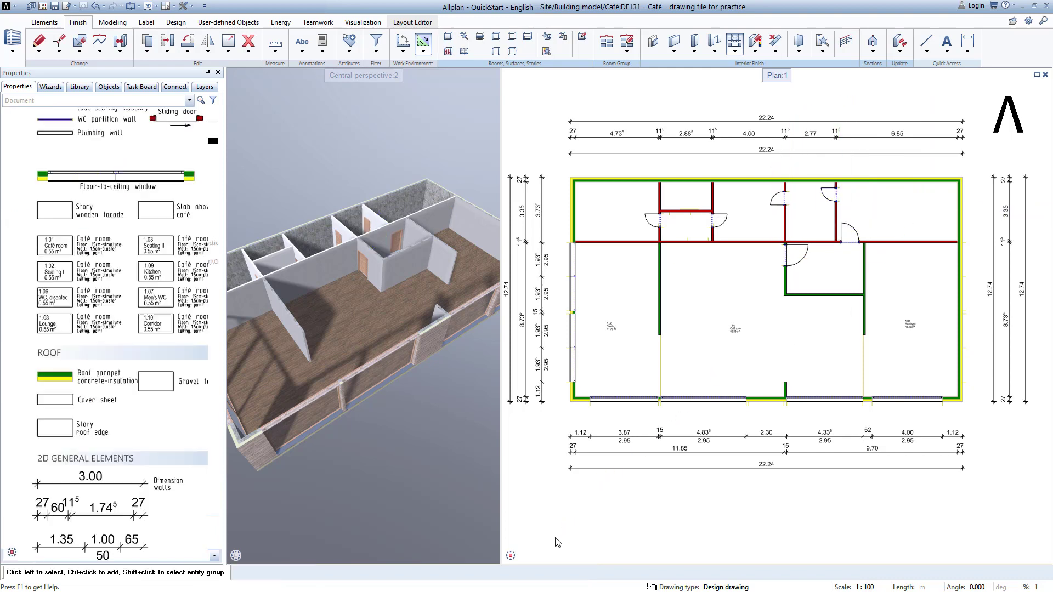
left_click(524, 557)
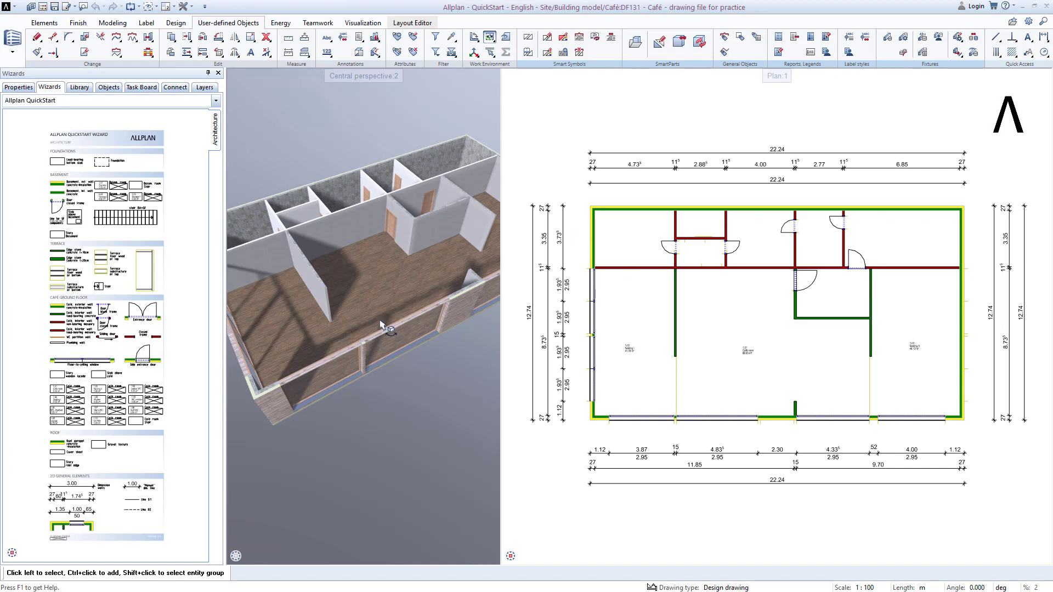
- Load the building structure favorite that makes drawing file 136 Slab above Café - drawing file for practice current and keeps 131 open for editing
left_click(43, 8)
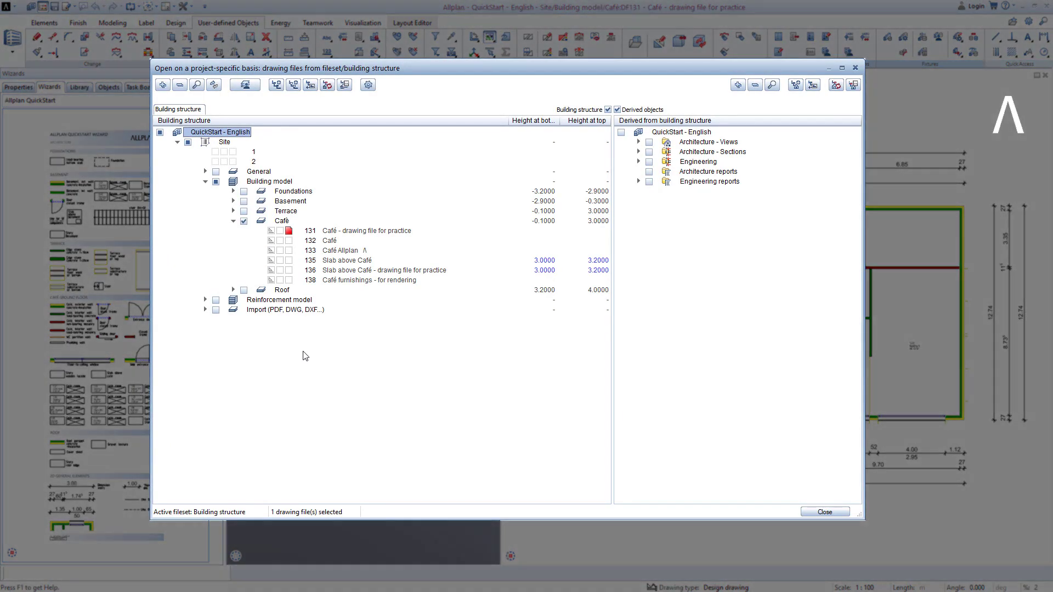
right_click(306, 357)
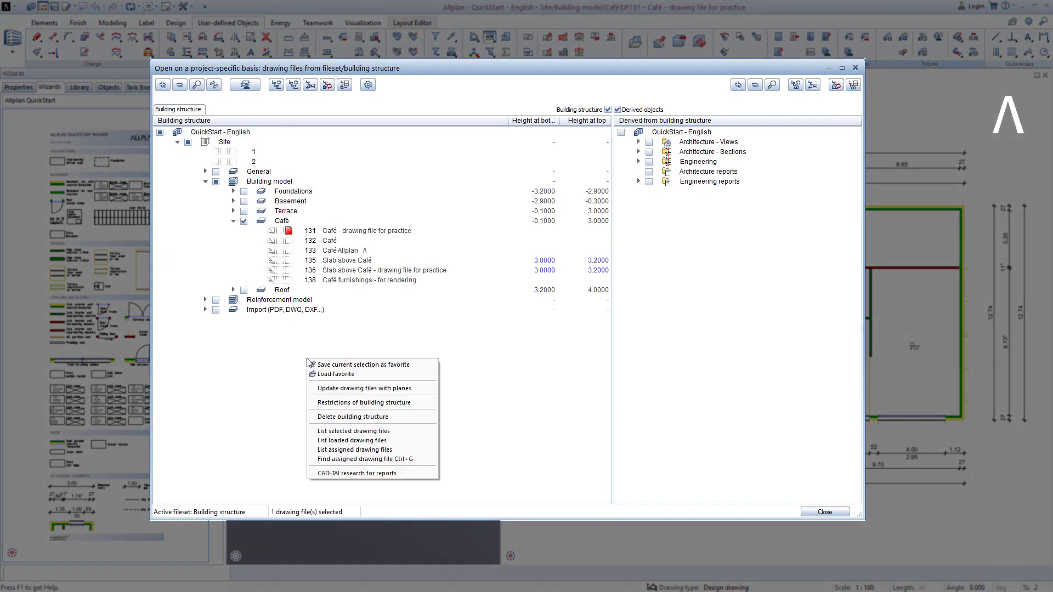
left_click(336, 375)
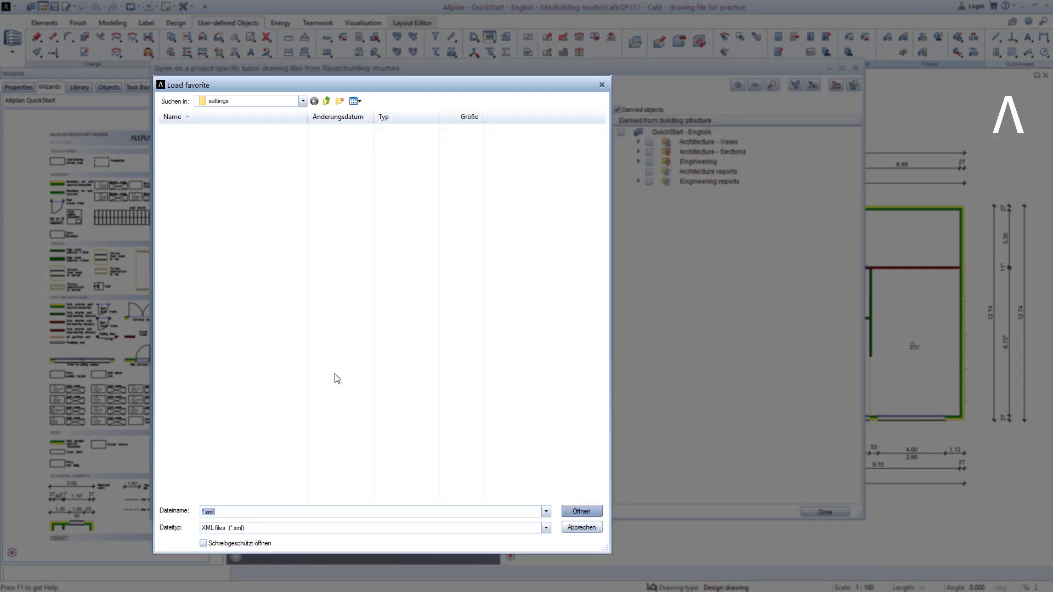
double_click(224, 268)
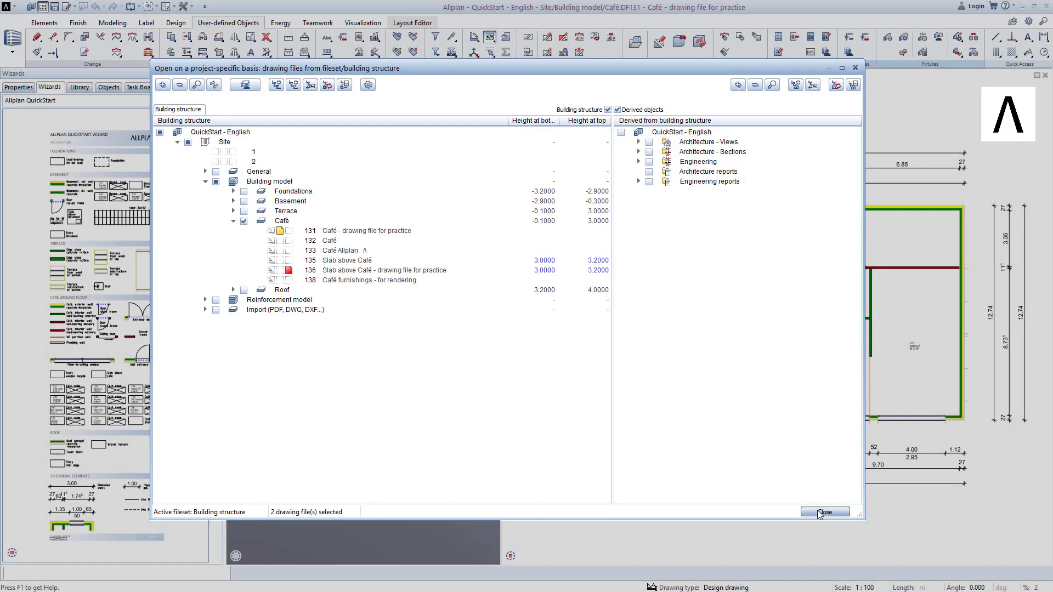
left_click(823, 513)
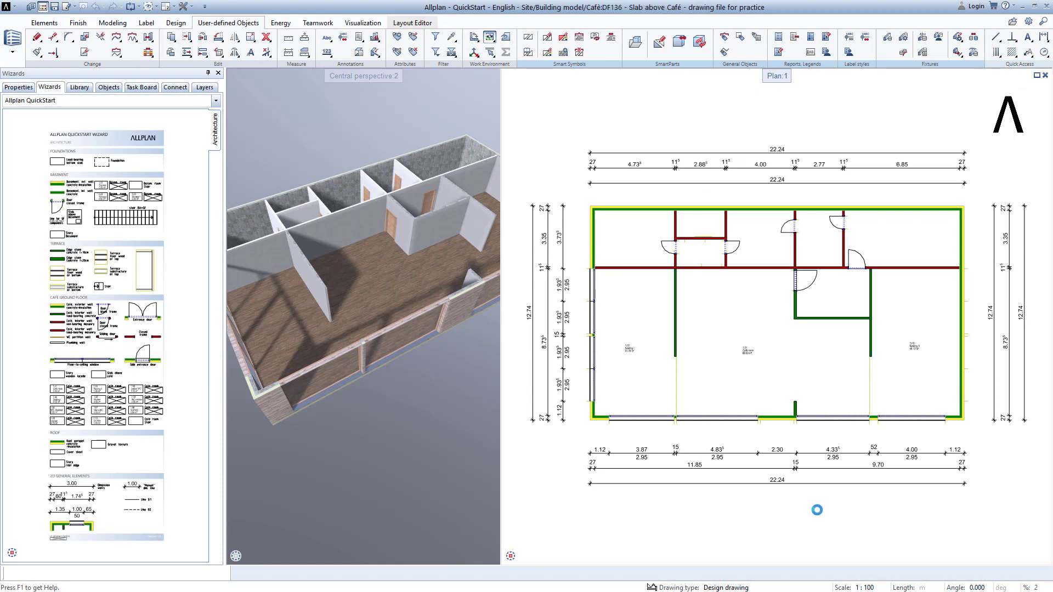
- Place the Slab above café from the QuickStart wizard between the lower-left and upper-right outer corners of the exterior walls' concrete layer
scroll(101, 377, "up", 3)
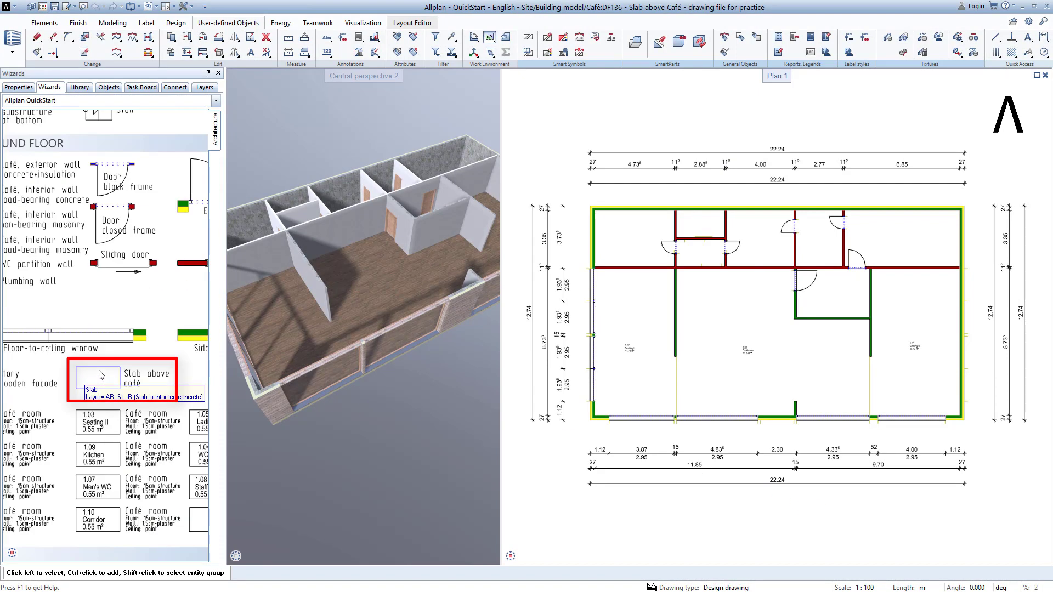
left_click(100, 376)
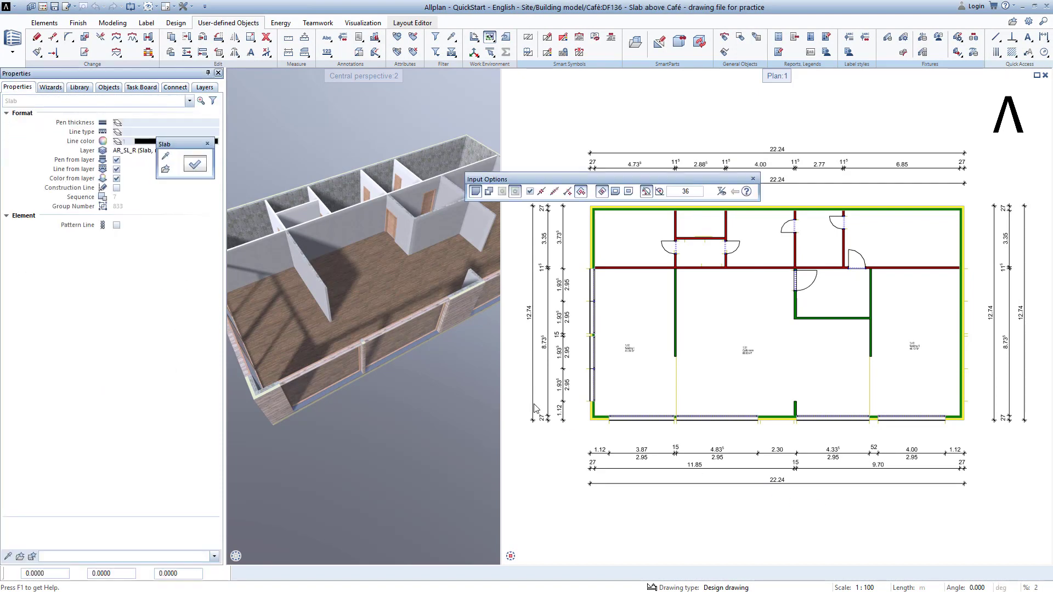
scroll(593, 416, "up", 5)
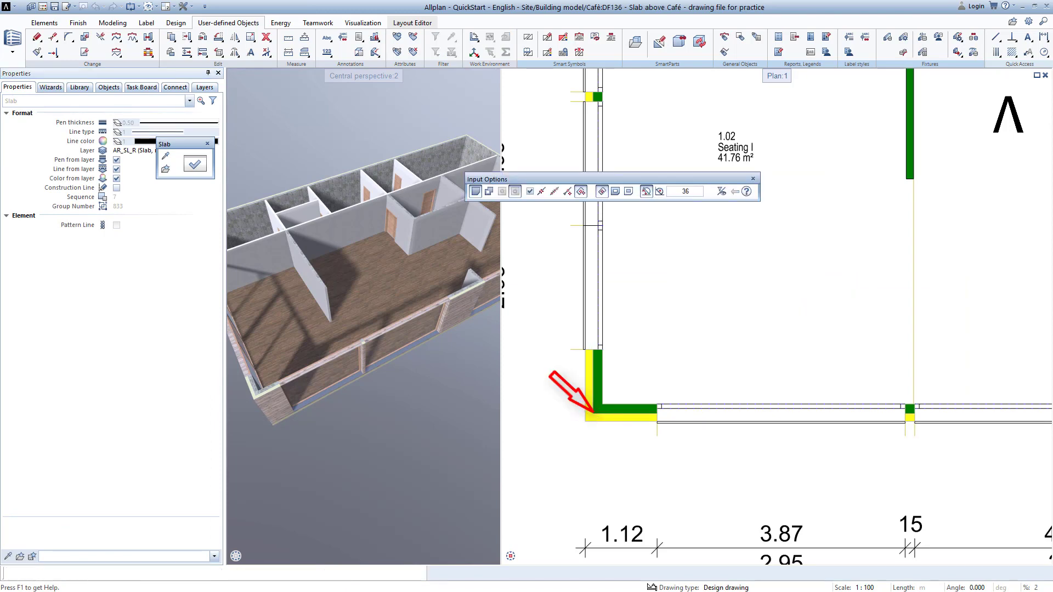
left_click(592, 415)
scroll(801, 265, "down", 1)
scroll(801, 265, "down", 2)
scroll(985, 268, "up", 4)
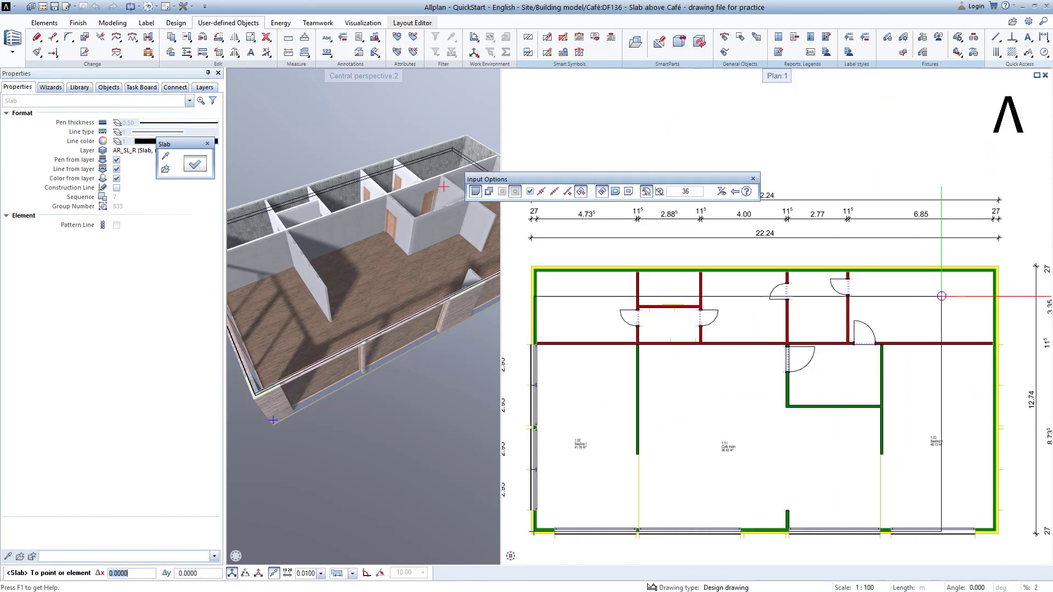
left_click(984, 268)
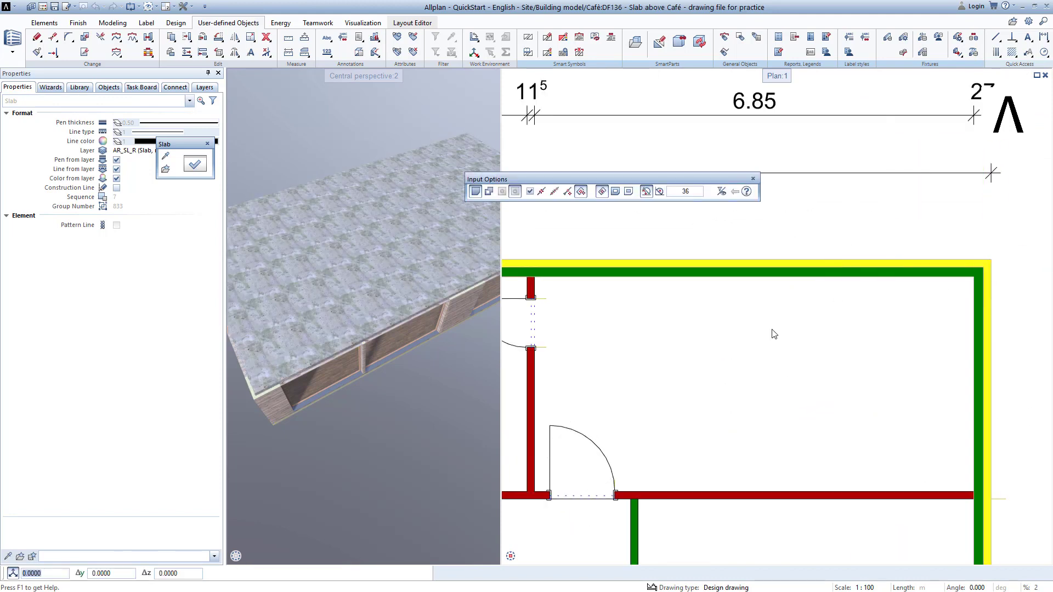
left_click(523, 556)
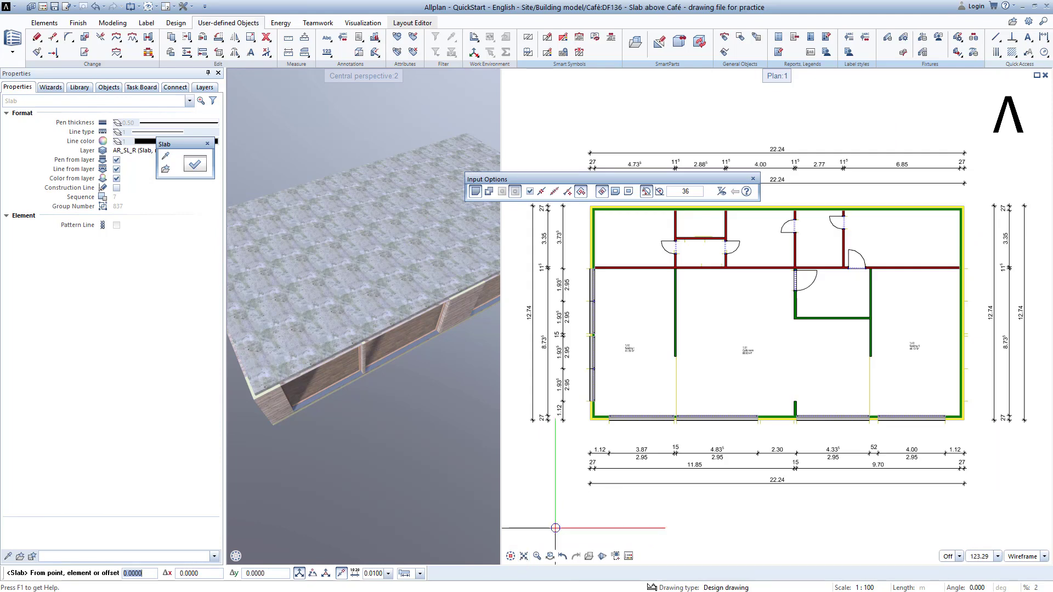
key("Escape")
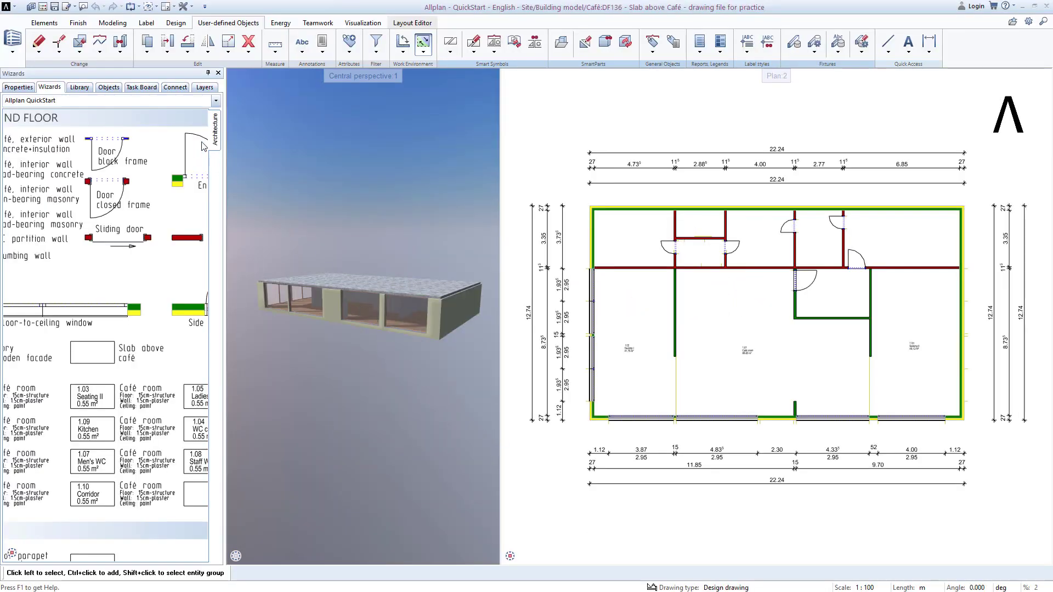
- Select the top edge of the Café in the building structure's Floor Manager and enter 5 m as the Café story height
left_click(42, 7)
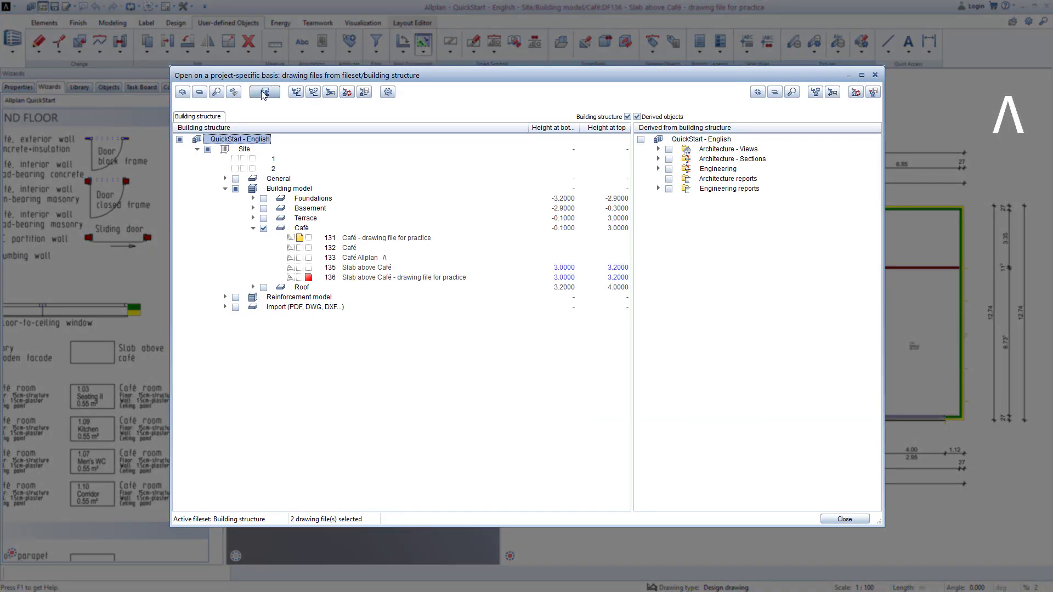
left_click(265, 92)
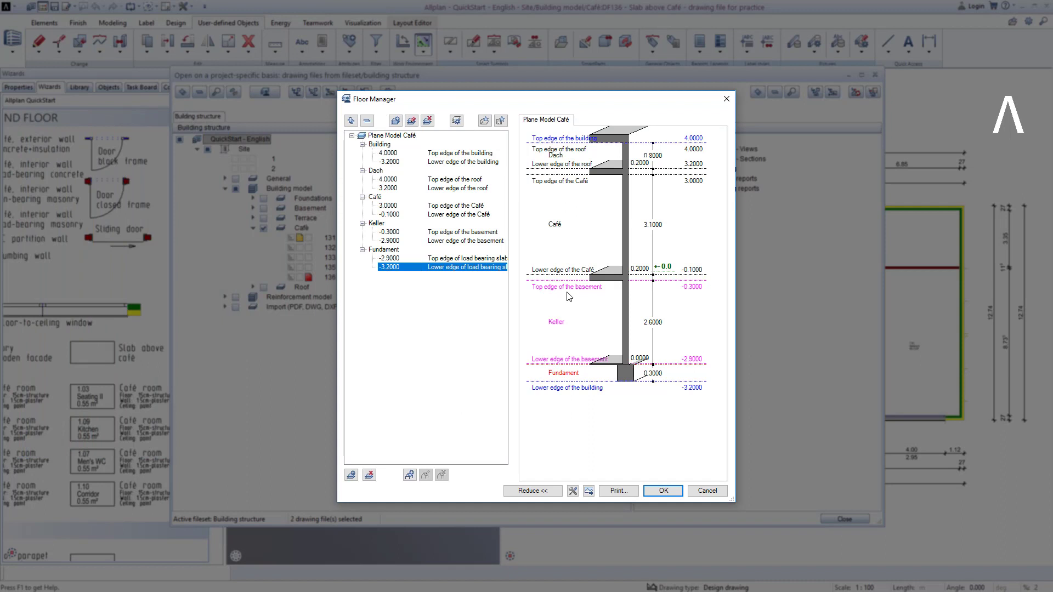
left_click(393, 207)
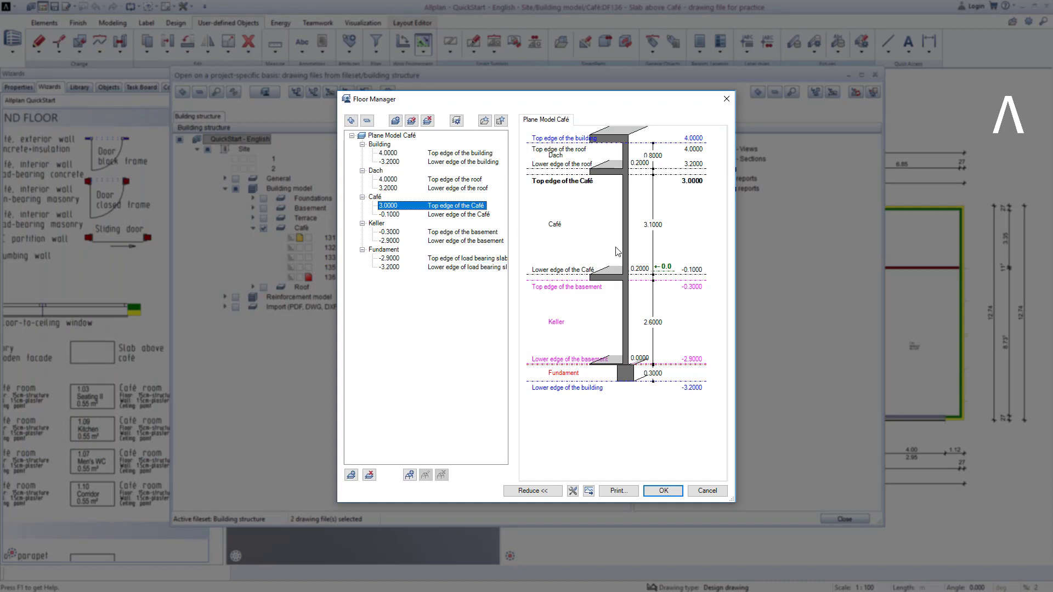
left_click(655, 225)
type("5")
key("Return")
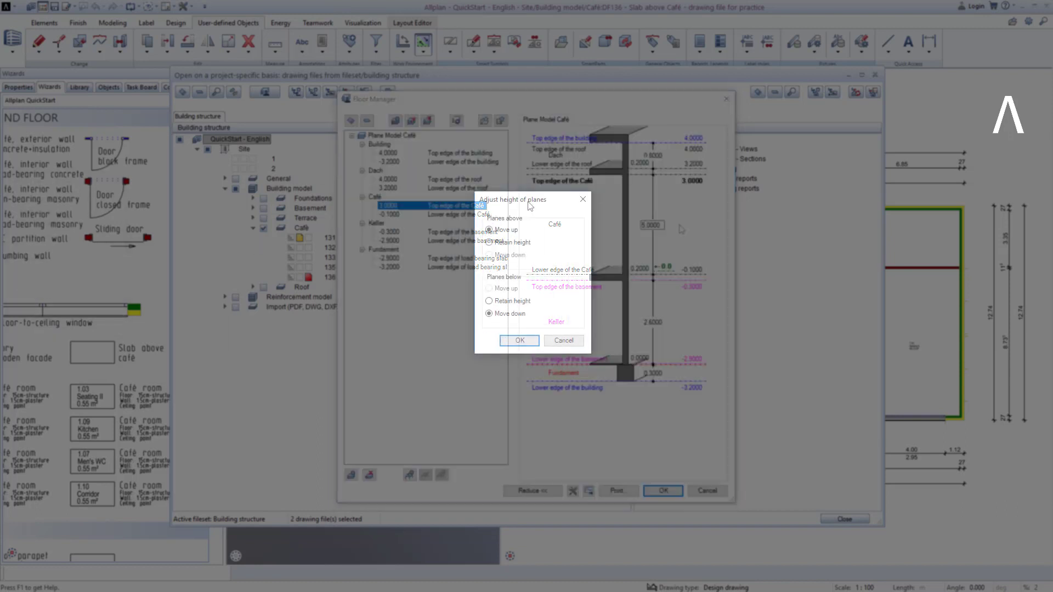
- Move the planes above up, retain the height of the planes below, and apply the plane model without moving fixed-height elements
left_click(524, 302)
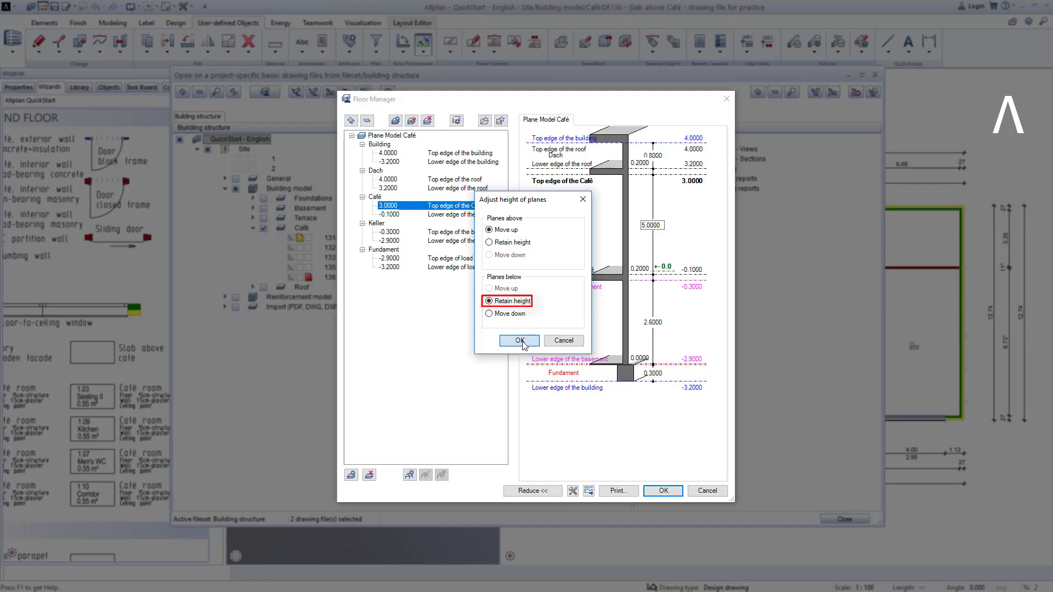
left_click(519, 341)
left_click(663, 490)
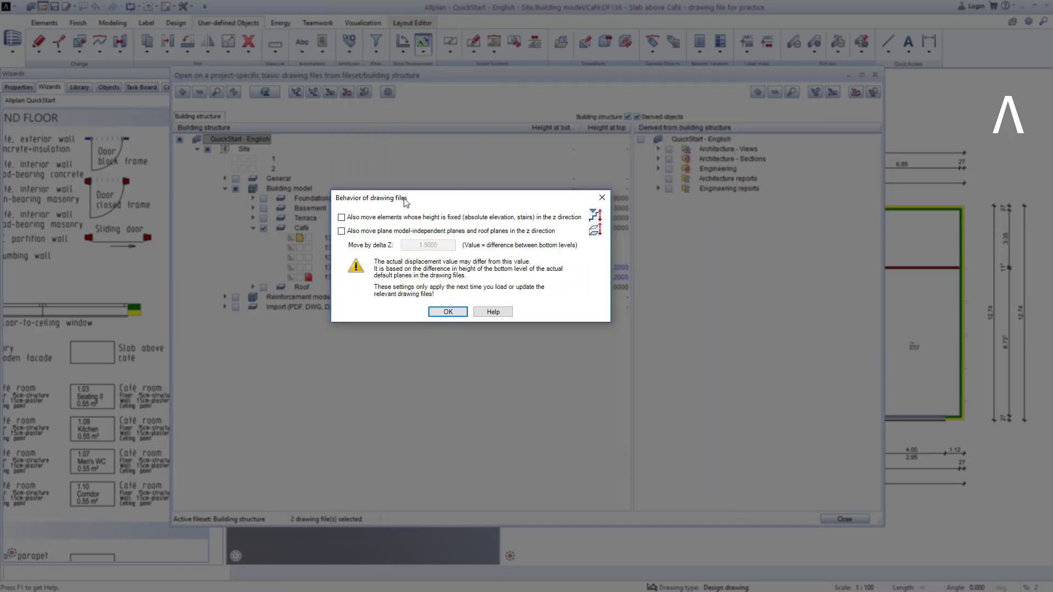
left_click(449, 312)
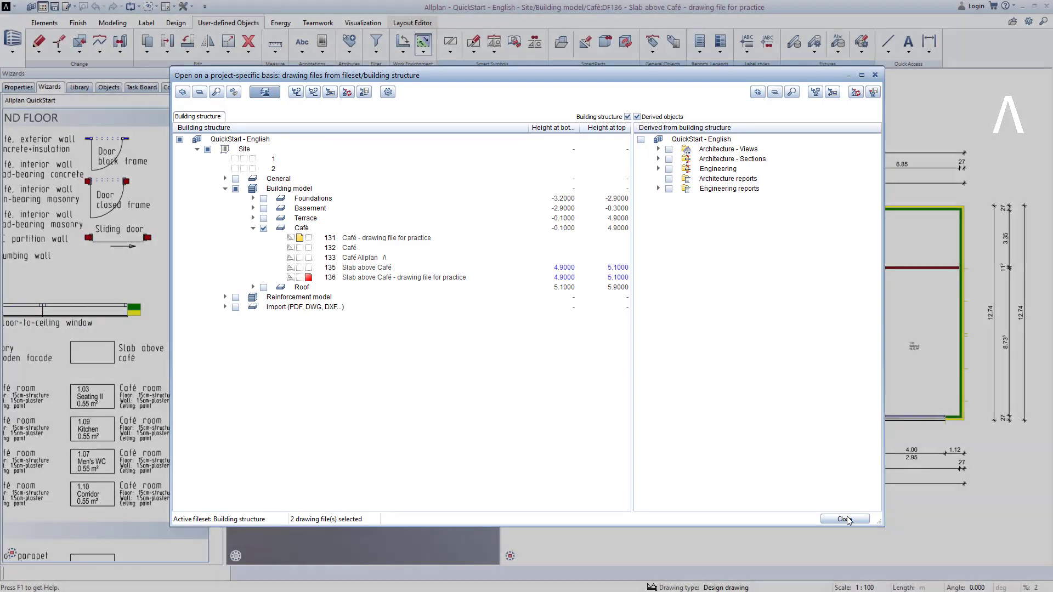
left_click(845, 519)
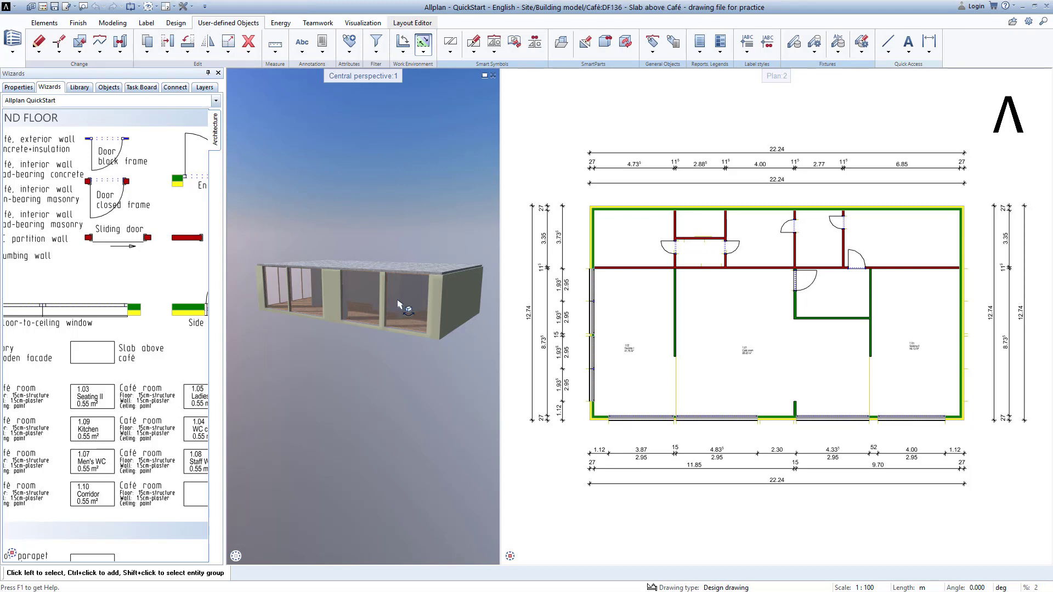
- Inspect the café's walls, windows and slab up close in the perspective view, then fit the whole building
scroll(393, 279, "up", 5)
left_click_drag(393, 278, 290, 321)
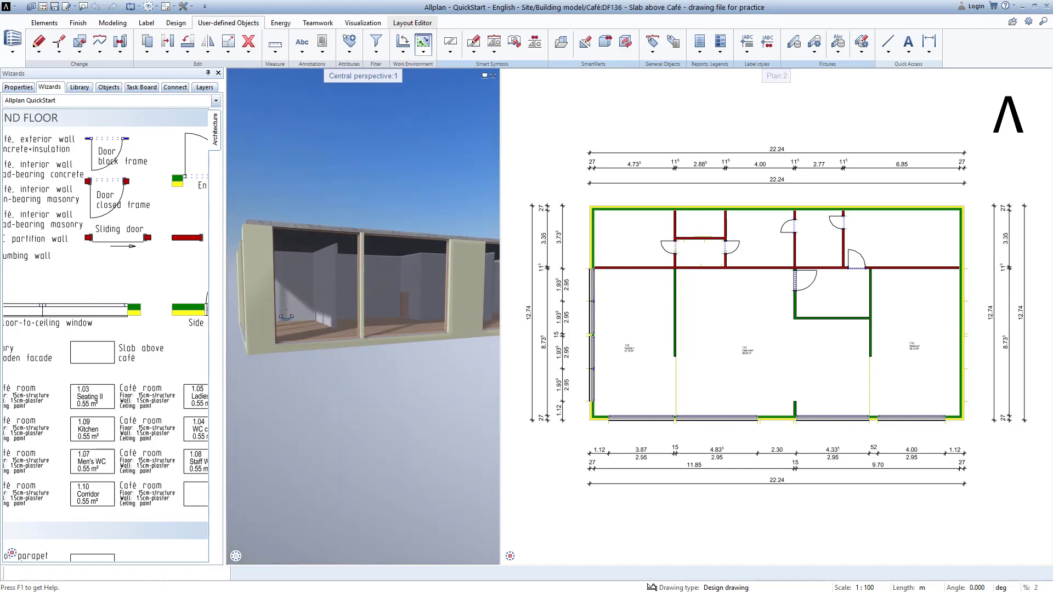
scroll(294, 285, "up", 5)
middle_click_drag(294, 285, 344, 287)
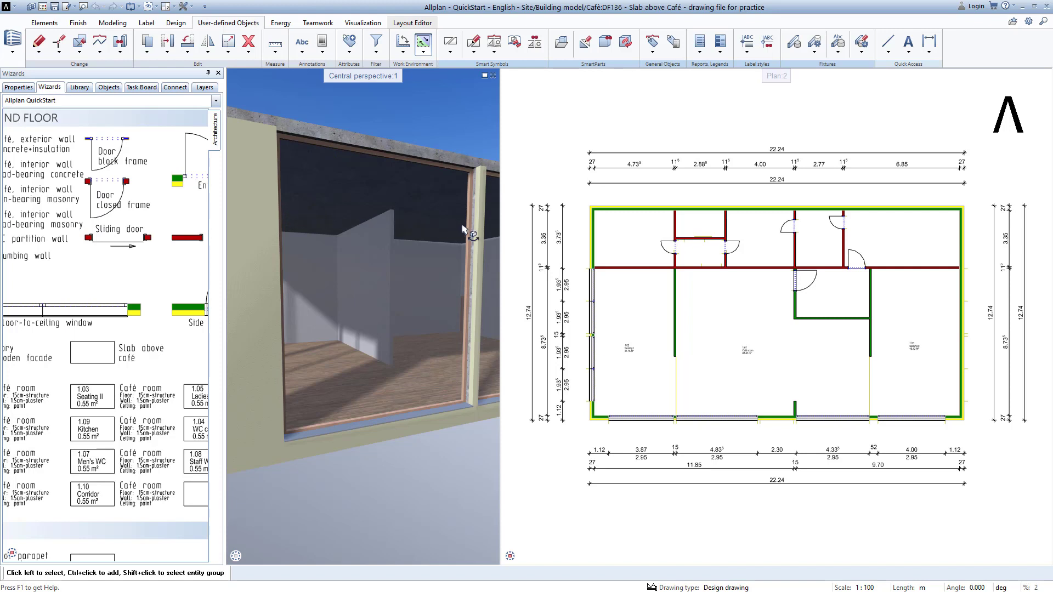
mouse_move(270, 537)
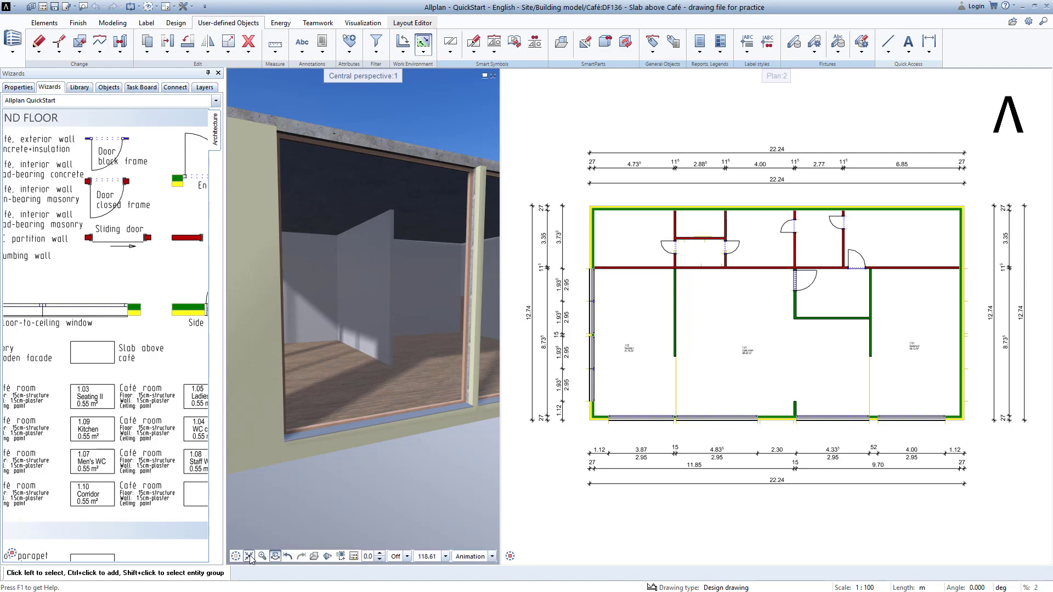
left_click(249, 557)
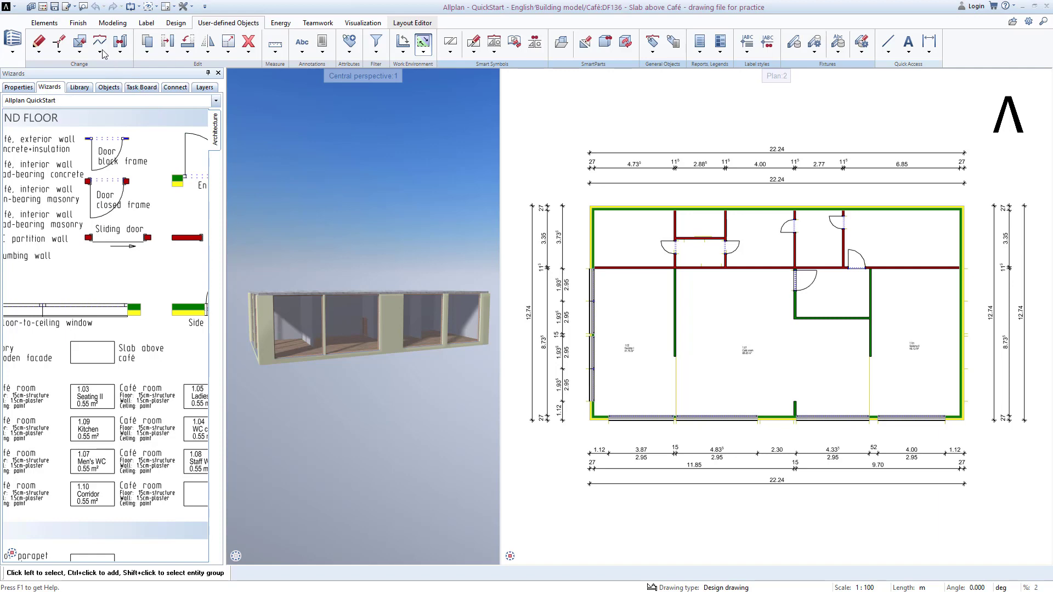
- Make drawing file 131 Café - drawing file for practice current and keep 136 open for editing
left_click(44, 7)
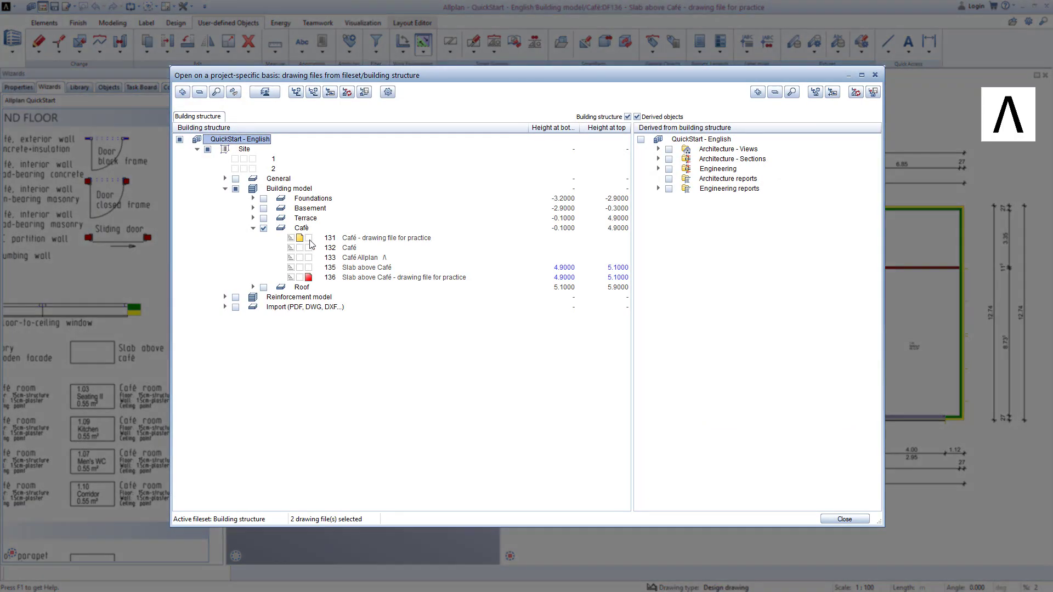
left_click(310, 241)
left_click(308, 239)
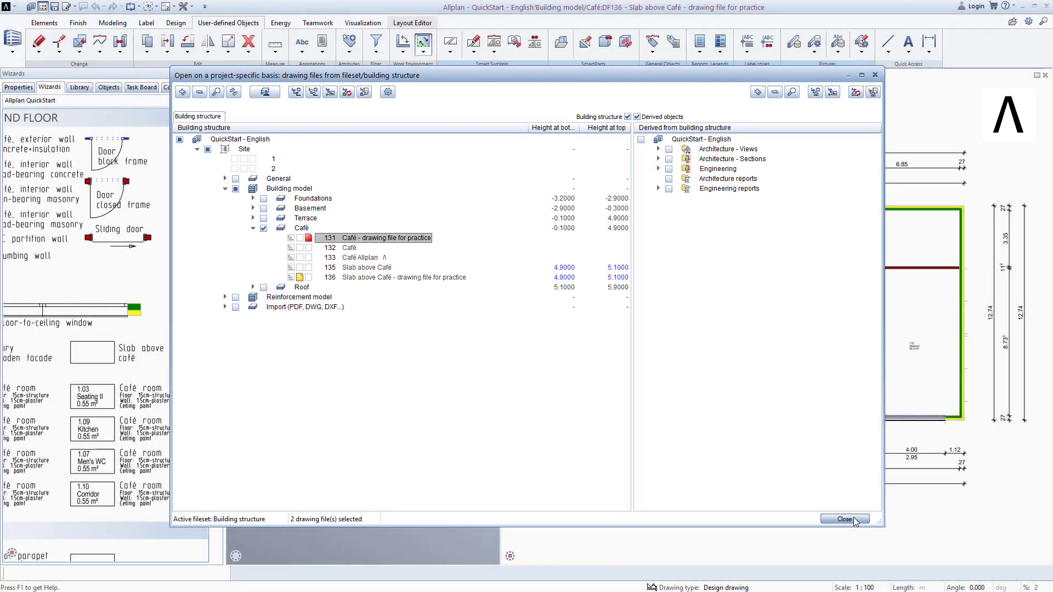
left_click(854, 520)
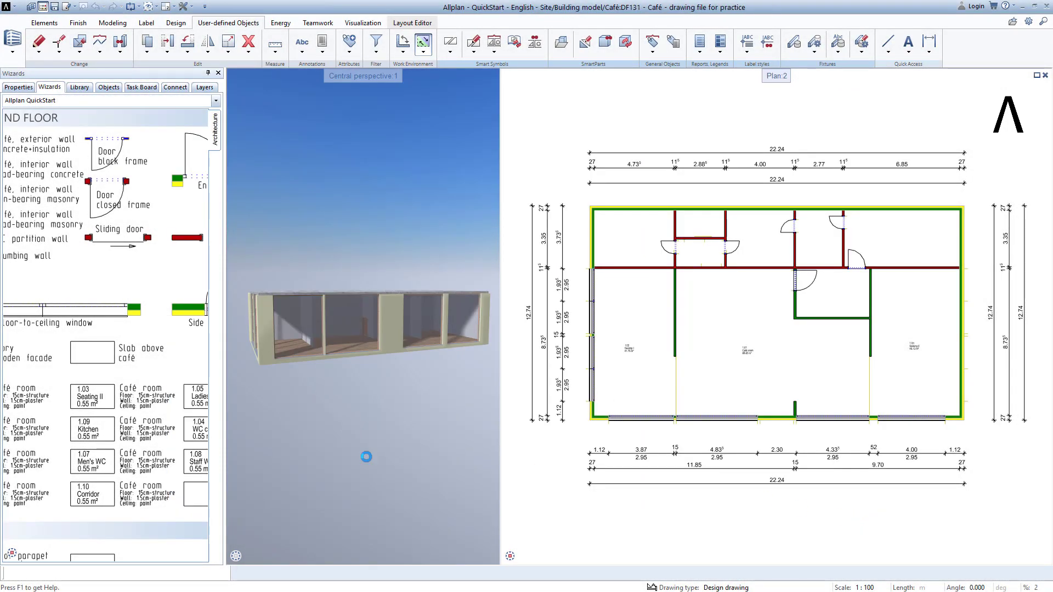
- Apply the Story wooden facade from the wizard around the building, picking the left exterior wall's outer edge and a point outside it
middle_click_drag(55, 375, 154, 370)
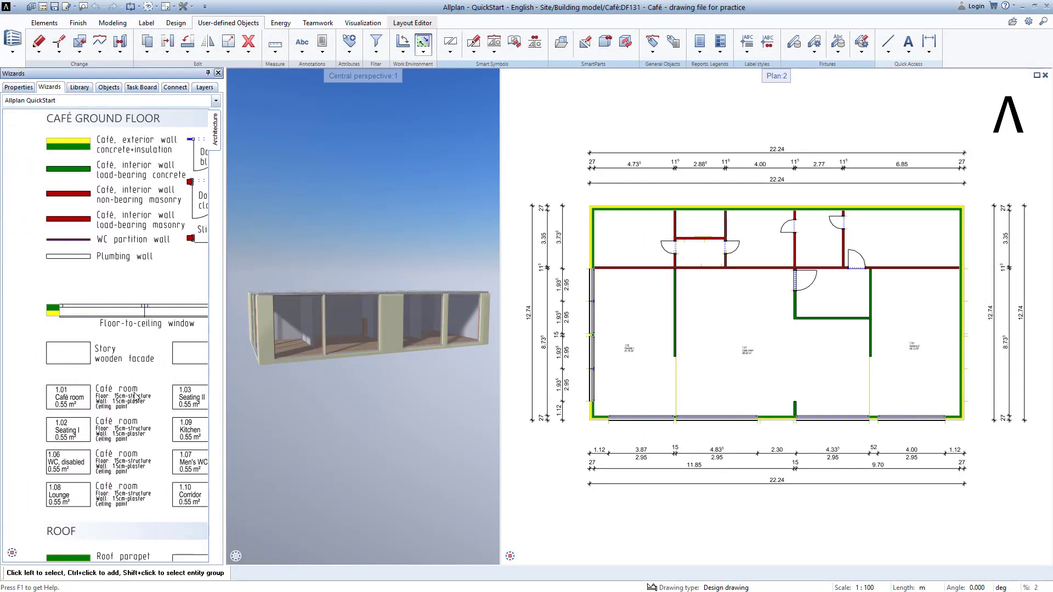
left_click(71, 354)
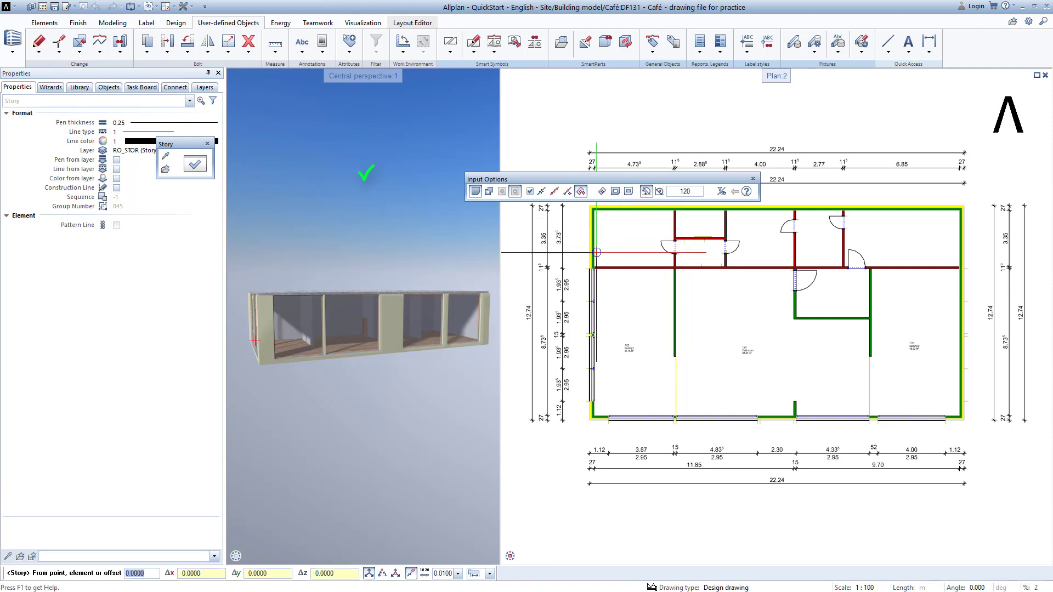
scroll(587, 235, "up", 5)
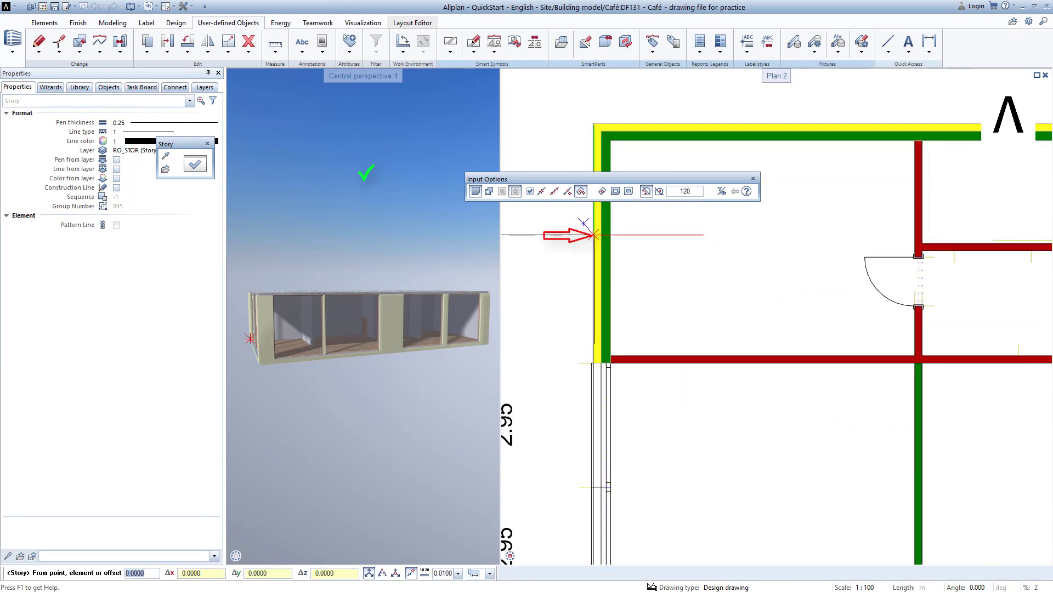
left_click(595, 234)
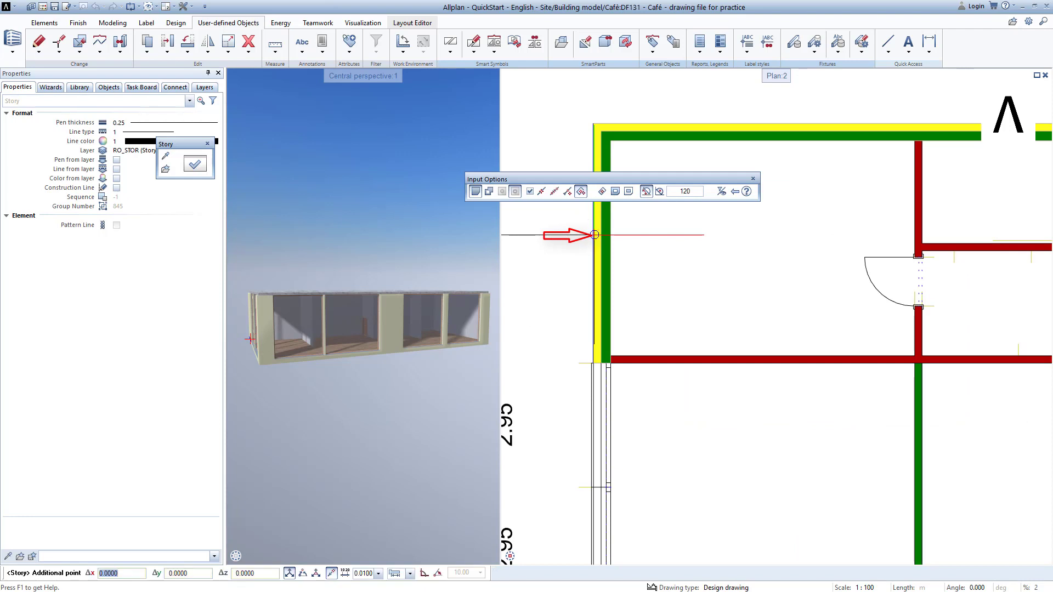
left_click(546, 240)
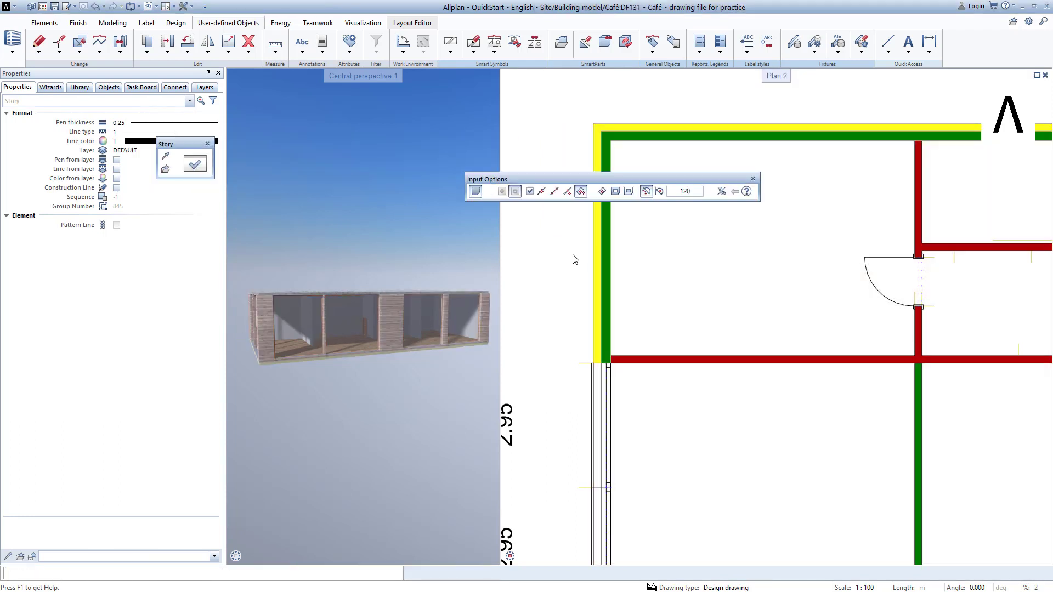
- Examine the wooden facade cladding up close and from several sides in the perspective view, then leave the Story command
middle_click_drag(422, 320, 366, 341)
scroll(364, 341, "up", 5)
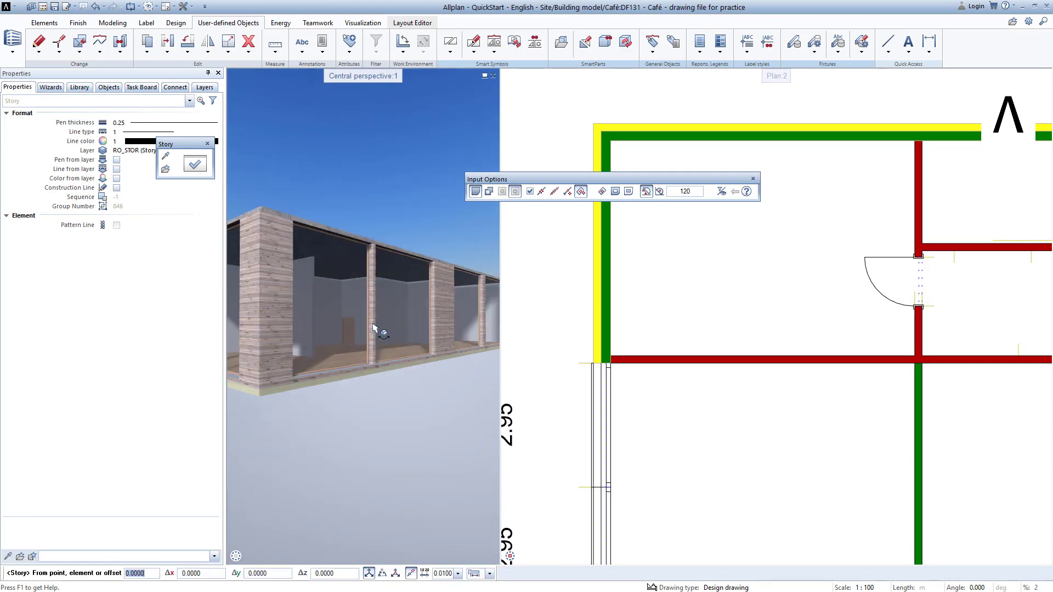
left_click_drag(374, 314, 415, 304)
middle_click_drag(446, 261, 428, 260)
scroll(421, 246, "up", 5)
scroll(415, 239, "down", 3)
left_click_drag(416, 250, 408, 343)
middle_click_drag(409, 367, 383, 317)
left_click_drag(383, 317, 241, 293)
middle_click_drag(242, 291, 357, 265)
scroll(296, 256, "up", 3)
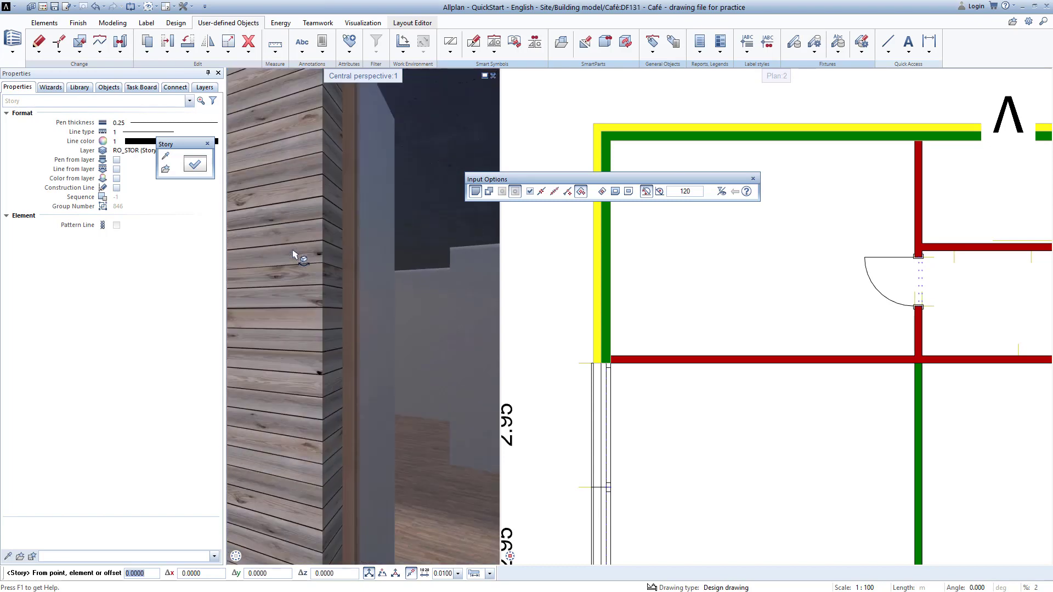
scroll(328, 256, "down", 4)
scroll(327, 257, "down", 3)
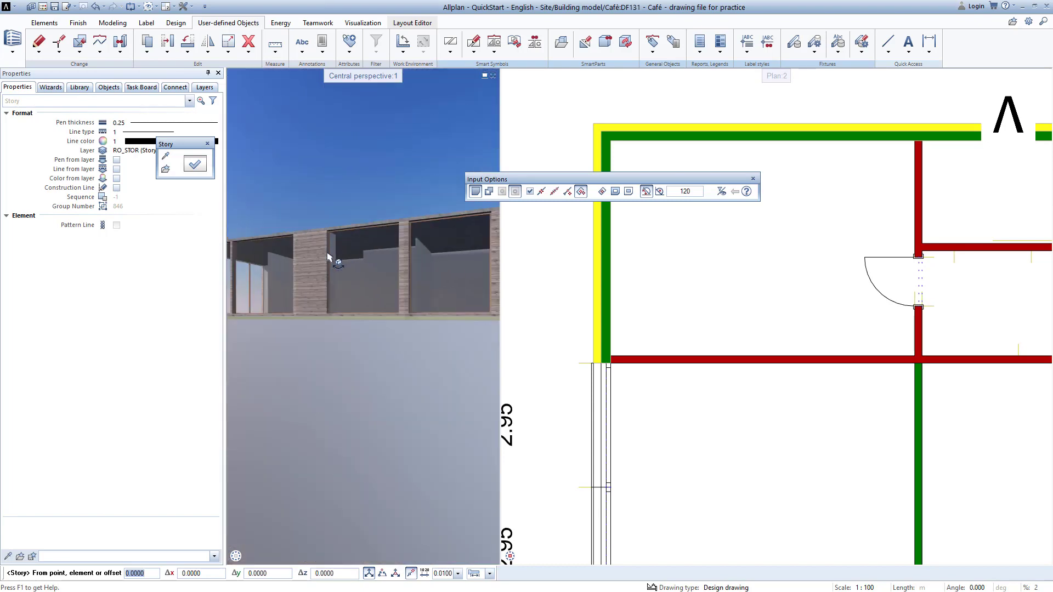
key("Escape")
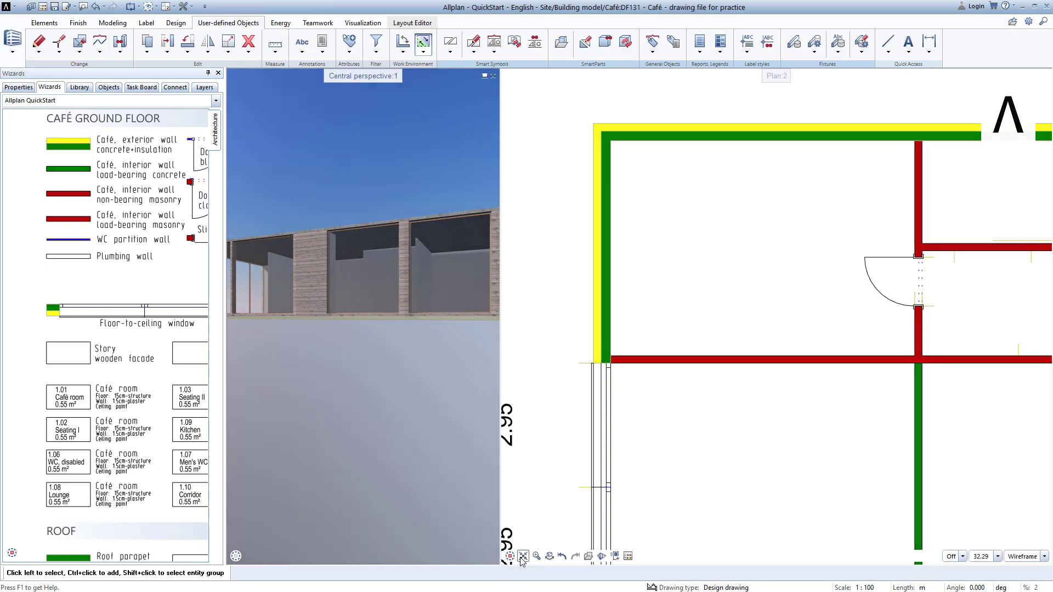
left_click(523, 556)
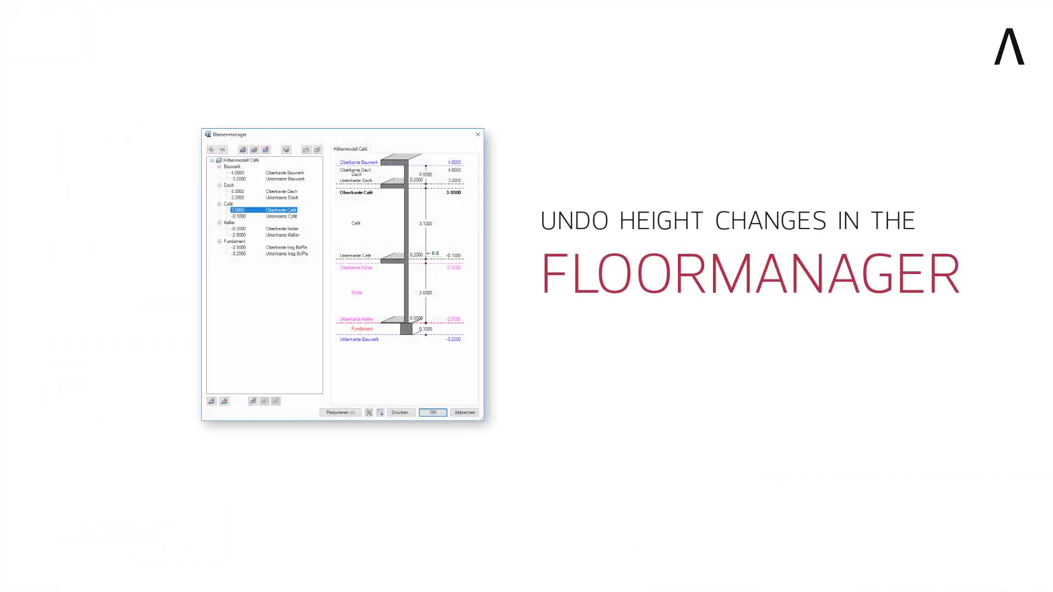